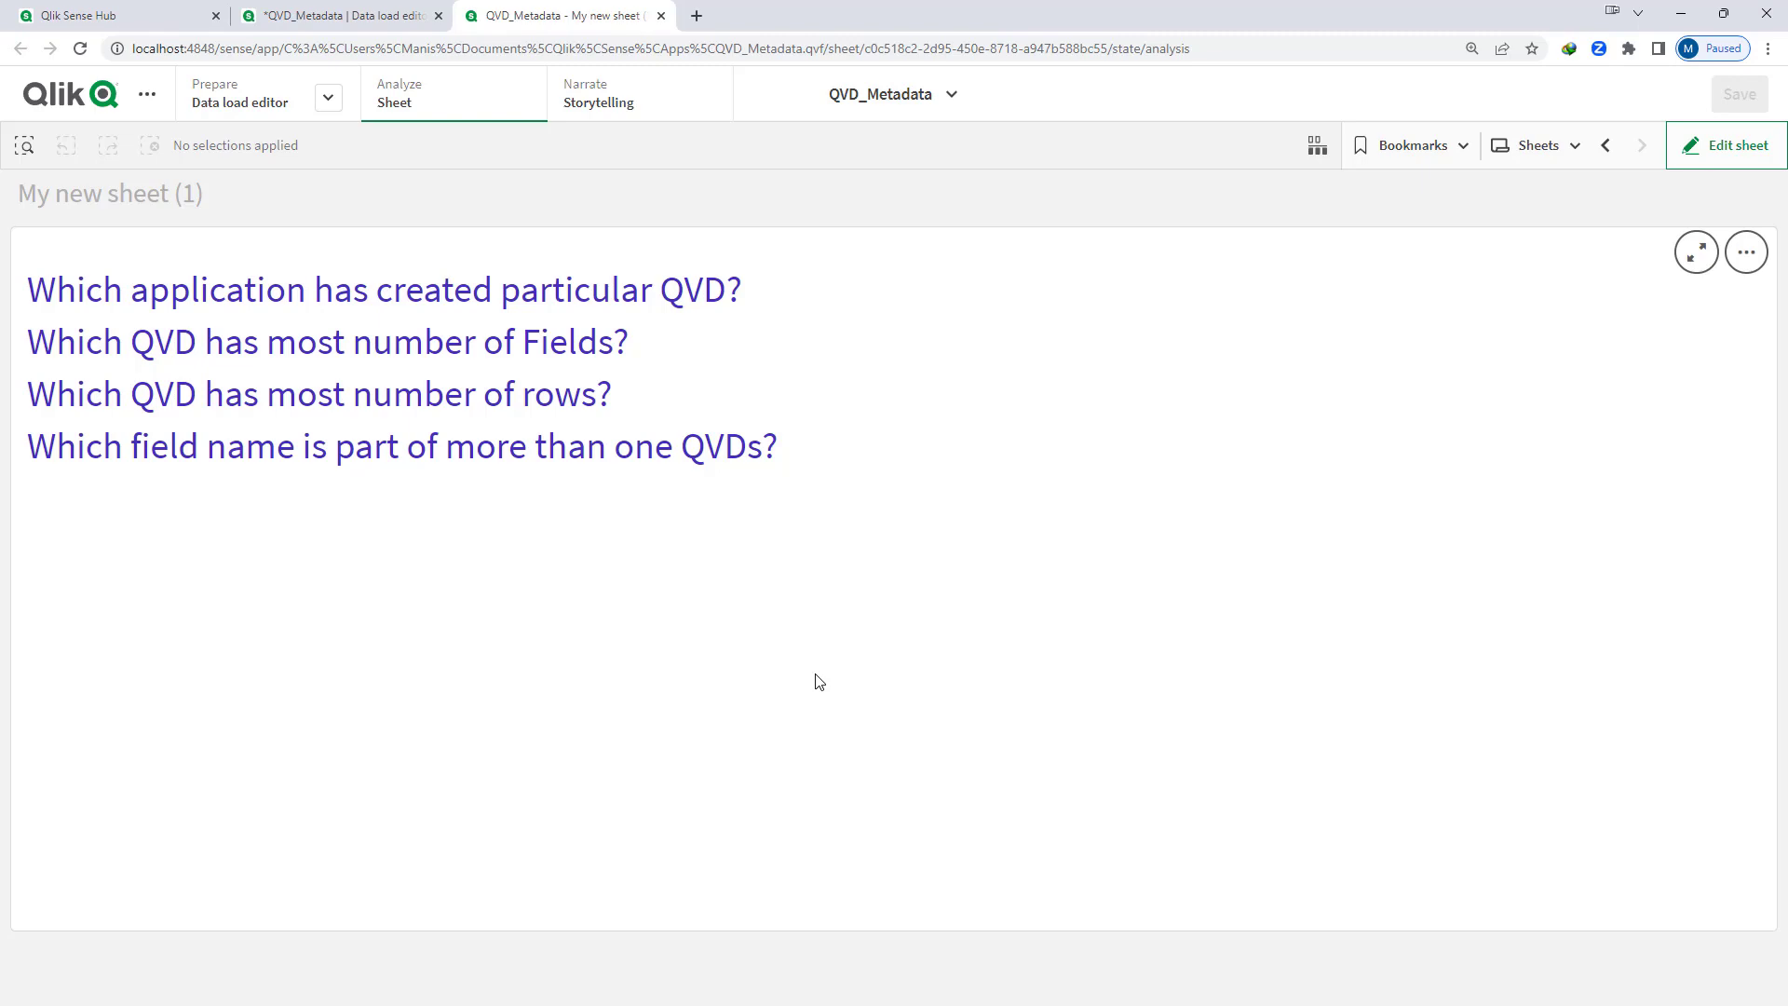
Switch to the Data load editor showing the inline Sales table stored as Test_QVD.qvd
{"action": "key", "text": "ctrl+shift+Tab"}
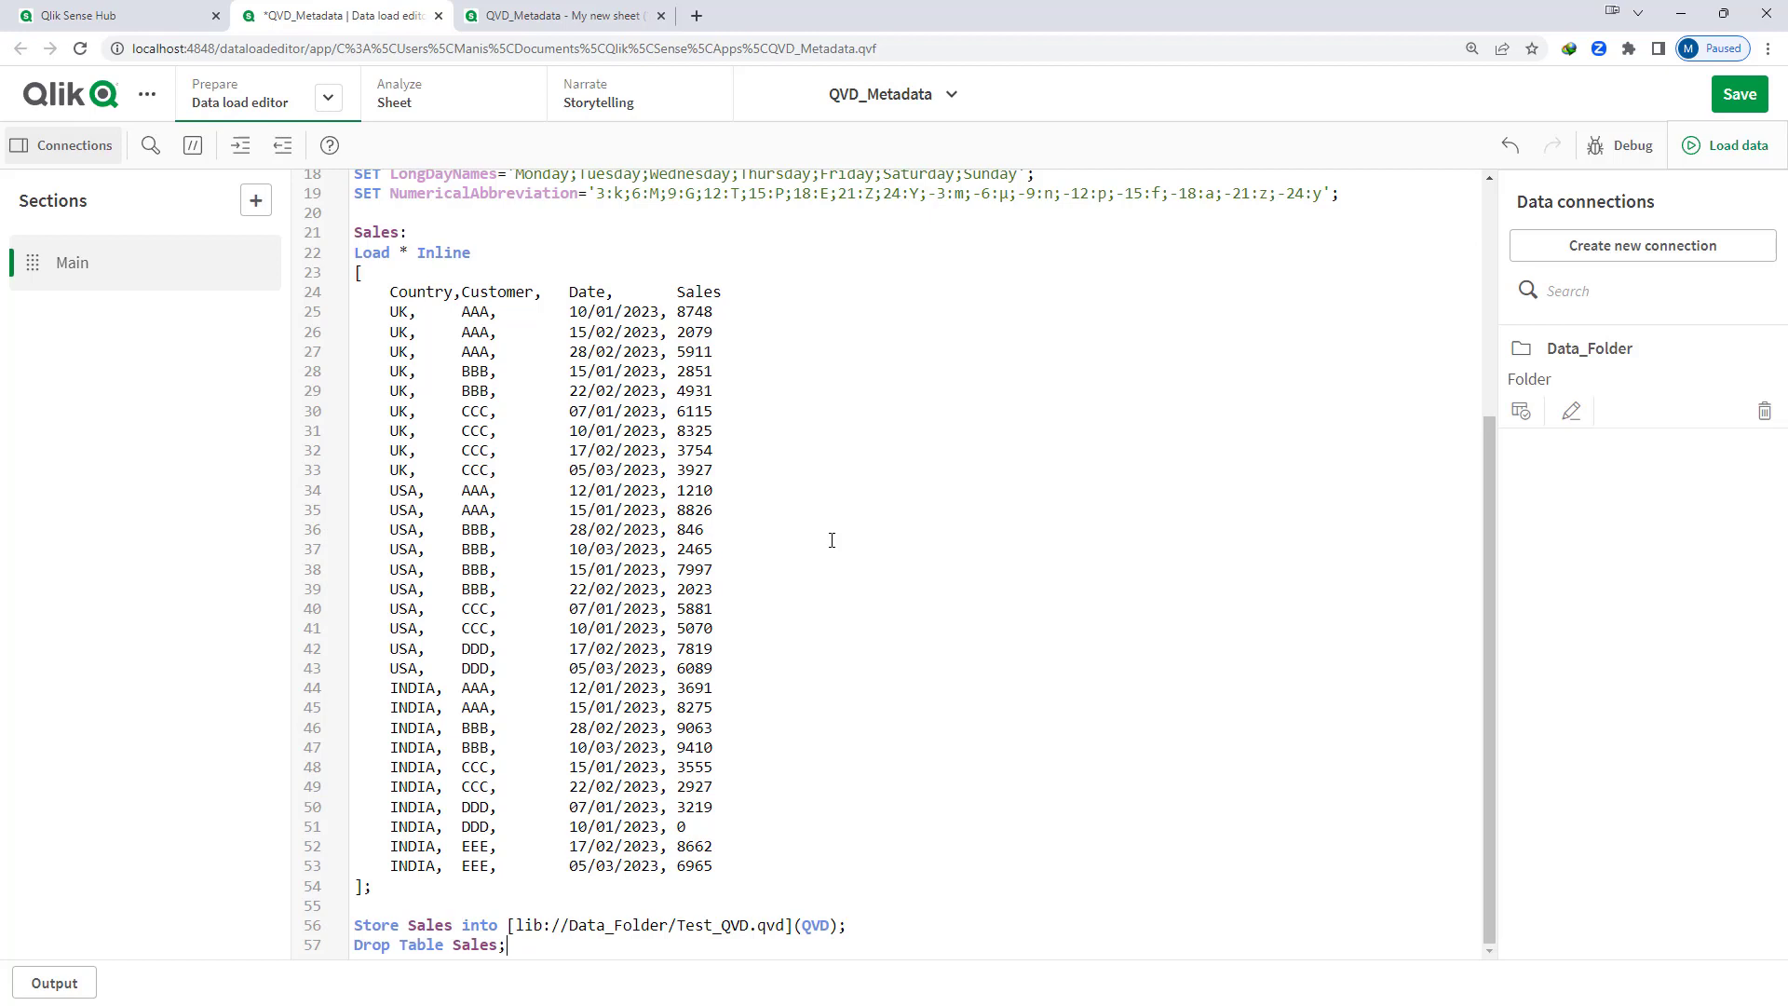
Reload the script so the Sales table is stored as Test_QVD.qvd
{"action": "double_click", "coordinate": [421, 925]}
{"action": "double_click", "coordinate": [712, 925]}
{"action": "left_click", "coordinate": [1738, 146]}
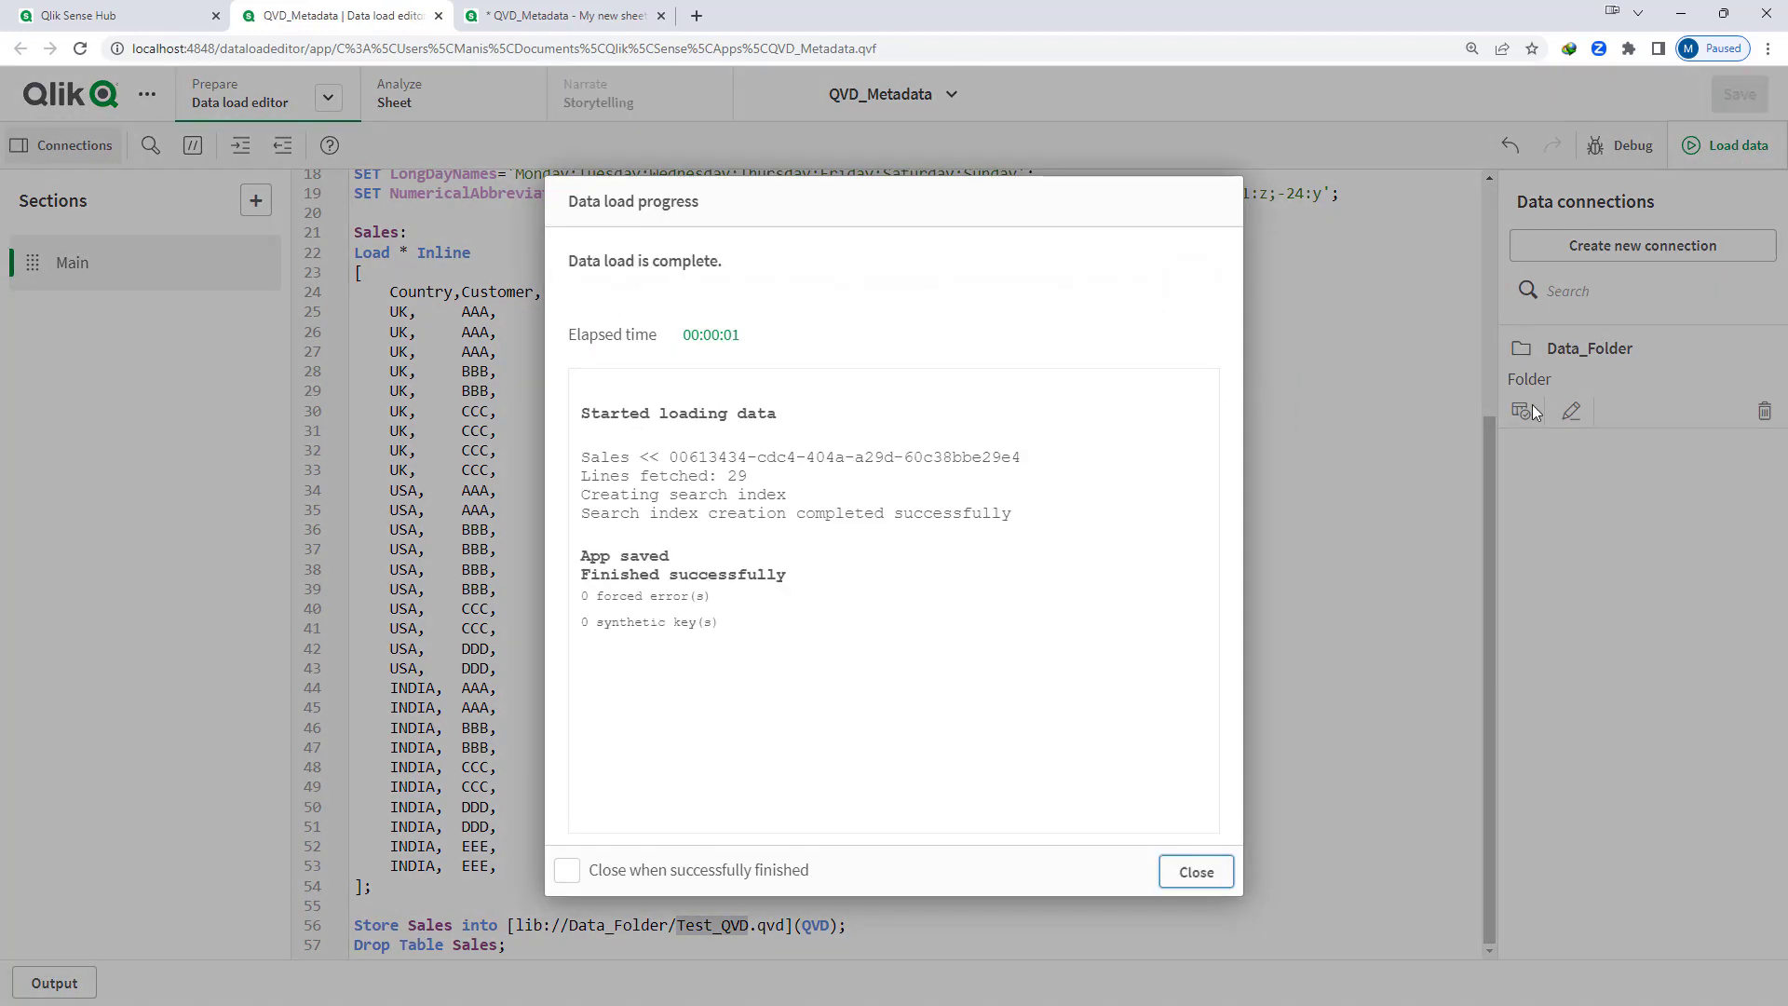
{"action": "left_click", "coordinate": [1192, 876]}
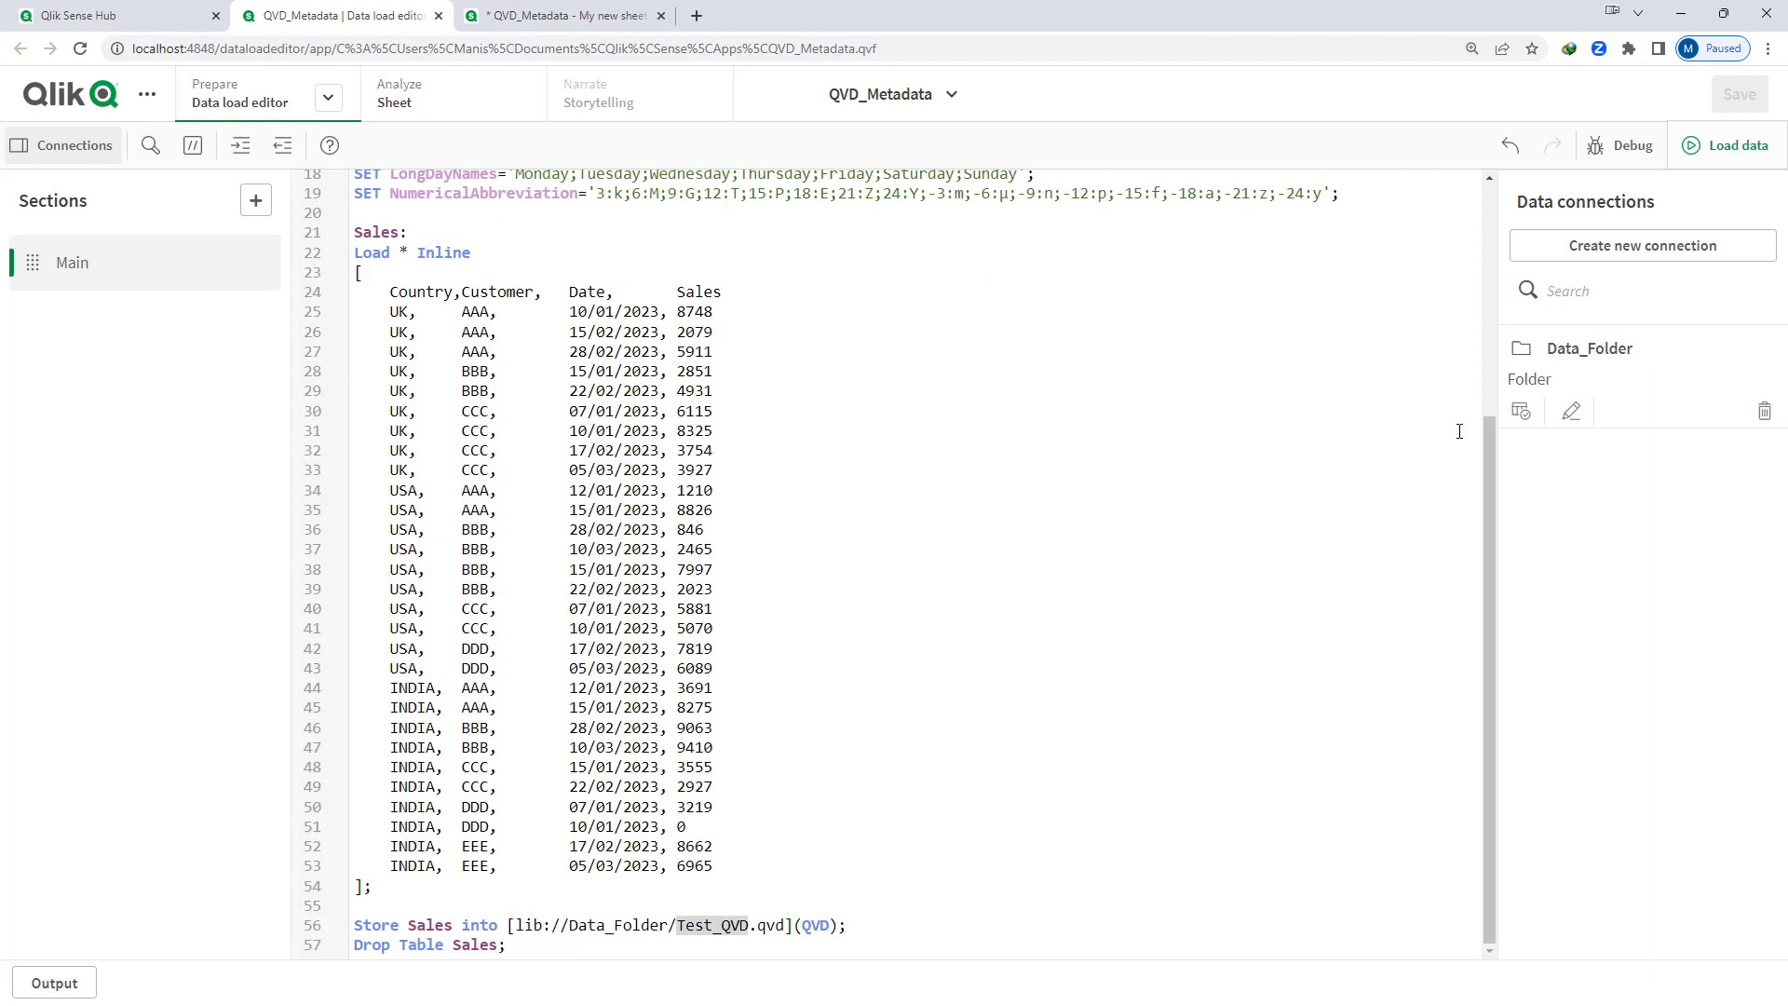
Confirm Test_QVD.qvd is in Data_Folder, then comment out the Sales script lines 21–57
{"action": "left_click", "coordinate": [1519, 414]}
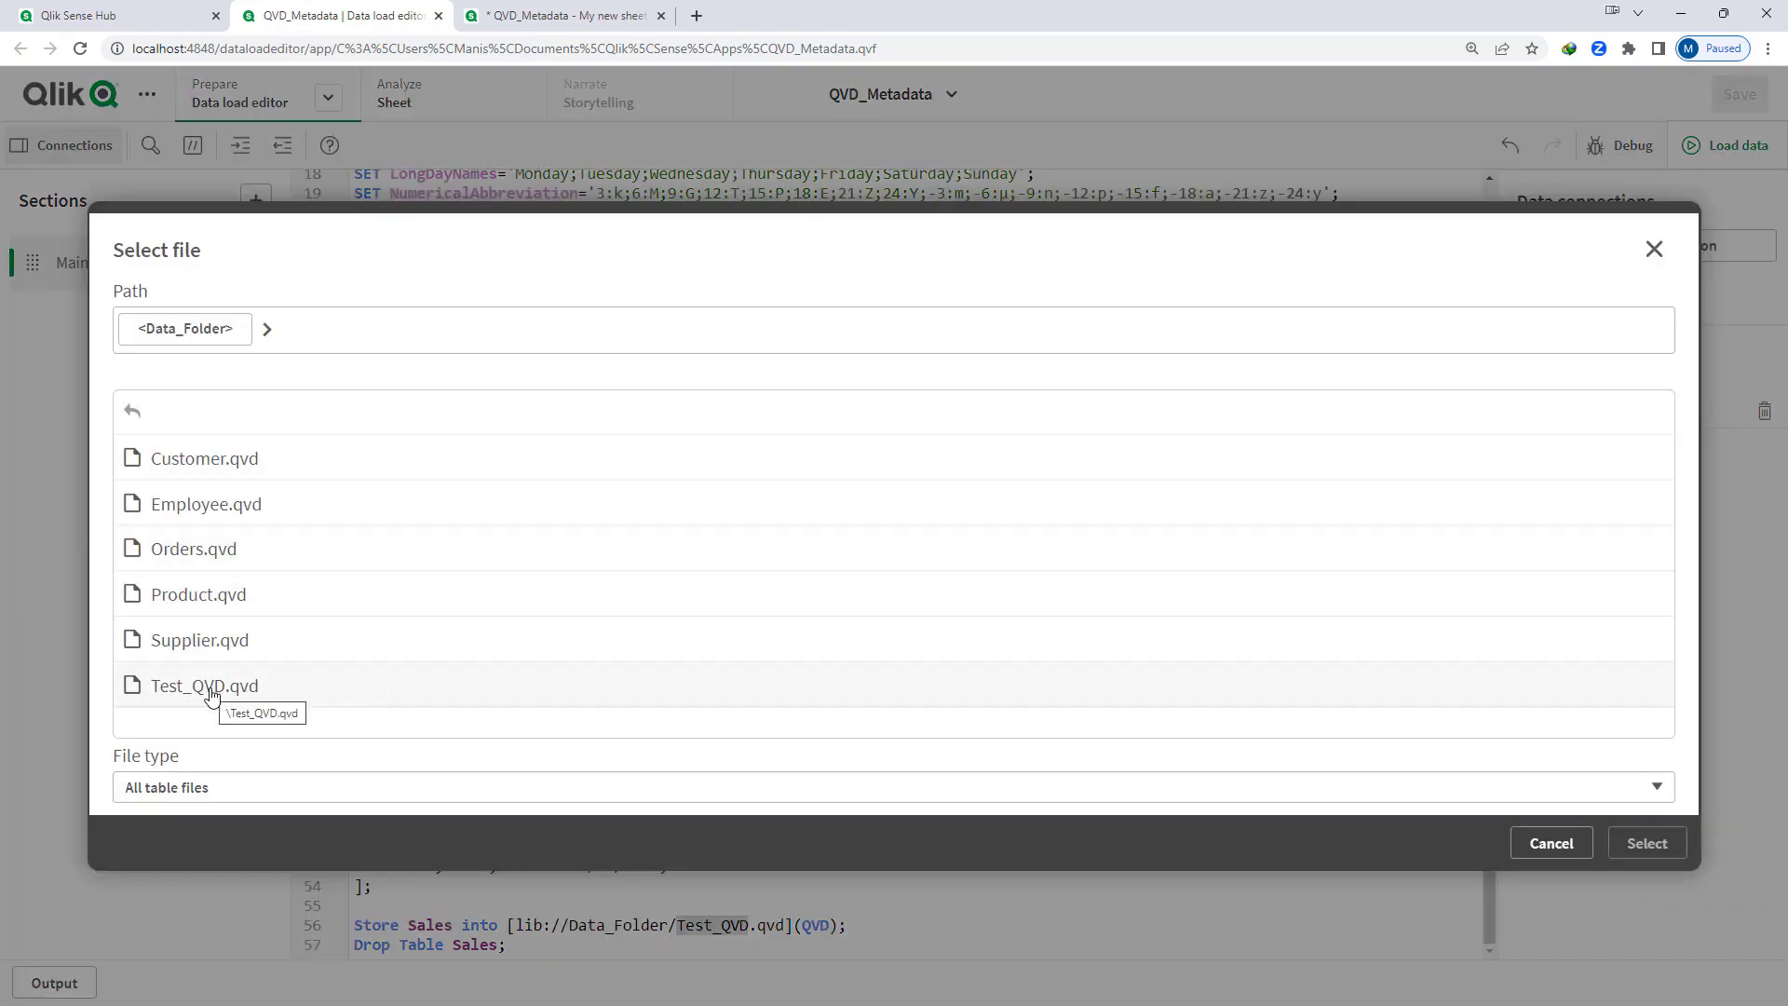
{"action": "left_click", "coordinate": [1527, 841]}
{"action": "left_click_drag", "start_coordinate": [353, 232], "coordinate": [508, 945]}
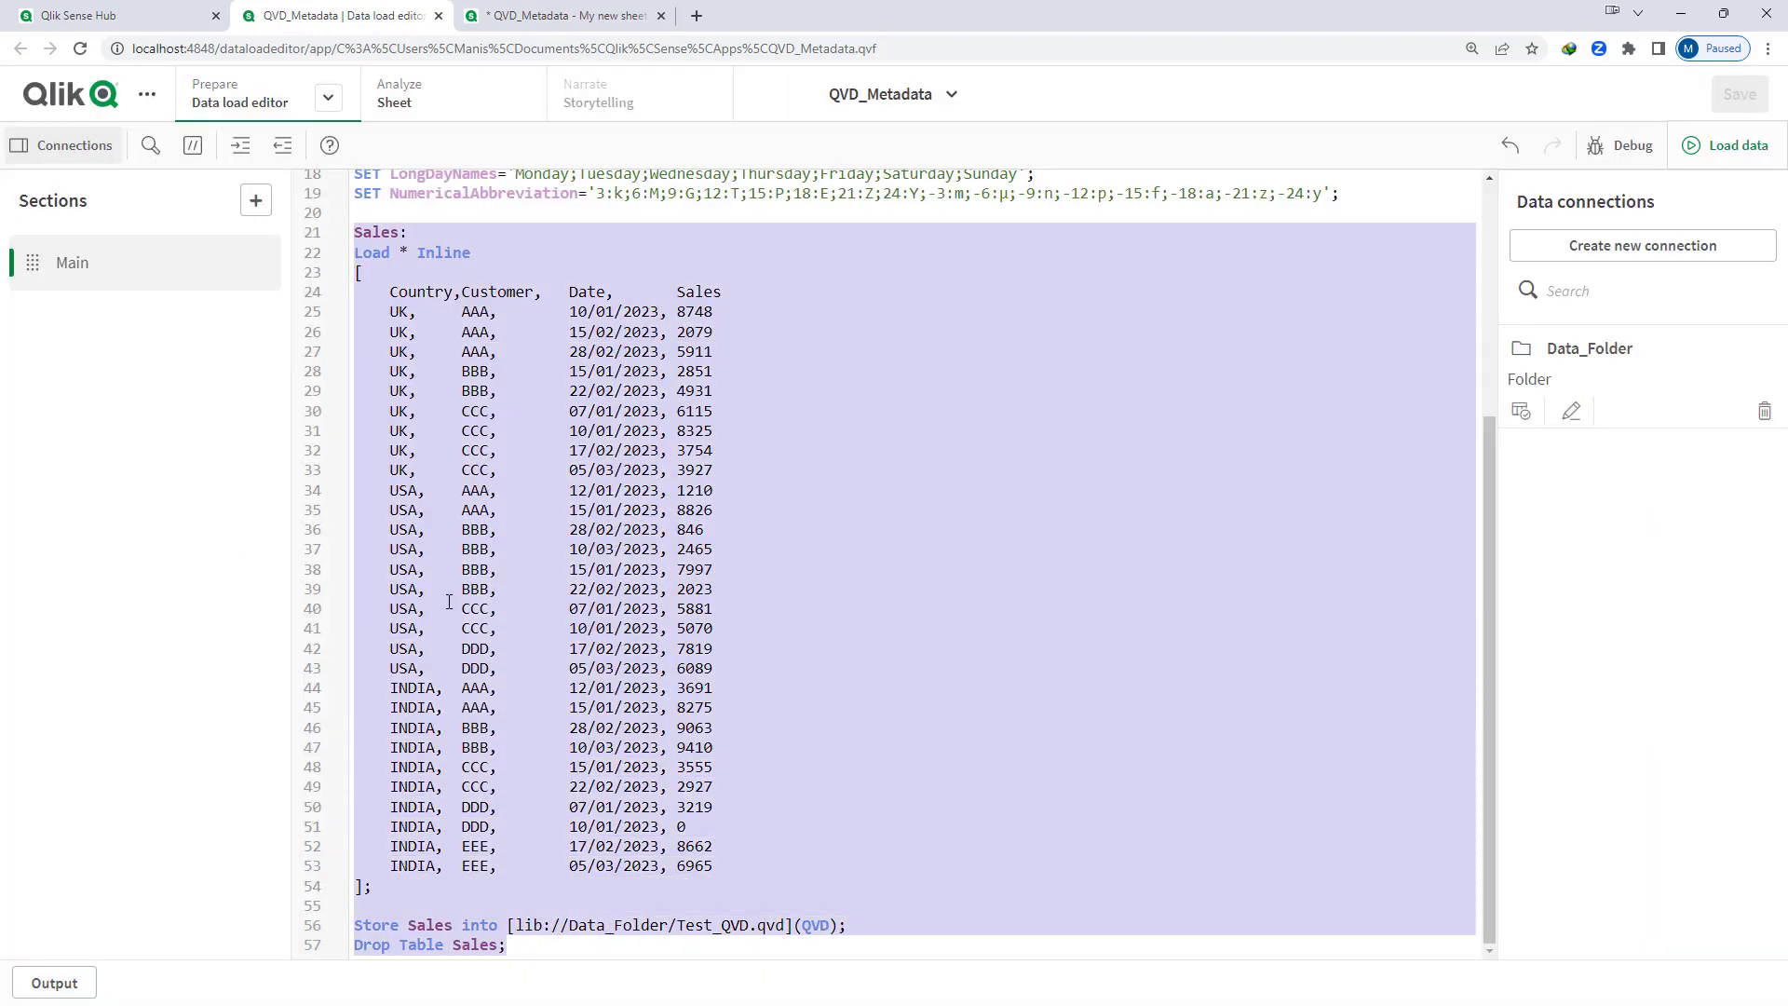
{"action": "left_click", "coordinate": [193, 145]}
Add a new empty script section named Section below Main
{"action": "left_click", "coordinate": [256, 201]}
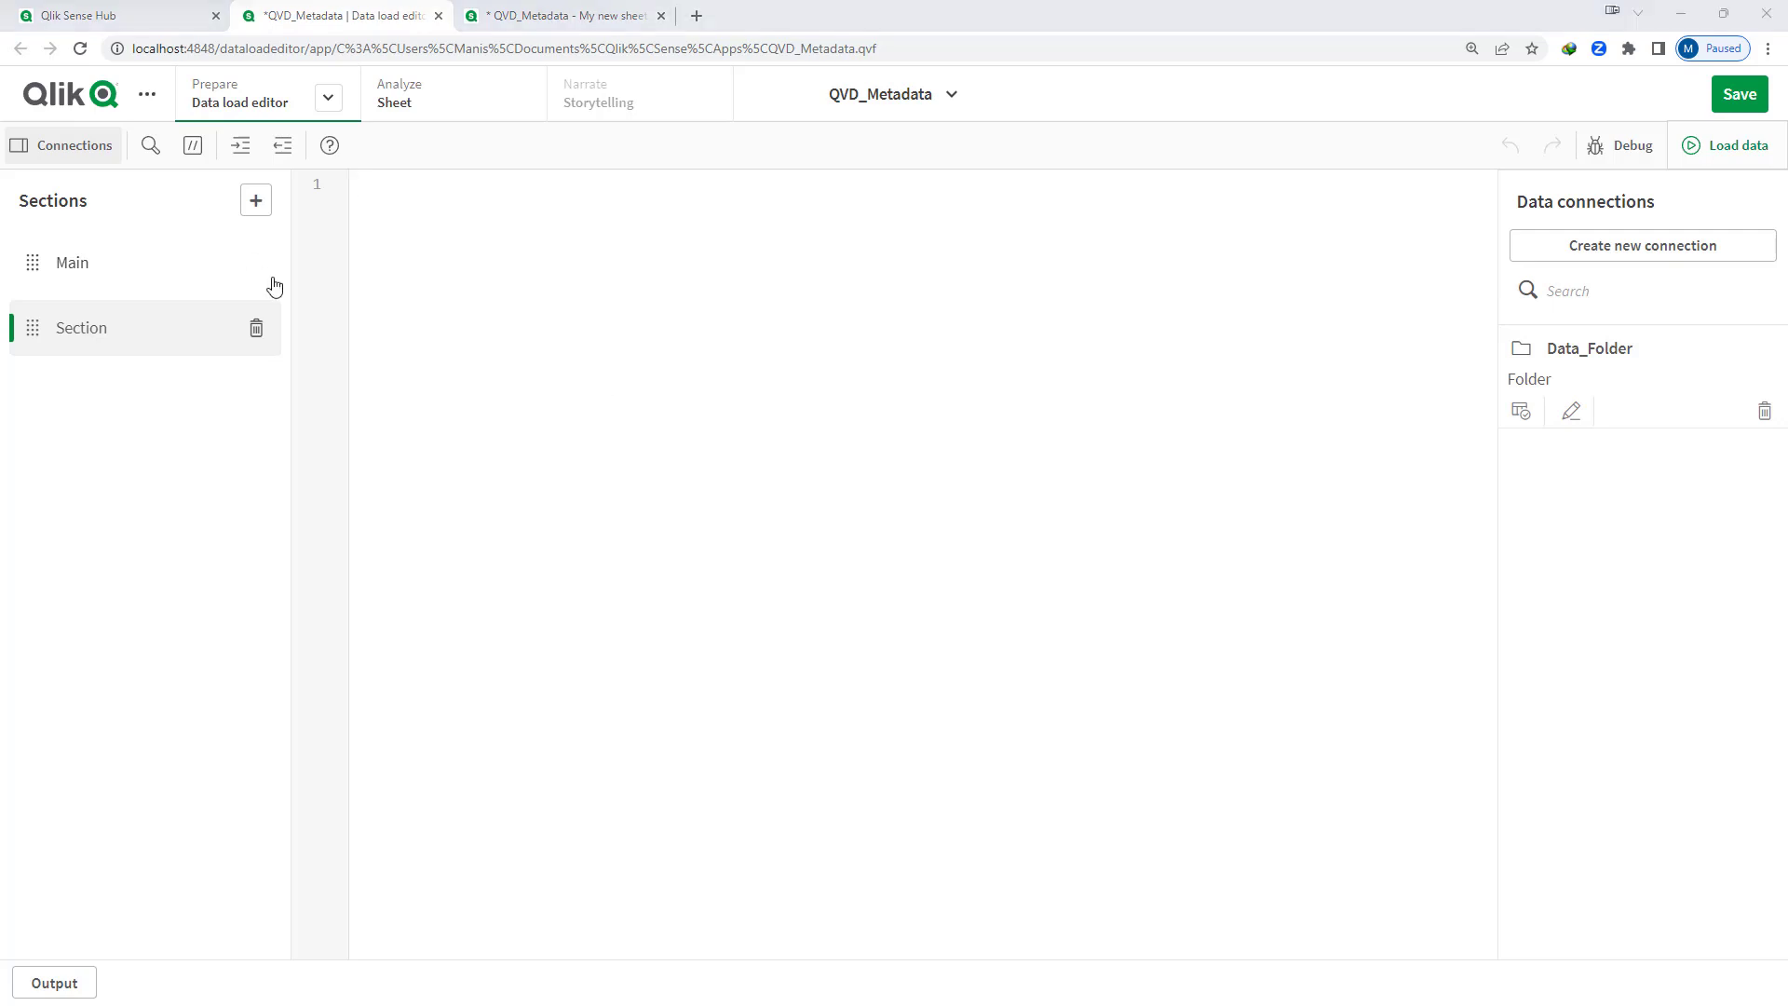
Write Let vQVDCreateTime = QvdCreateTime('lib://Data_Folder/Test_QVD.qvd'); using the file picker's path
{"action": "type", "text": "Let v"}
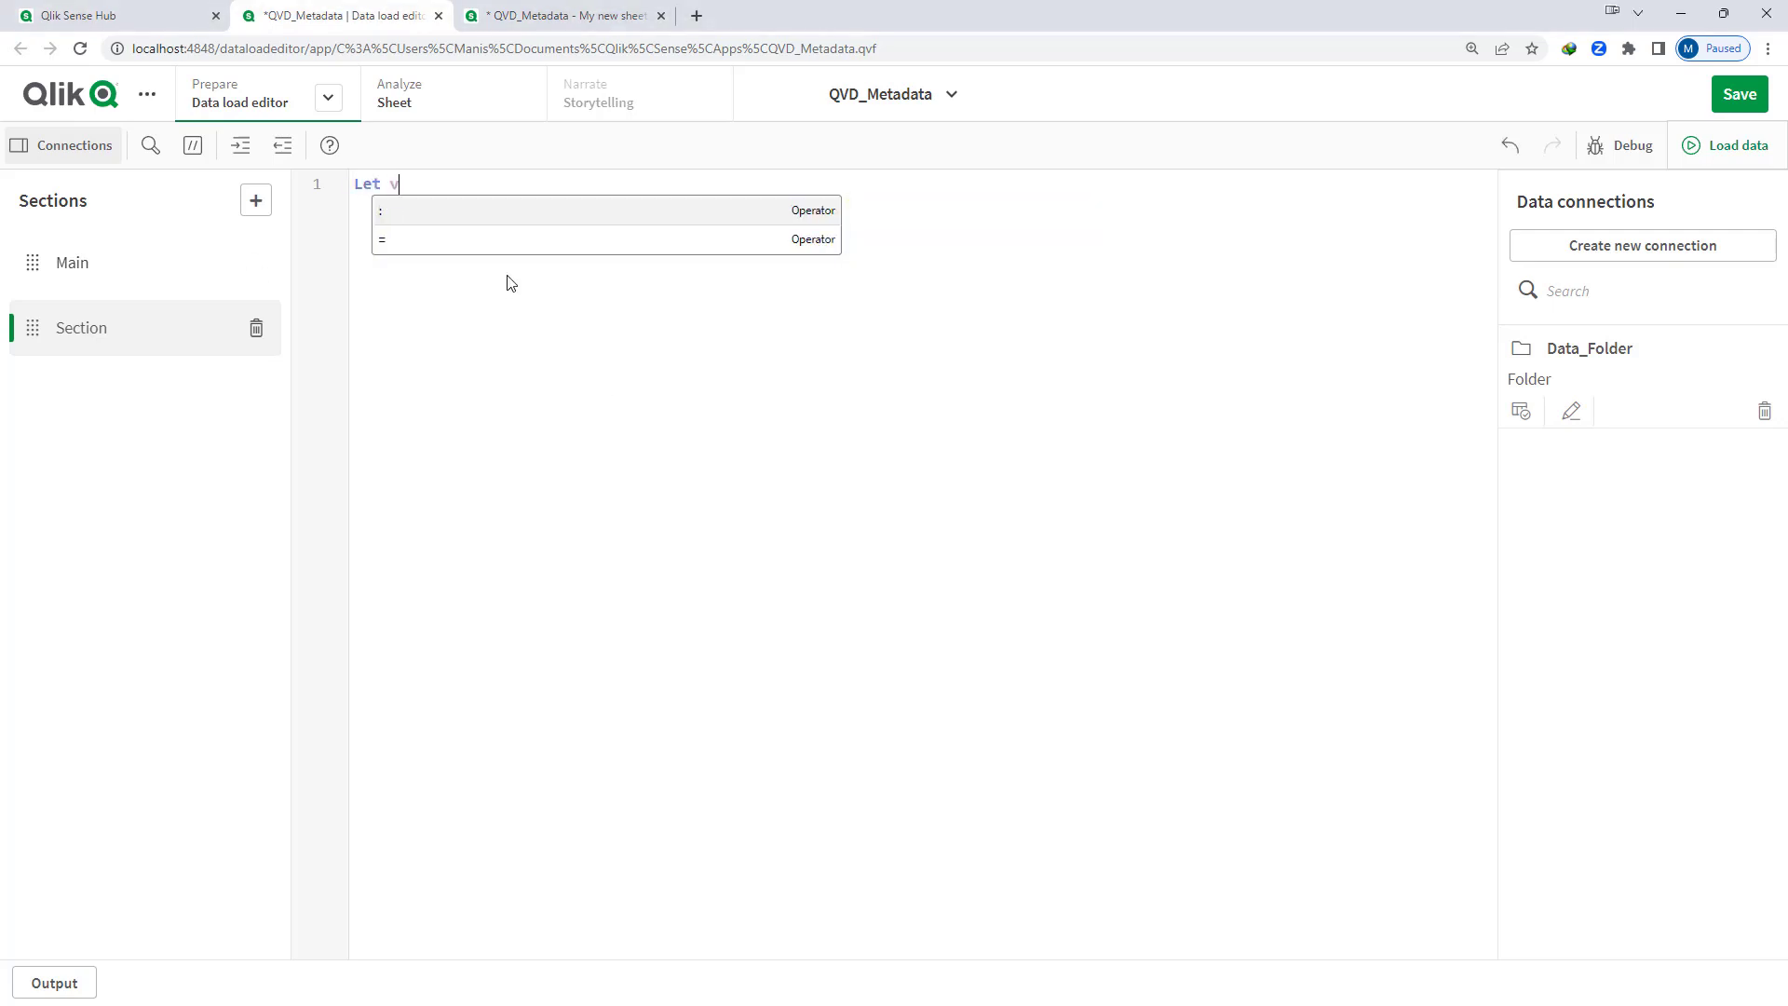
{"action": "type", "text": "QVDCreate"}
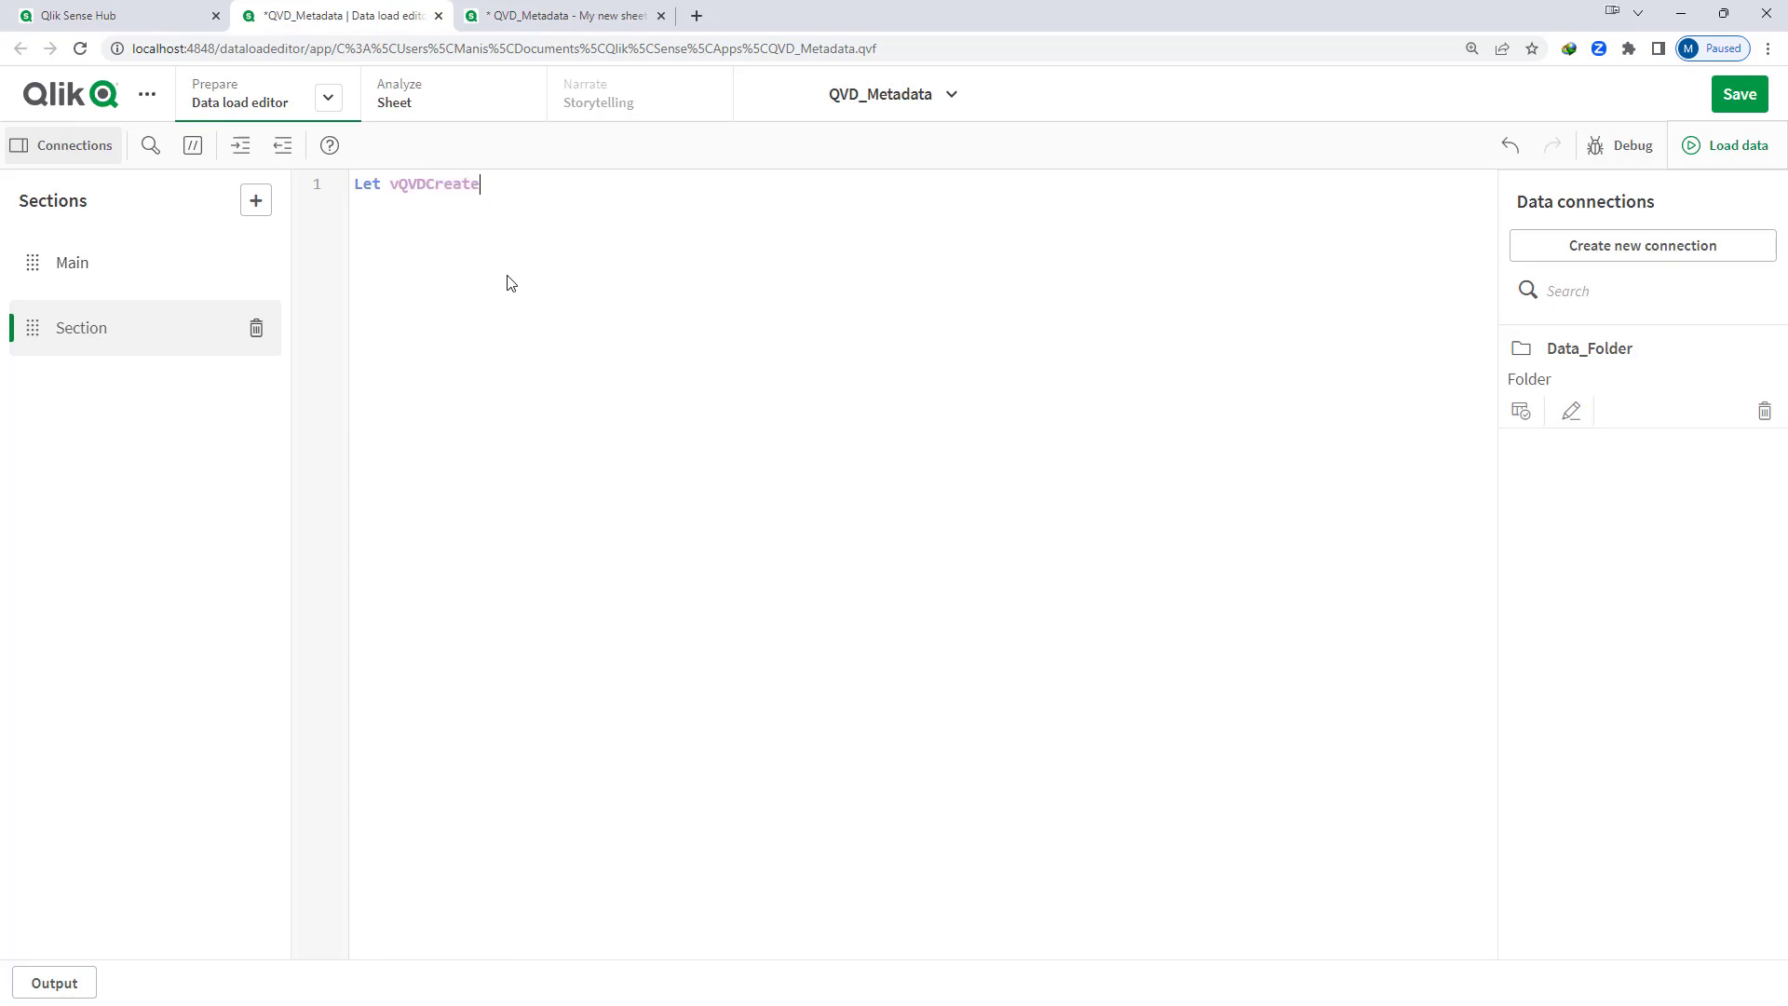
{"action": "type", "text": "Time = QVD"}
{"action": "key", "text": "Return"}
{"action": "type", "text": "''"}
{"action": "key", "text": "Return"}
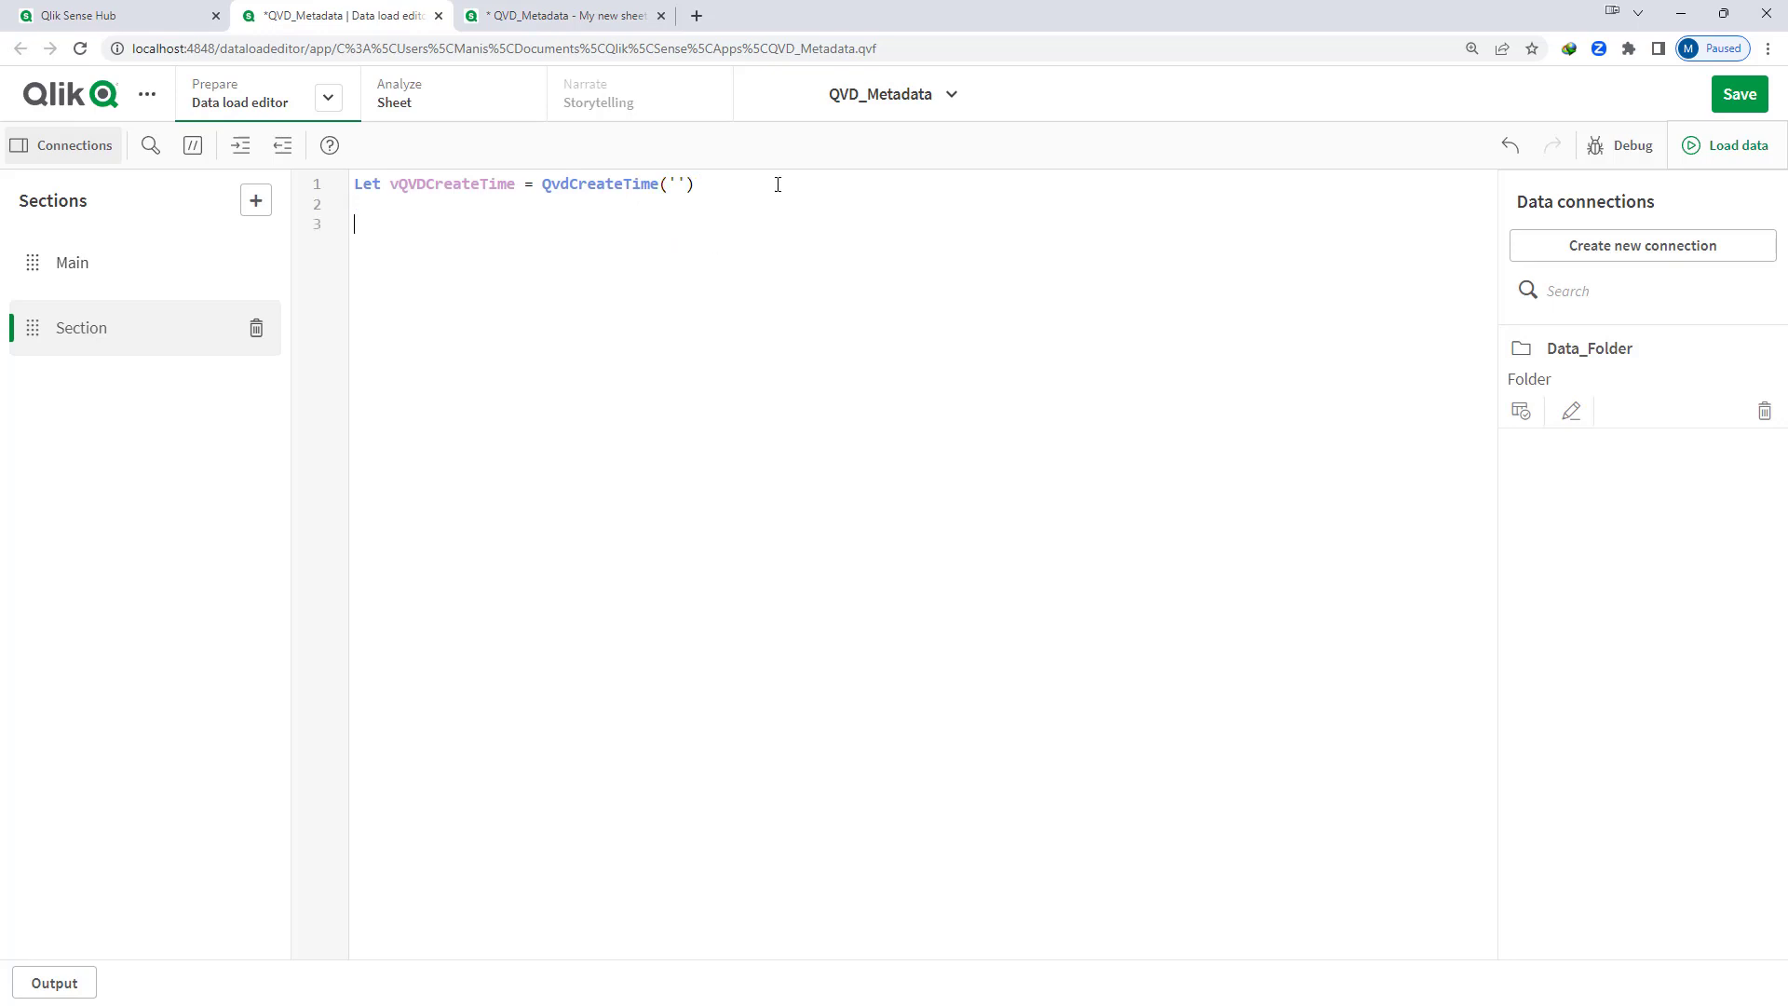
{"action": "left_click", "coordinate": [1521, 410]}
{"action": "left_click", "coordinate": [289, 685]}
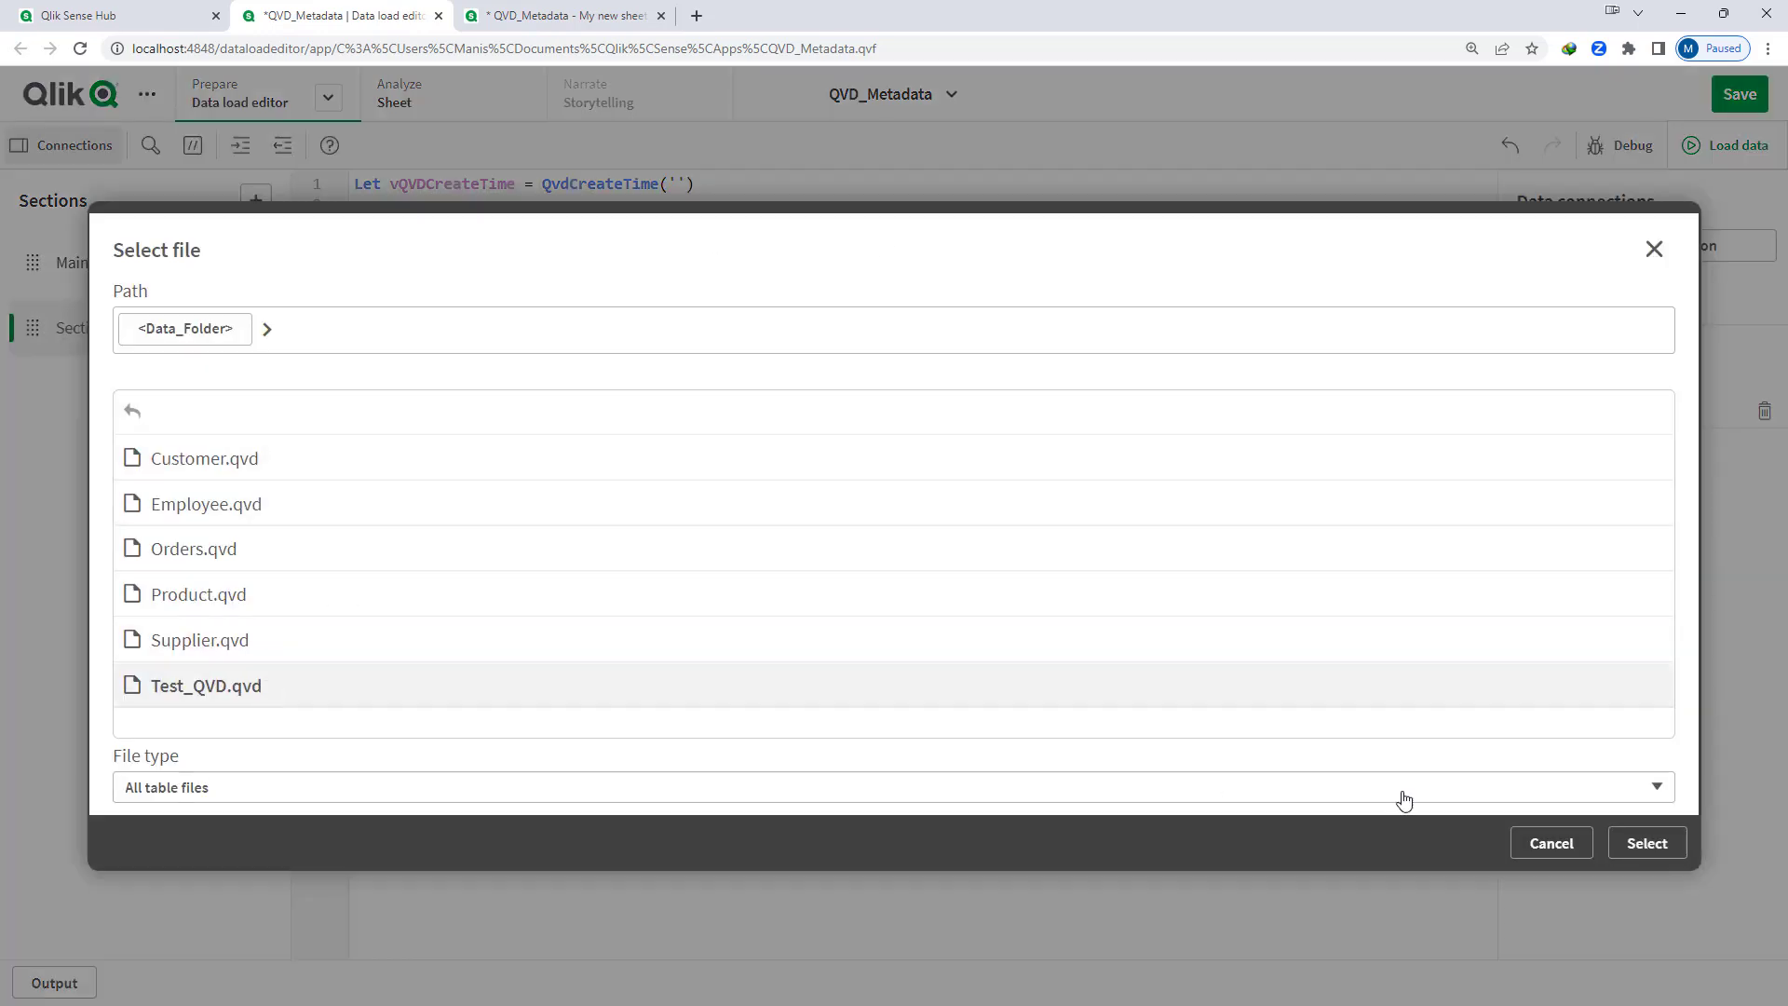
{"action": "left_click", "coordinate": [1642, 844]}
{"action": "left_click", "coordinate": [1600, 929]}
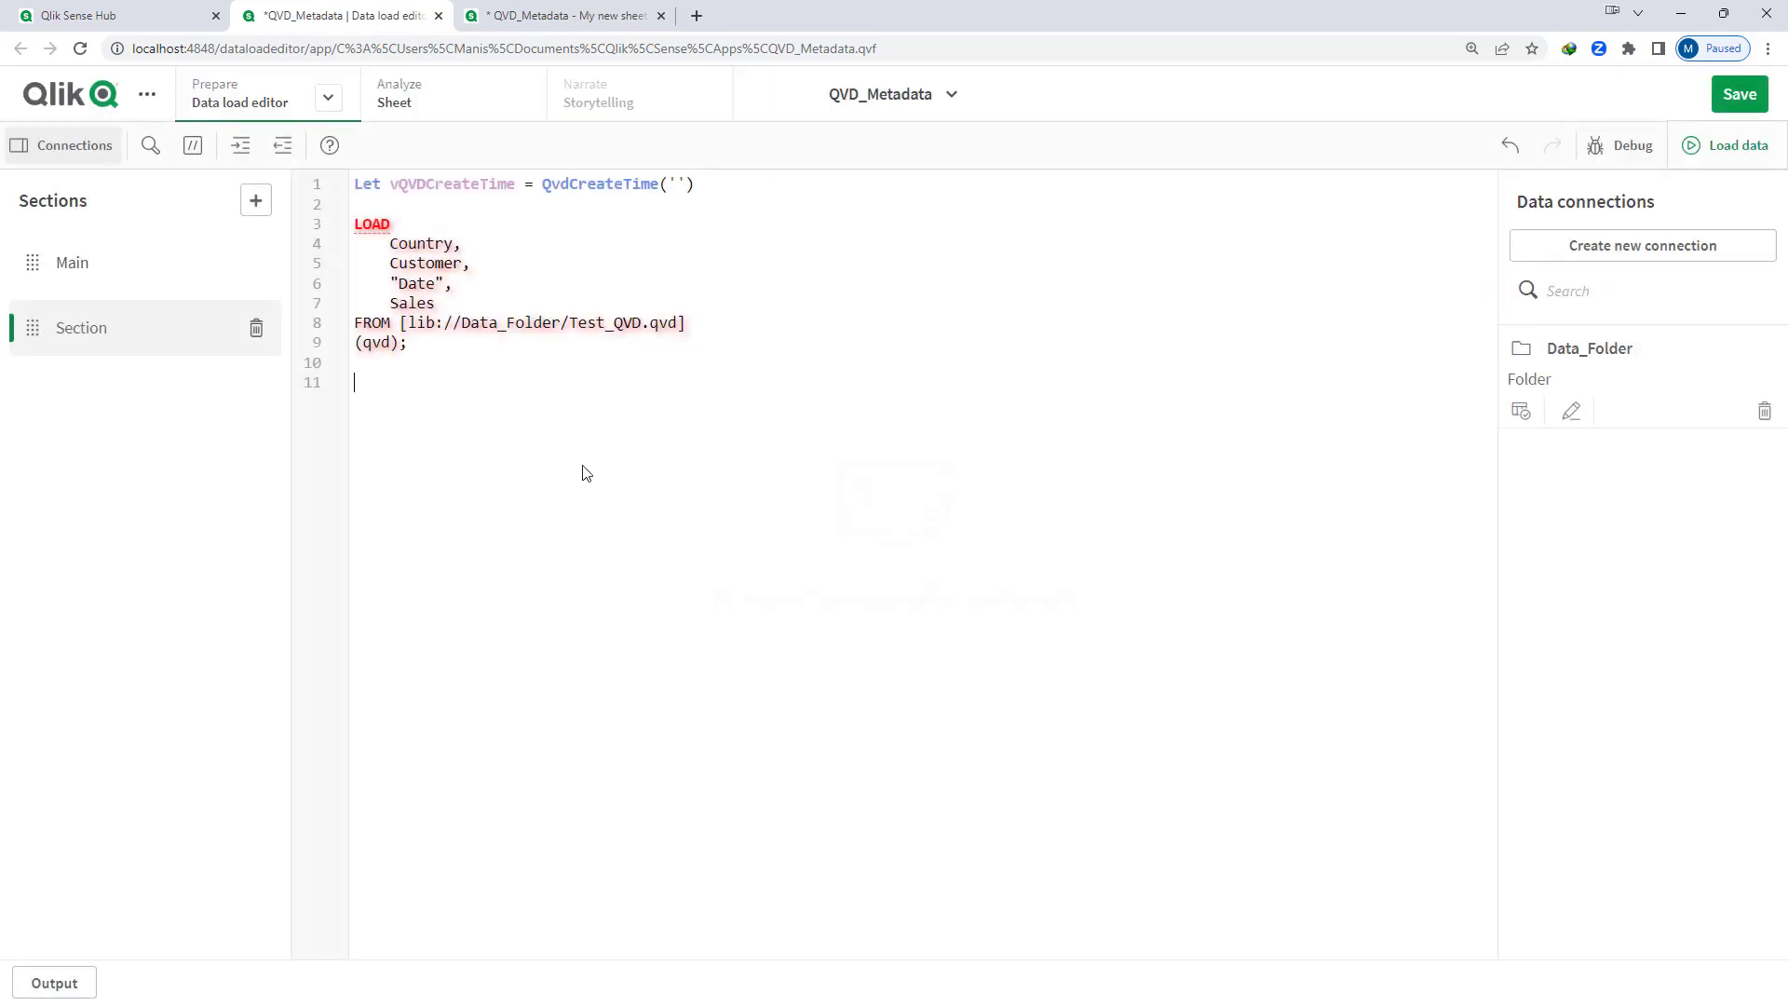
{"action": "left_click_drag", "start_coordinate": [408, 323], "coordinate": [681, 322]}
{"action": "key", "text": "ctrl+c"}
{"action": "left_click", "coordinate": [674, 183]}
{"action": "key", "text": "ctrl+v"}
{"action": "key", "text": "End"}
{"action": "type", "text": ";"}
{"action": "key", "text": "Down"}
{"action": "key", "text": "shift+Down"}
{"action": "key", "text": "shift+Down"}
{"action": "key", "text": "shift+Down"}
{"action": "key", "text": "shift+Down"}
{"action": "key", "text": "shift+Down"}
{"action": "key", "text": "shift+Down"}
{"action": "key", "text": "shift+Down"}
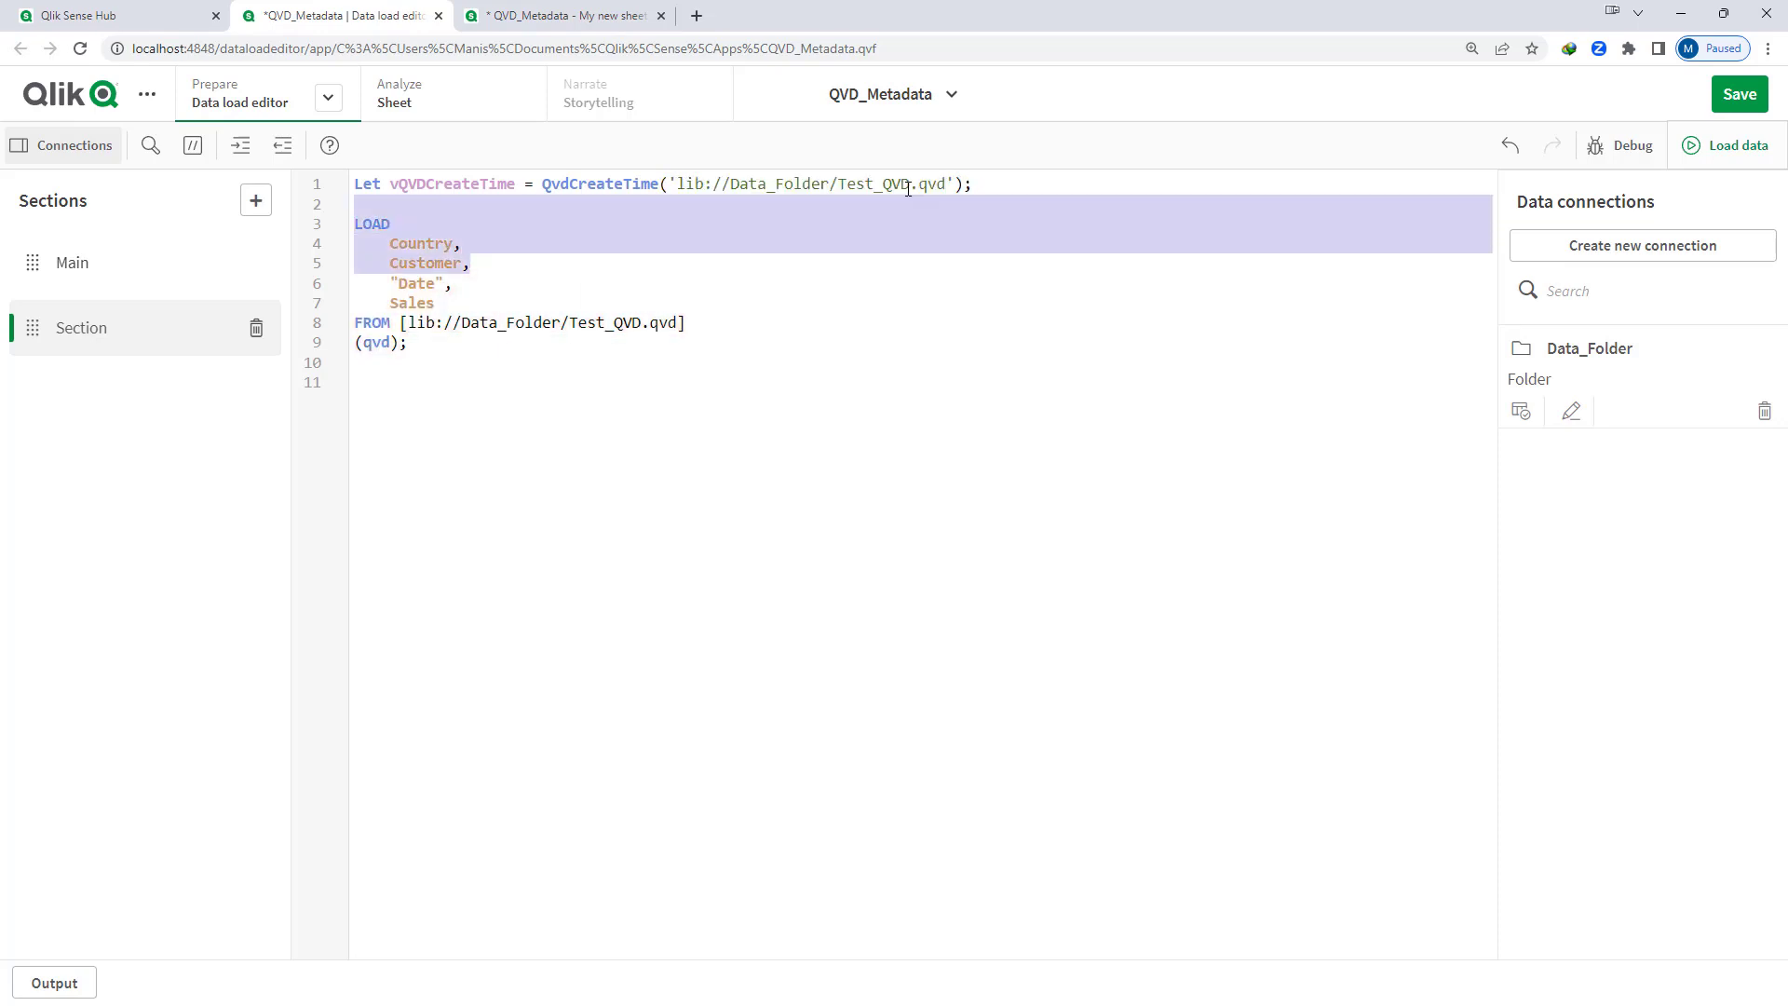
{"action": "key", "text": "BackSpace"}
{"action": "type", "text": "Trace"}
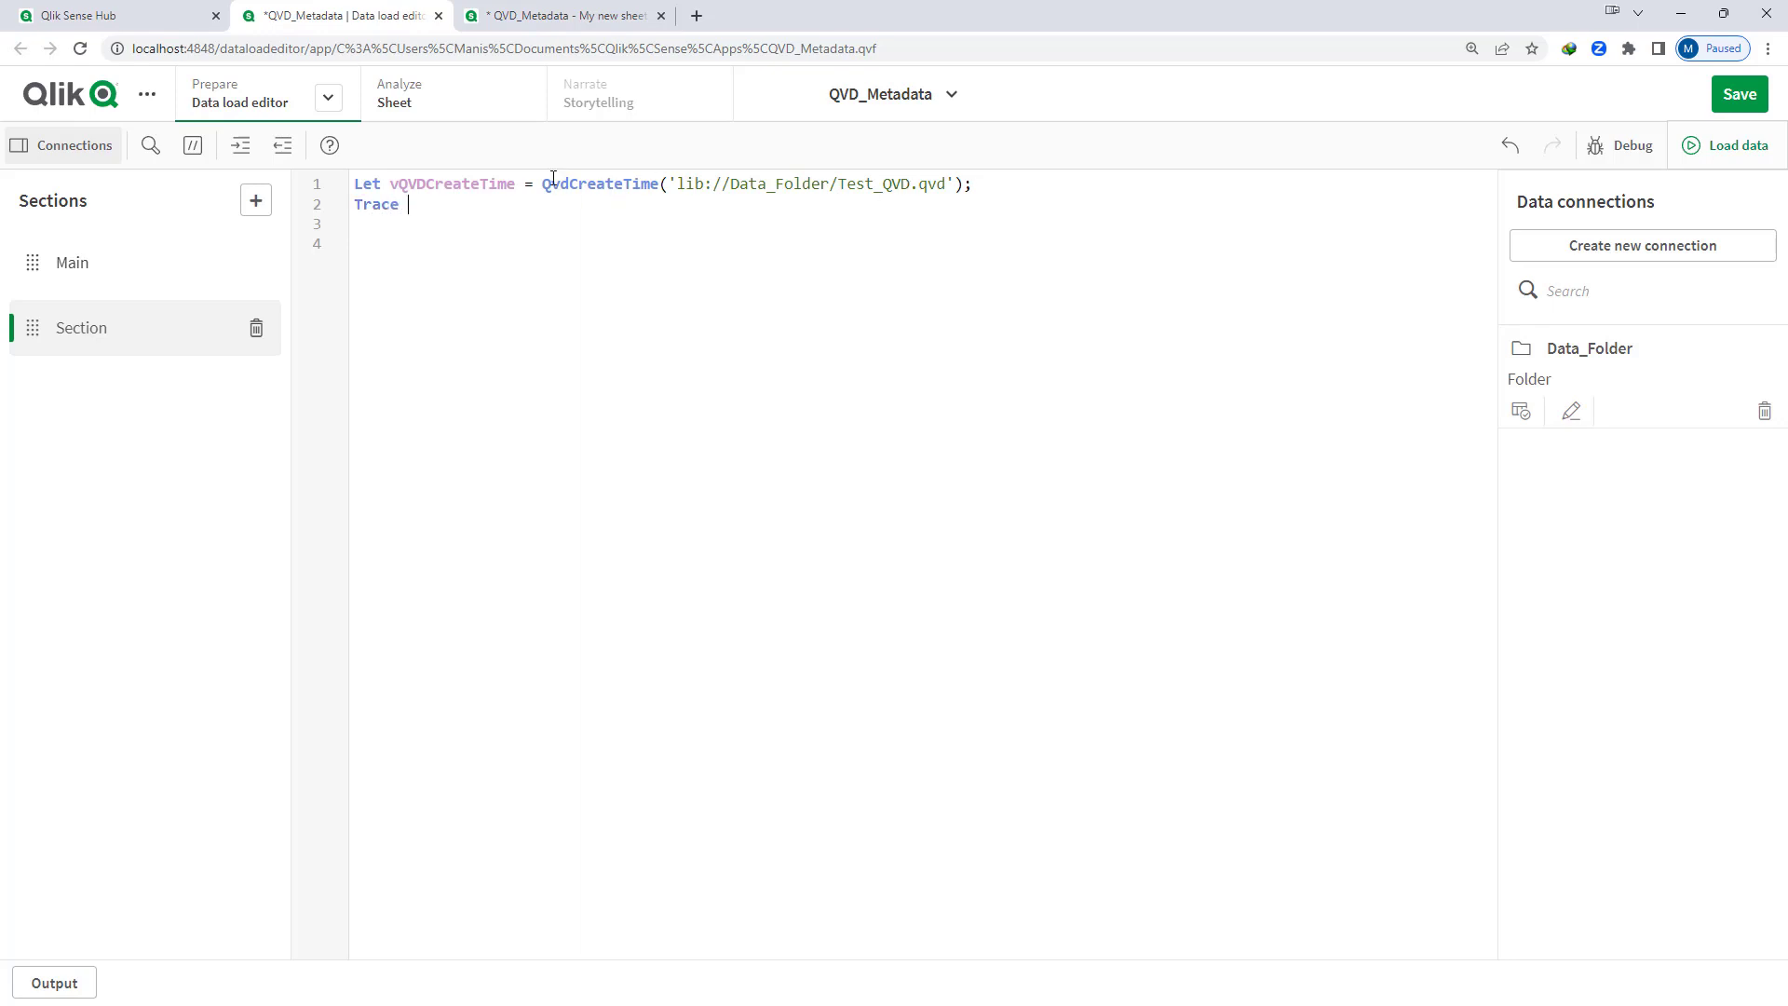
{"action": "double_click", "coordinate": [478, 184]}
{"action": "key", "text": "ctrl+c"}
{"action": "left_click", "coordinate": [479, 216]}
{"action": "key", "text": "ctrl+v"}
{"action": "type", "text": ": $("}
{"action": "key", "text": "ctrl+v"}
{"action": "type", "text": ");"}
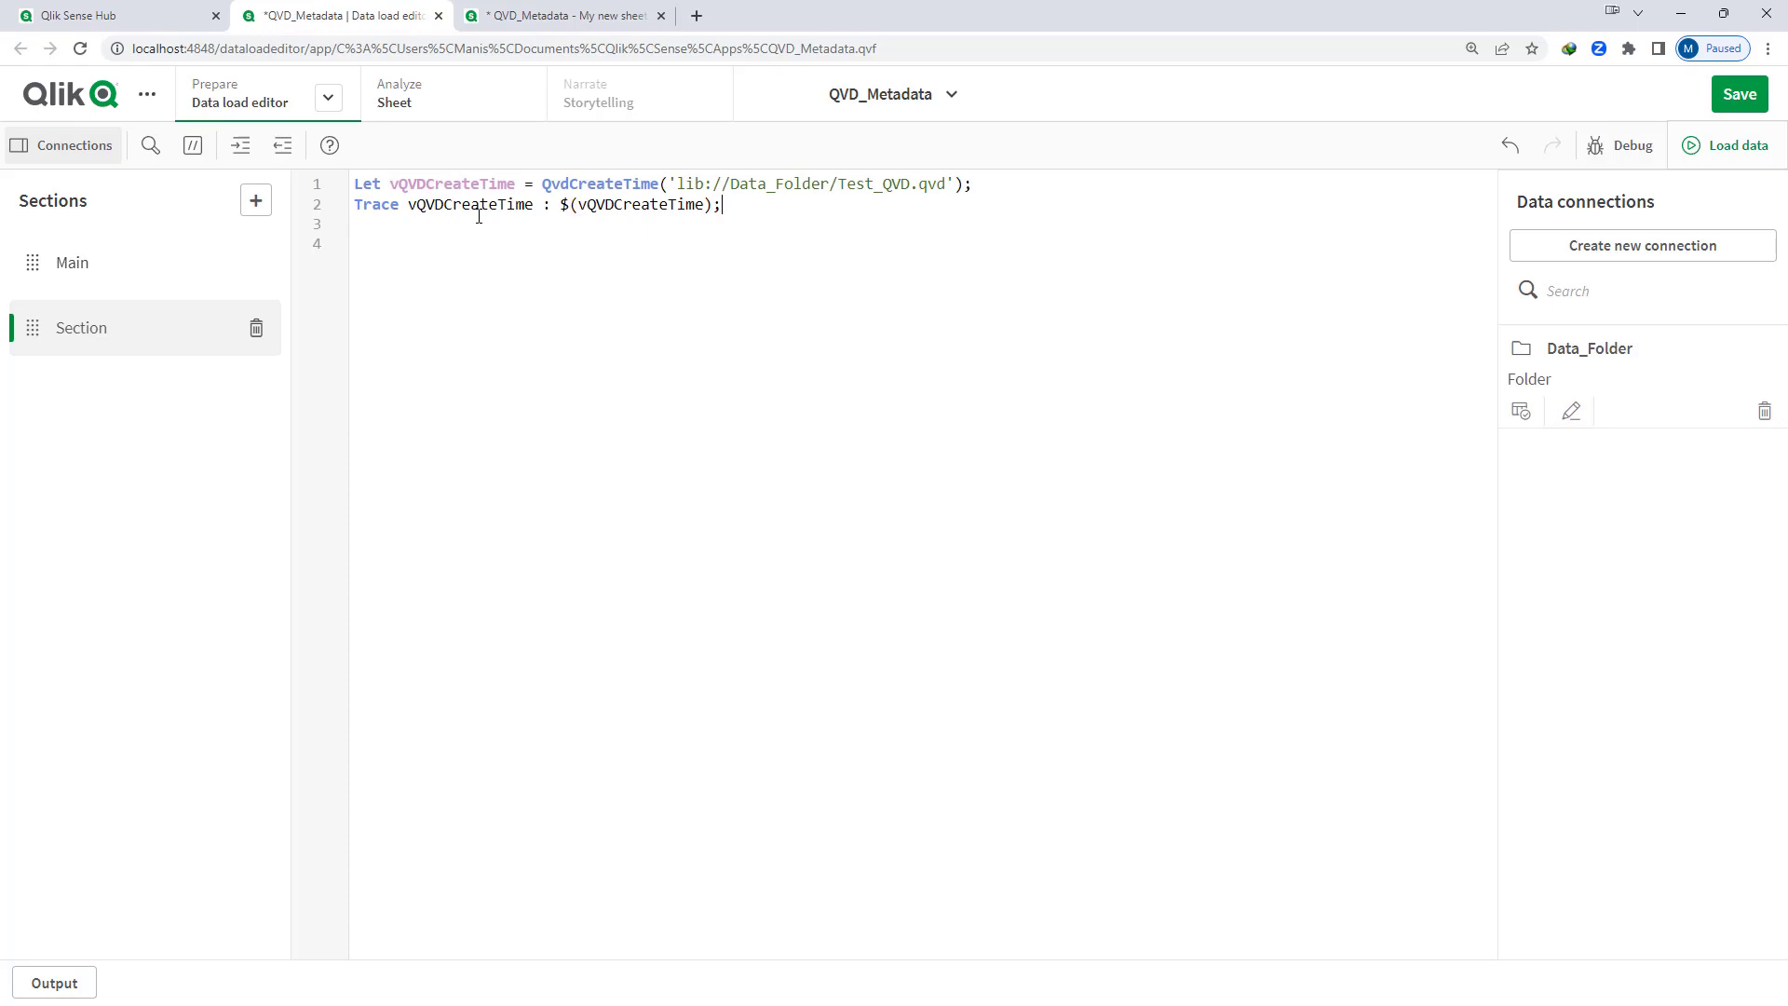
{"action": "left_click", "coordinate": [1724, 145]}
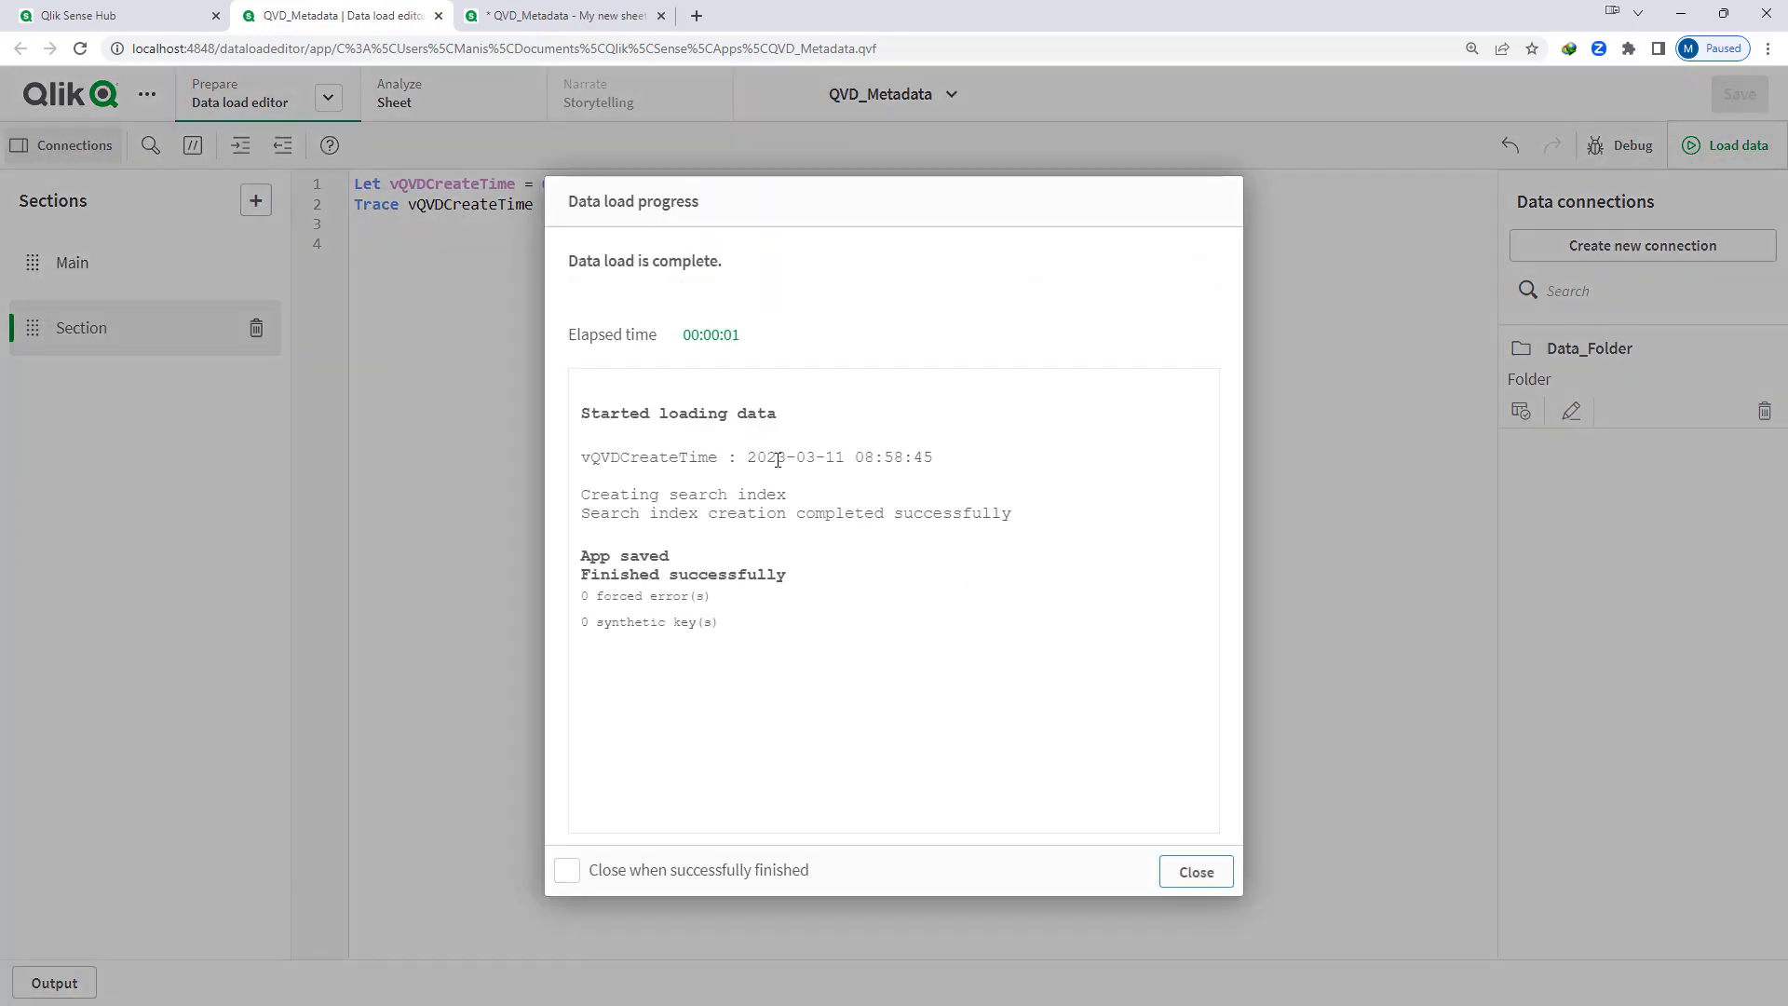
Close the load report and start a QVD_MetaData: Load statement
{"action": "left_click_drag", "start_coordinate": [746, 461], "coordinate": [973, 463]}
{"action": "left_click", "coordinate": [1196, 873]}
{"action": "left_click", "coordinate": [1195, 873]}
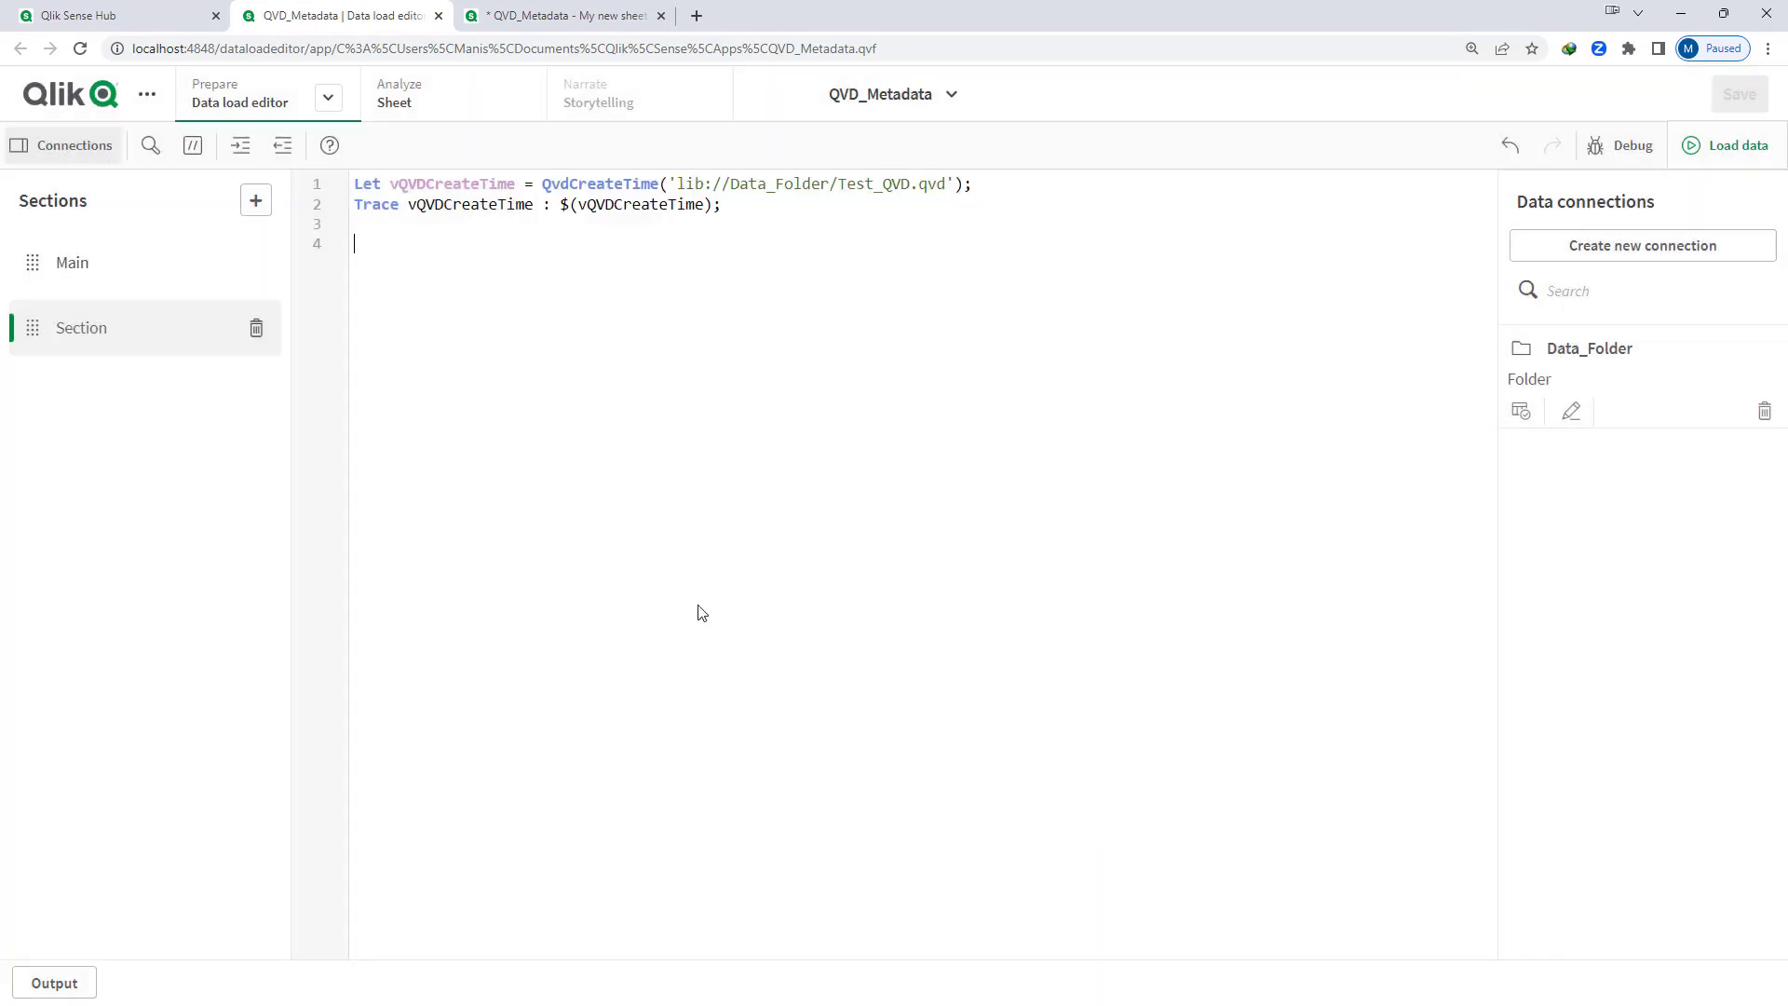
{"action": "type", "text": "QVD_Da"}
{"action": "key", "text": "BackSpace"}
{"action": "key", "text": "BackSpace"}
{"action": "type", "text": "MetaData:"}
{"action": "key", "text": "Return"}
{"action": "type", "text": "Load"}
{"action": "key", "text": "Return"}
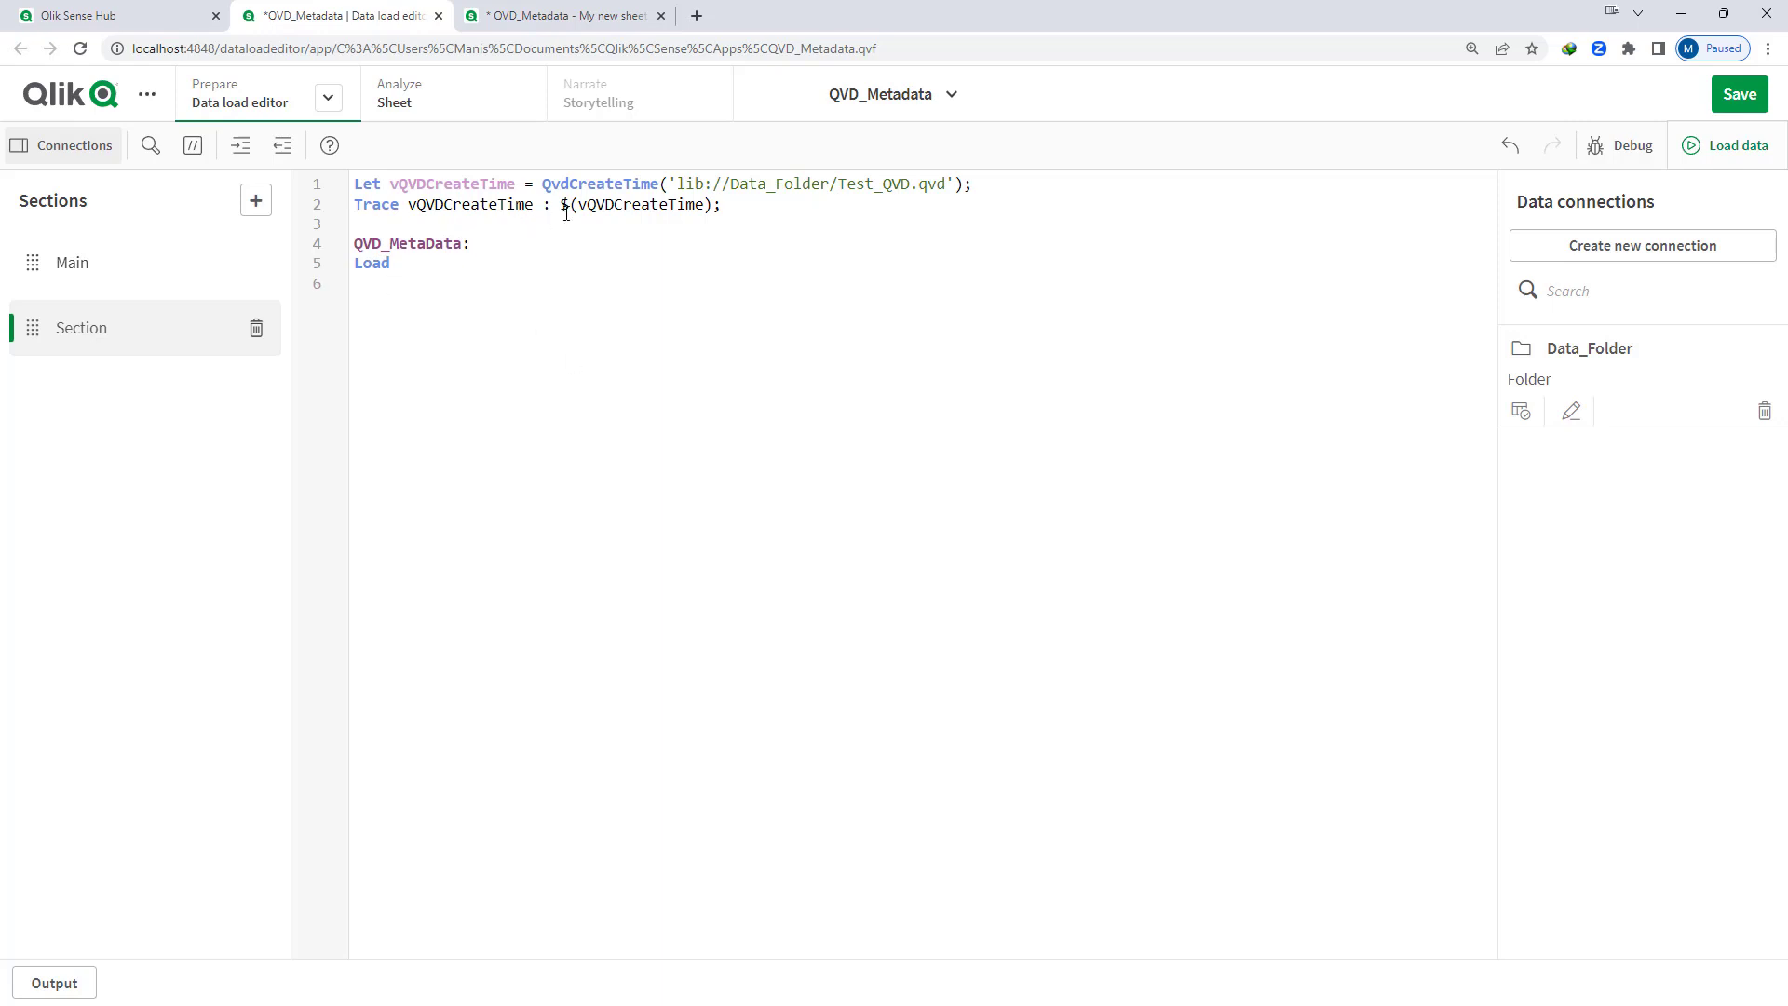
Load '$(vQVDCreateTime)' as QVDCreatedDateTime with AutoGenerate 1;
{"action": "left_click_drag", "start_coordinate": [559, 204], "coordinate": [713, 204]}
{"action": "key", "text": "ctrl+c"}
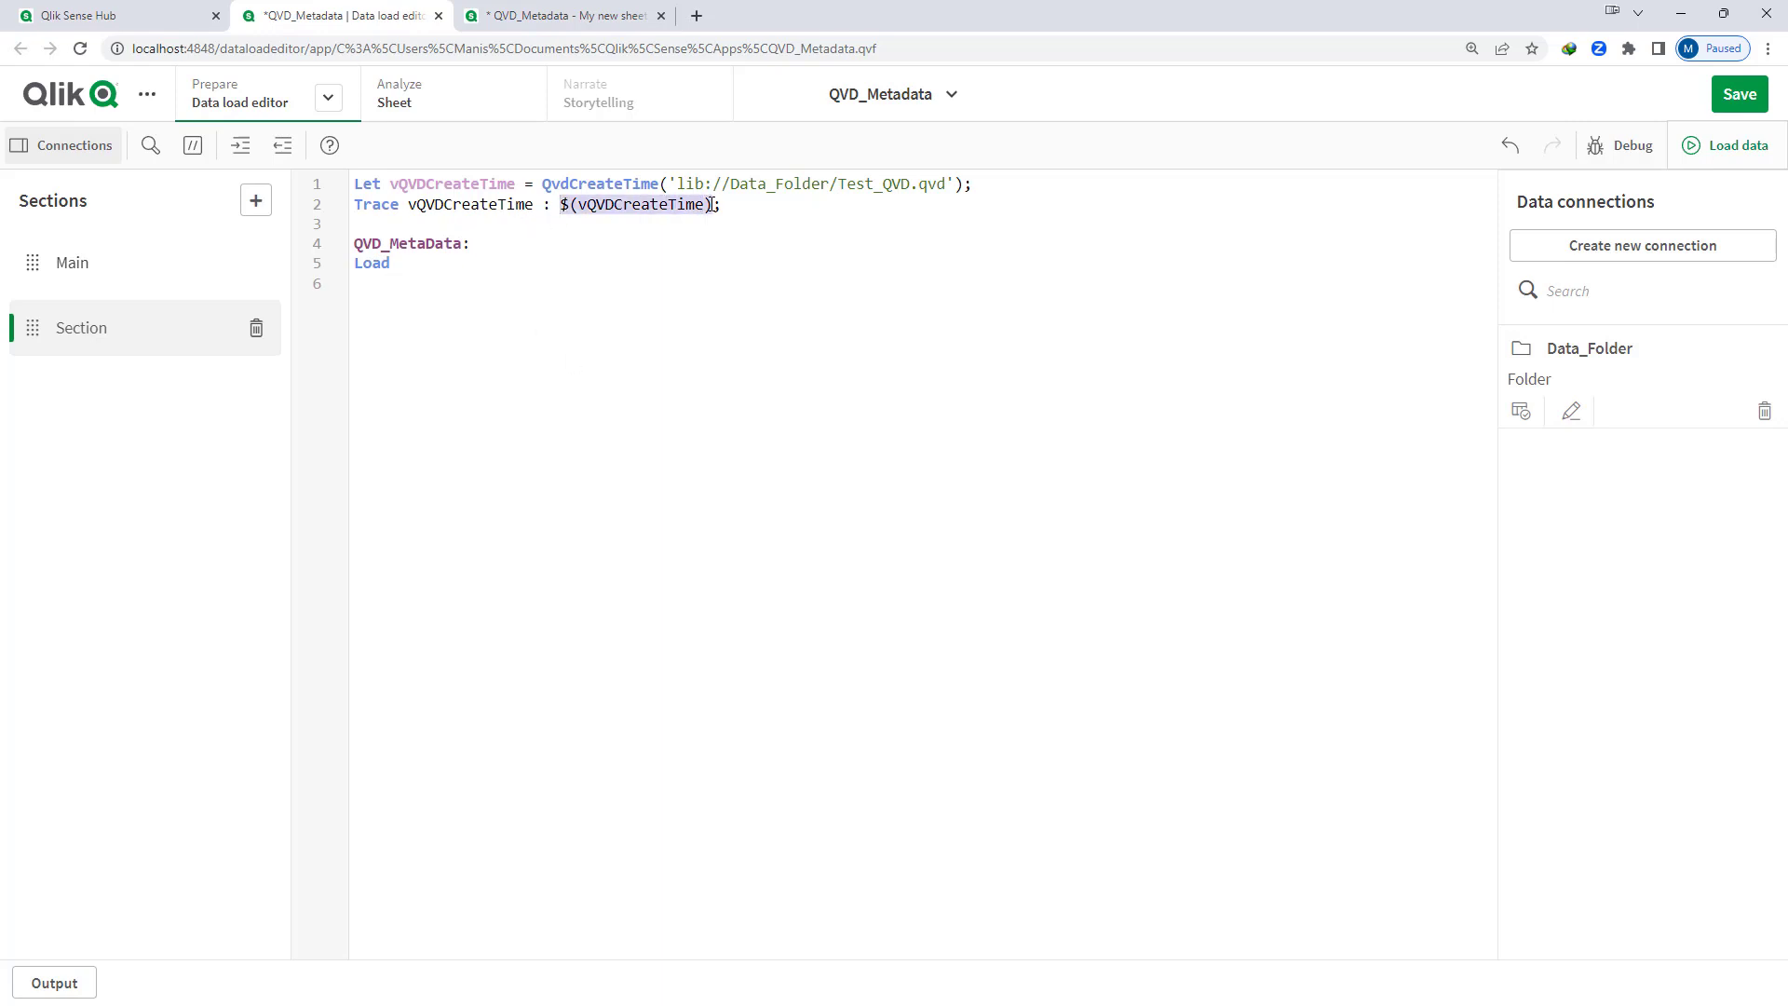
{"action": "left_click", "coordinate": [486, 371]}
{"action": "type", "text": "'"}
{"action": "key", "text": "ctrl+v"}
{"action": "type", "text": "' as QVDCreatedDateTime"}
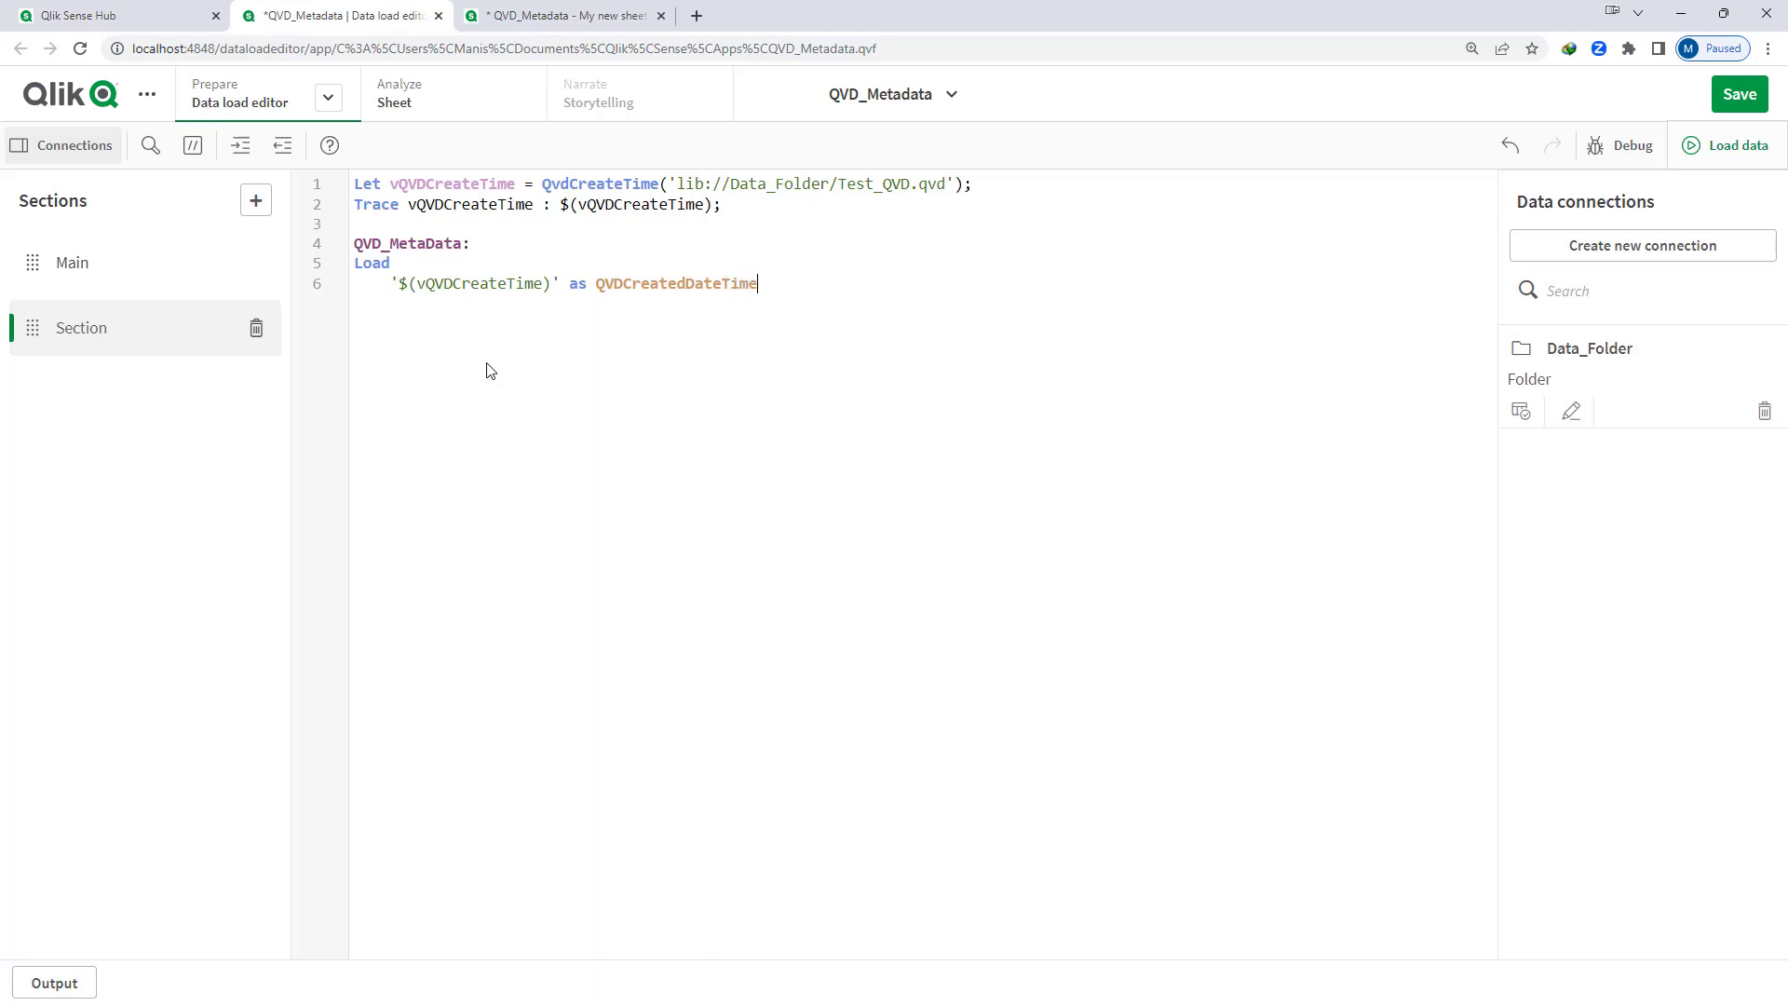
{"action": "key", "text": "Return"}
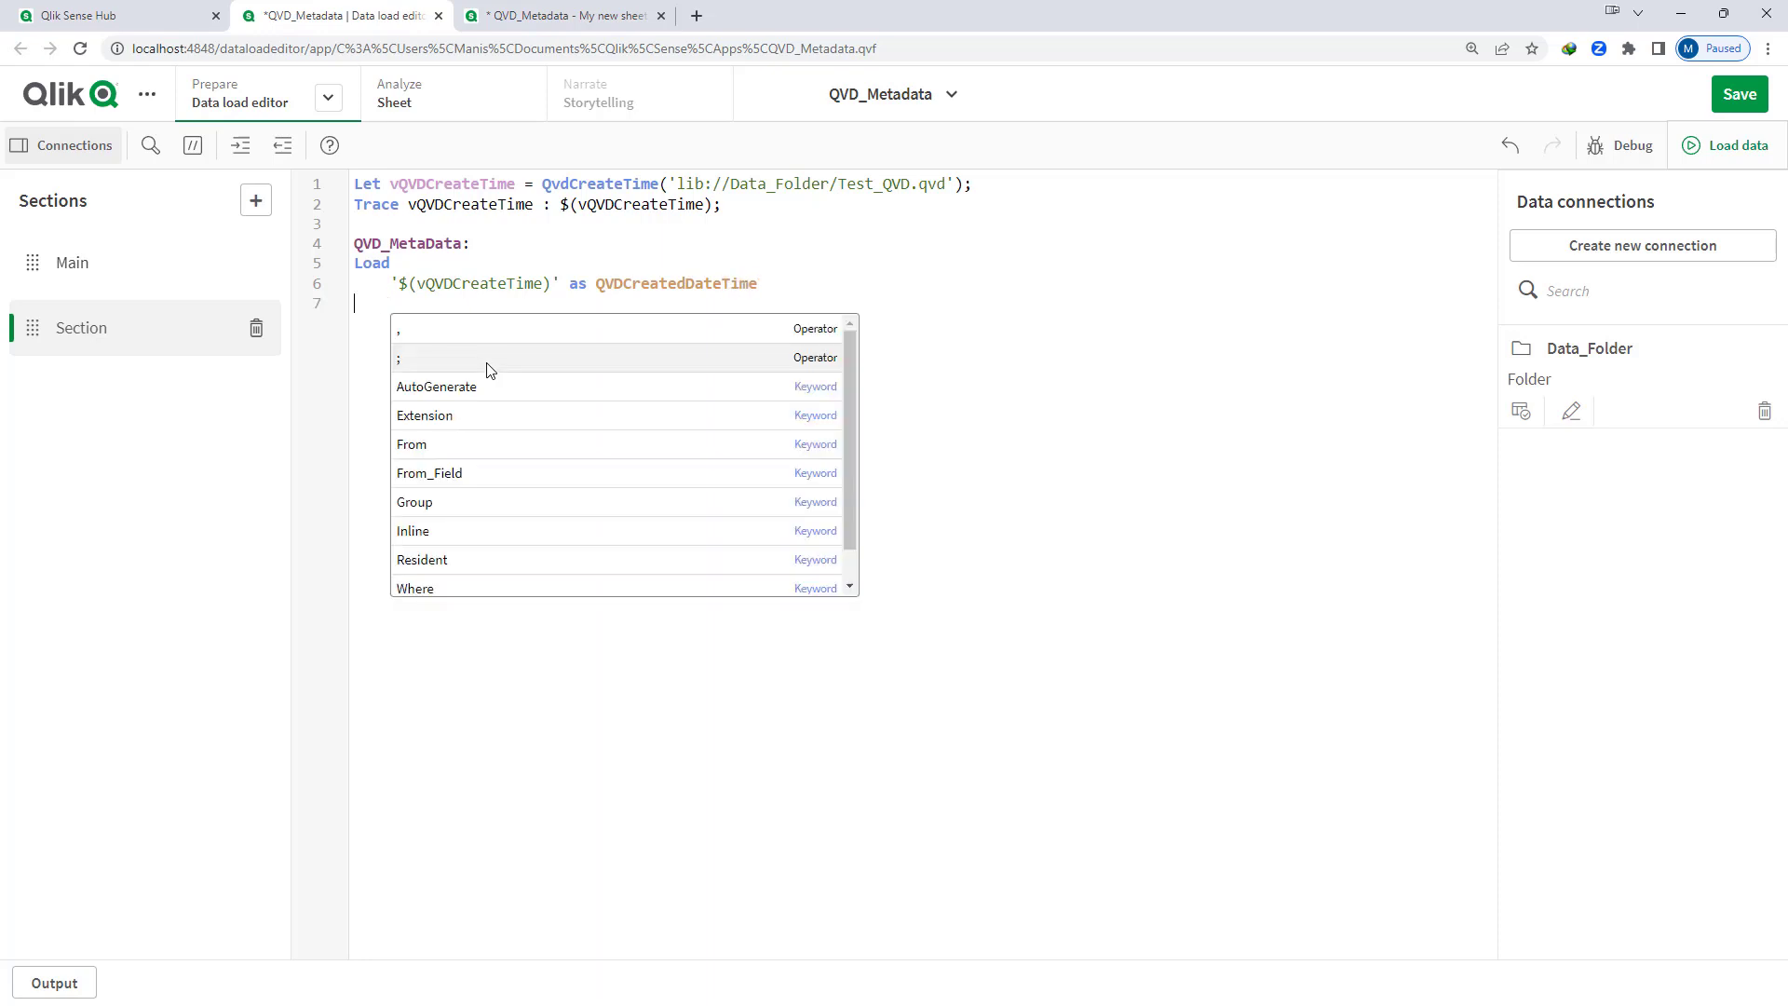
{"action": "type", "text": "Au"}
{"action": "key", "text": "Return"}
{"action": "type", "text": "1;"}
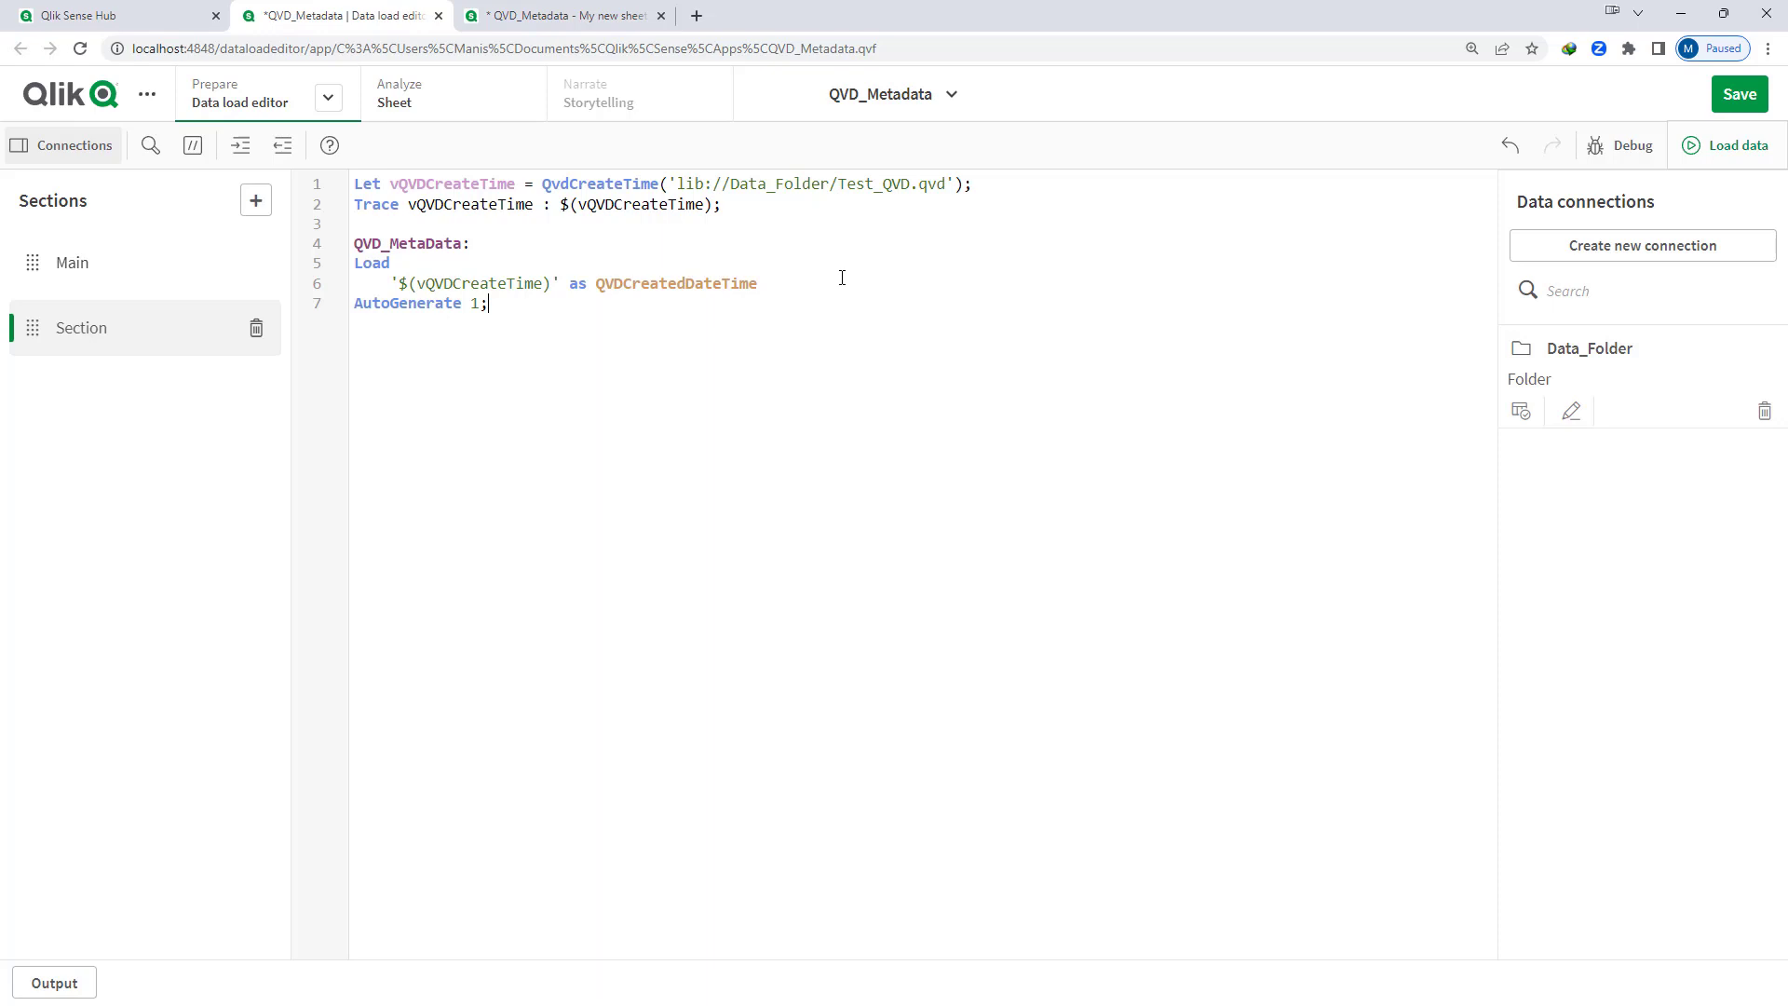
Reload, then place a Table chart at the top-left of My new sheet (2)
{"action": "left_click", "coordinate": [1729, 146]}
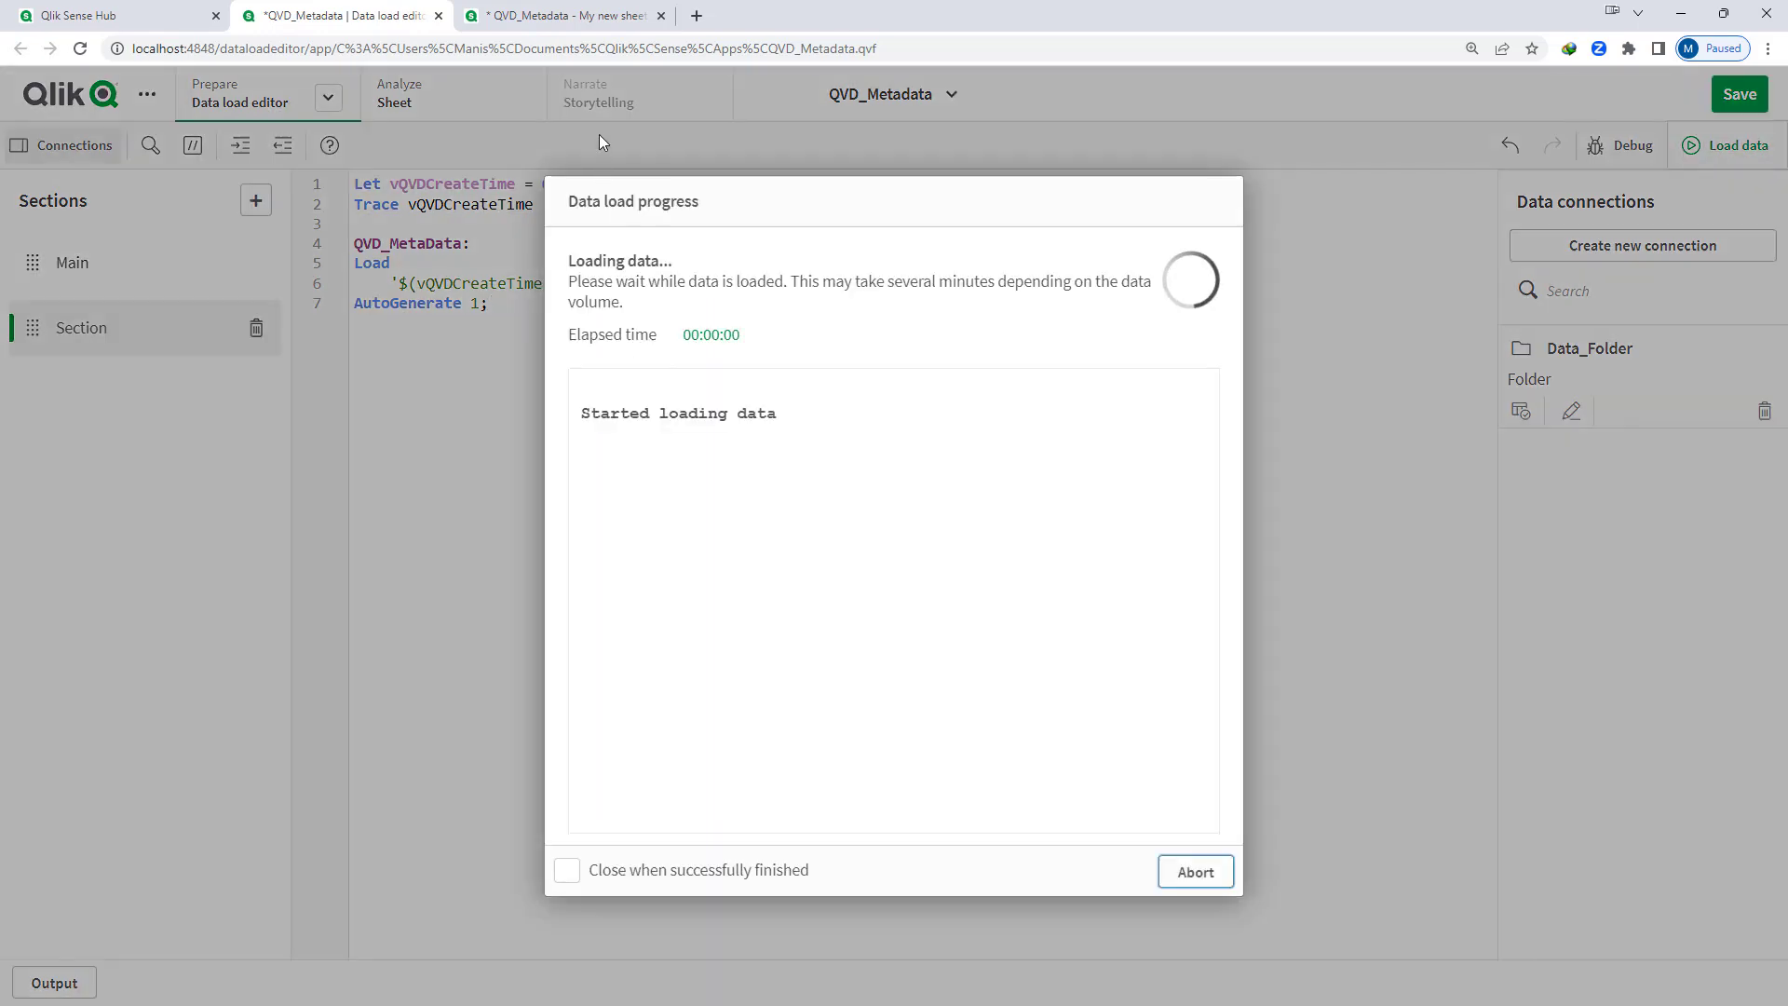
{"action": "left_click", "coordinate": [559, 14]}
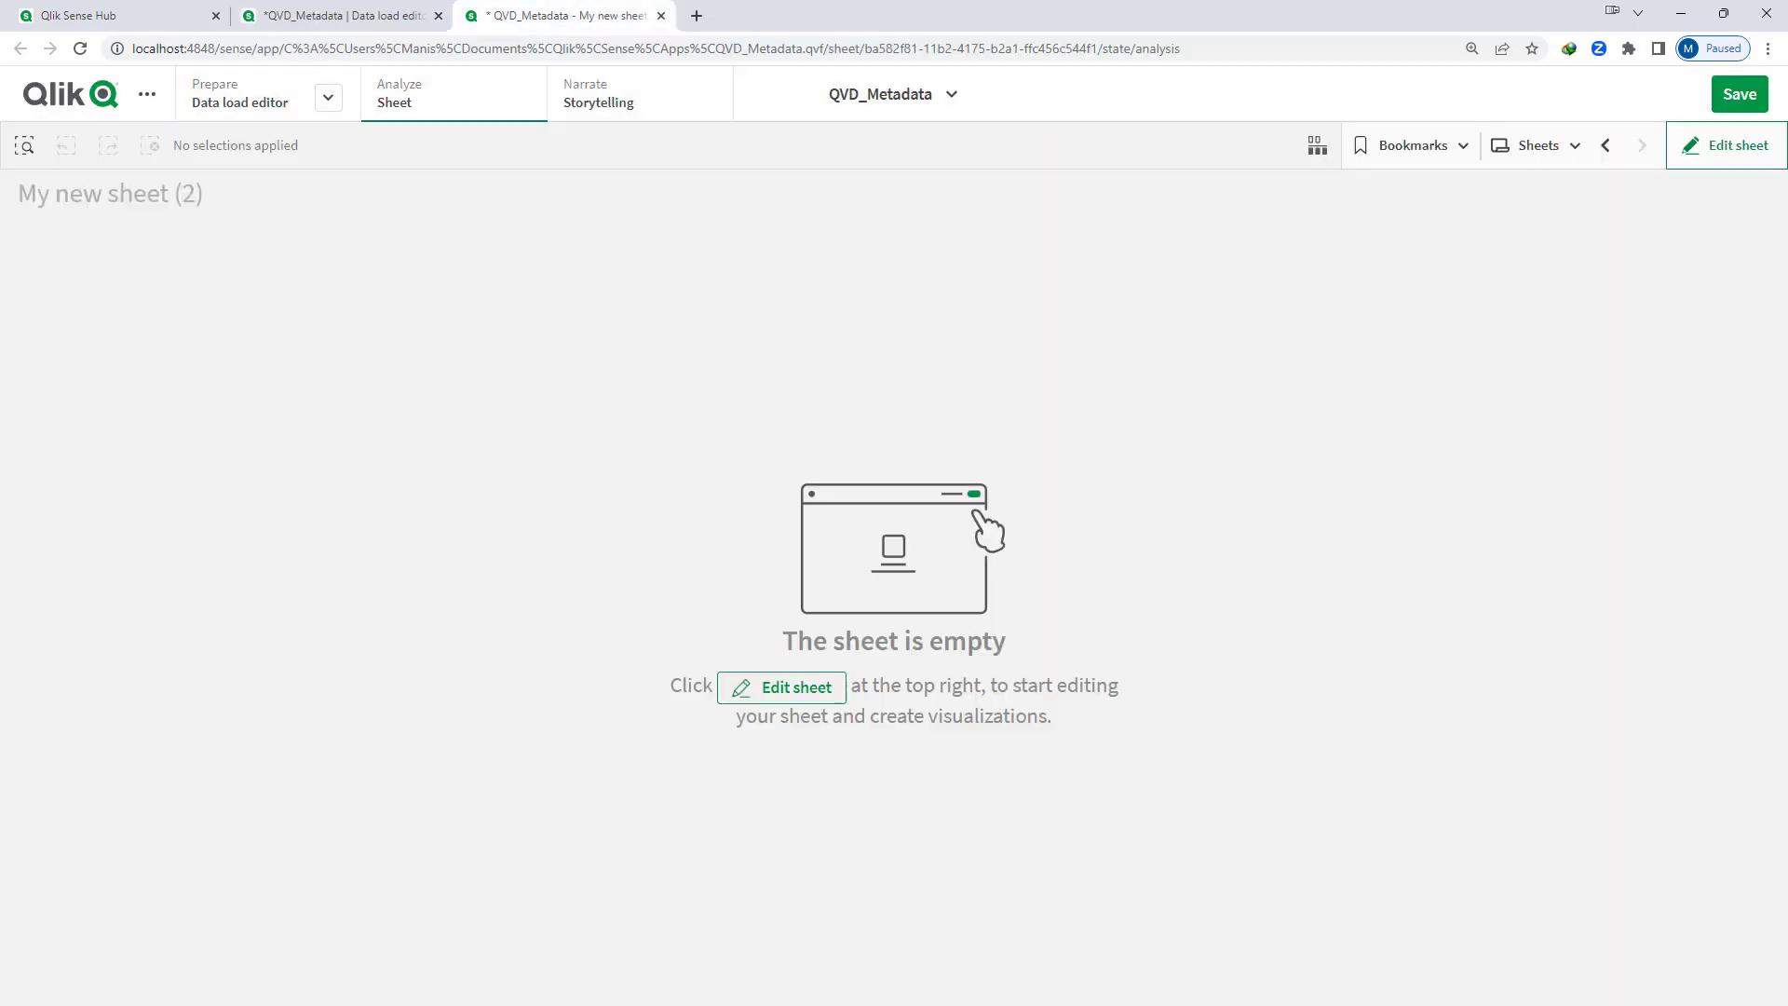
{"action": "left_click", "coordinate": [1723, 146]}
{"action": "left_click", "coordinate": [62, 363]}
{"action": "left_click_drag", "start_coordinate": [198, 809], "coordinate": [521, 373]}
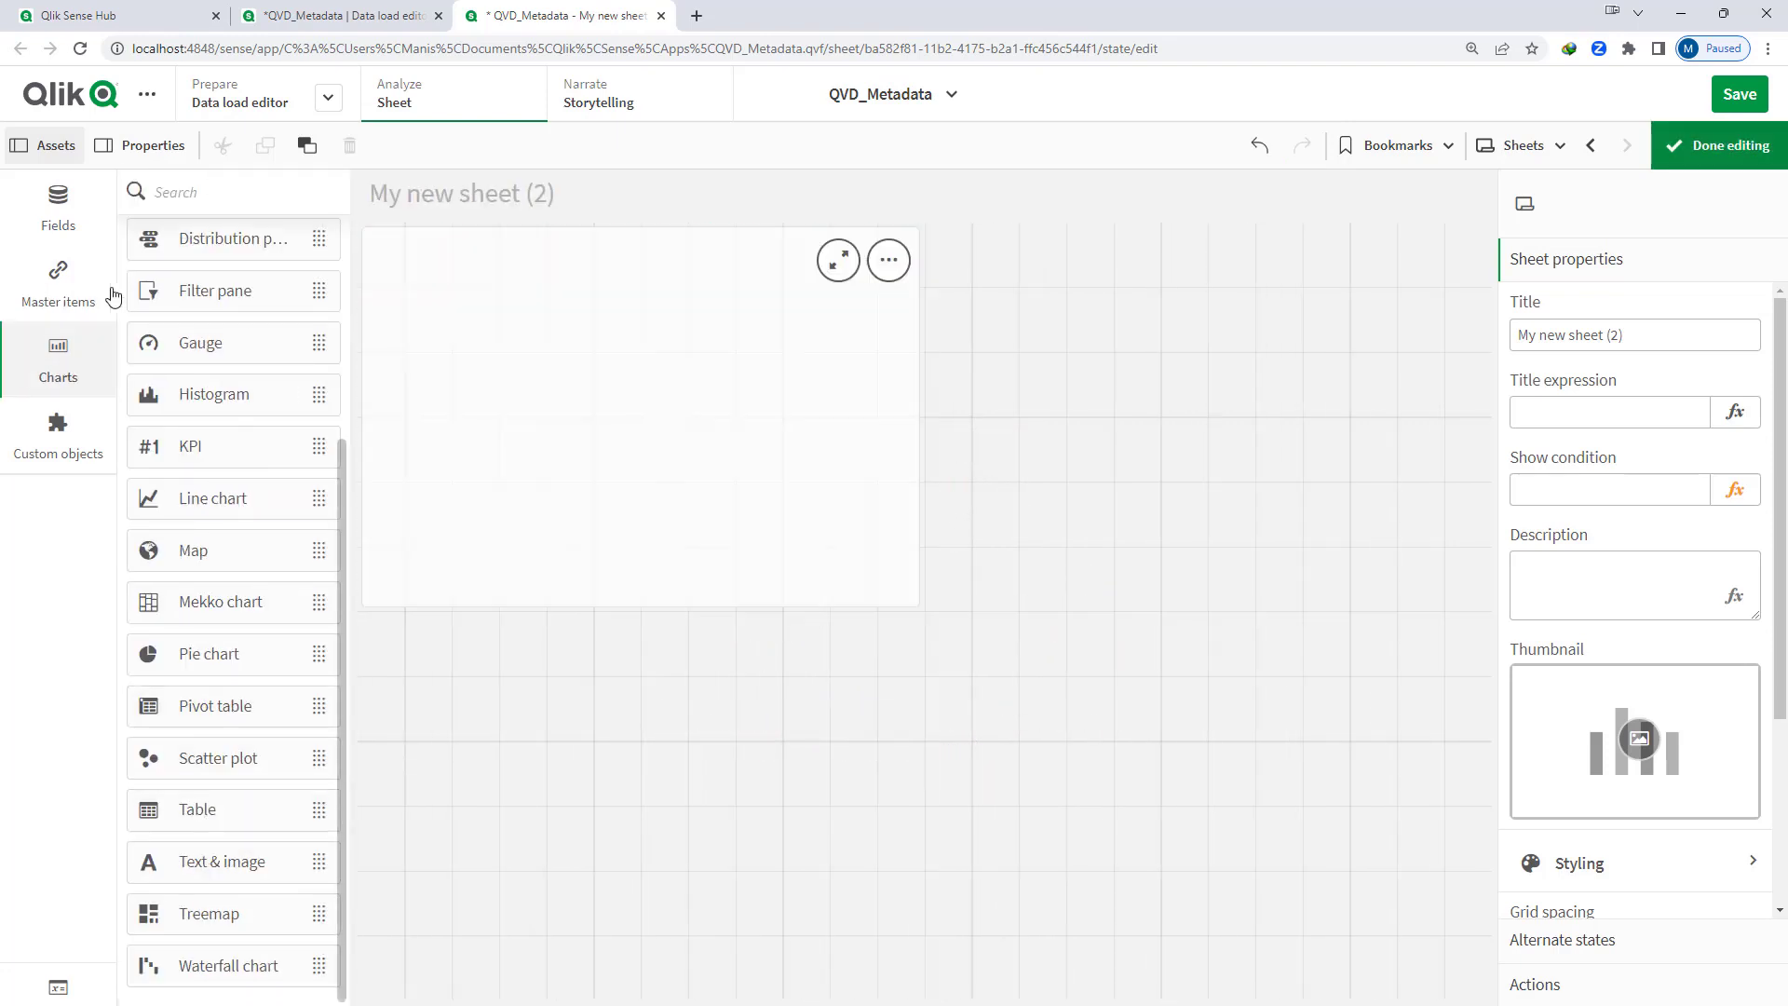
{"action": "left_click", "coordinate": [58, 200]}
{"action": "left_click_drag", "start_coordinate": [229, 250], "coordinate": [582, 400]}
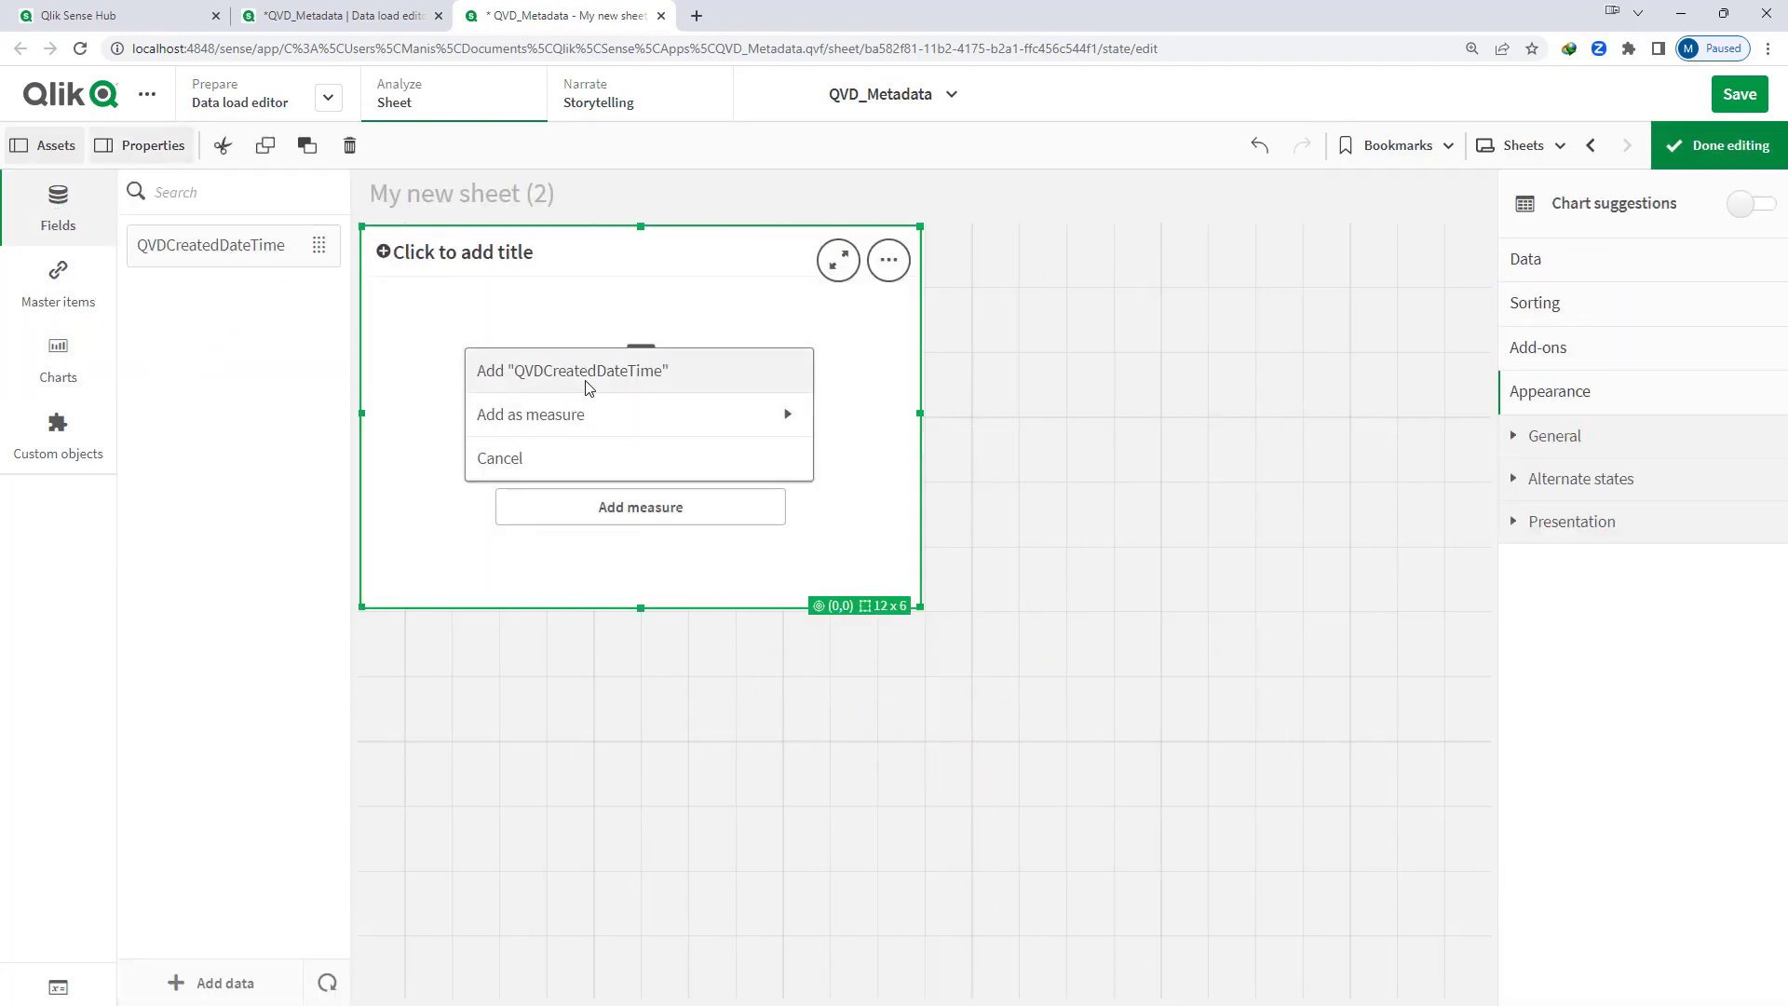
{"action": "left_click", "coordinate": [577, 368]}
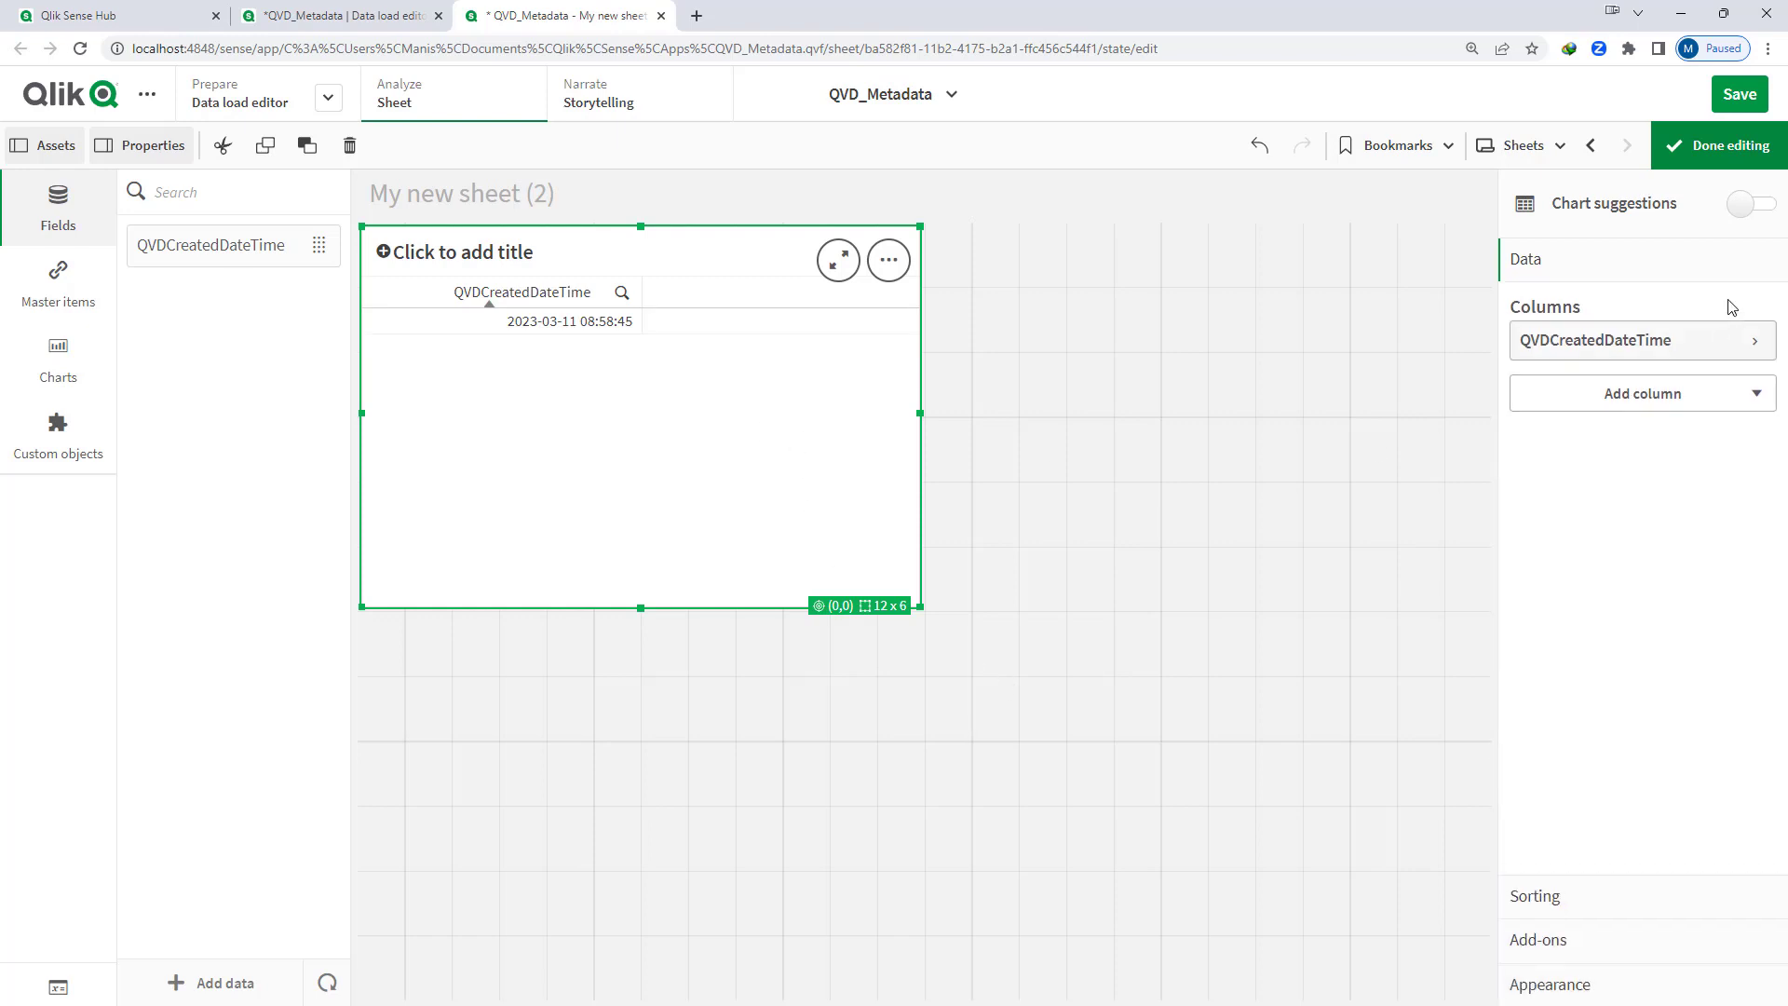
{"action": "left_click", "coordinate": [1713, 158]}
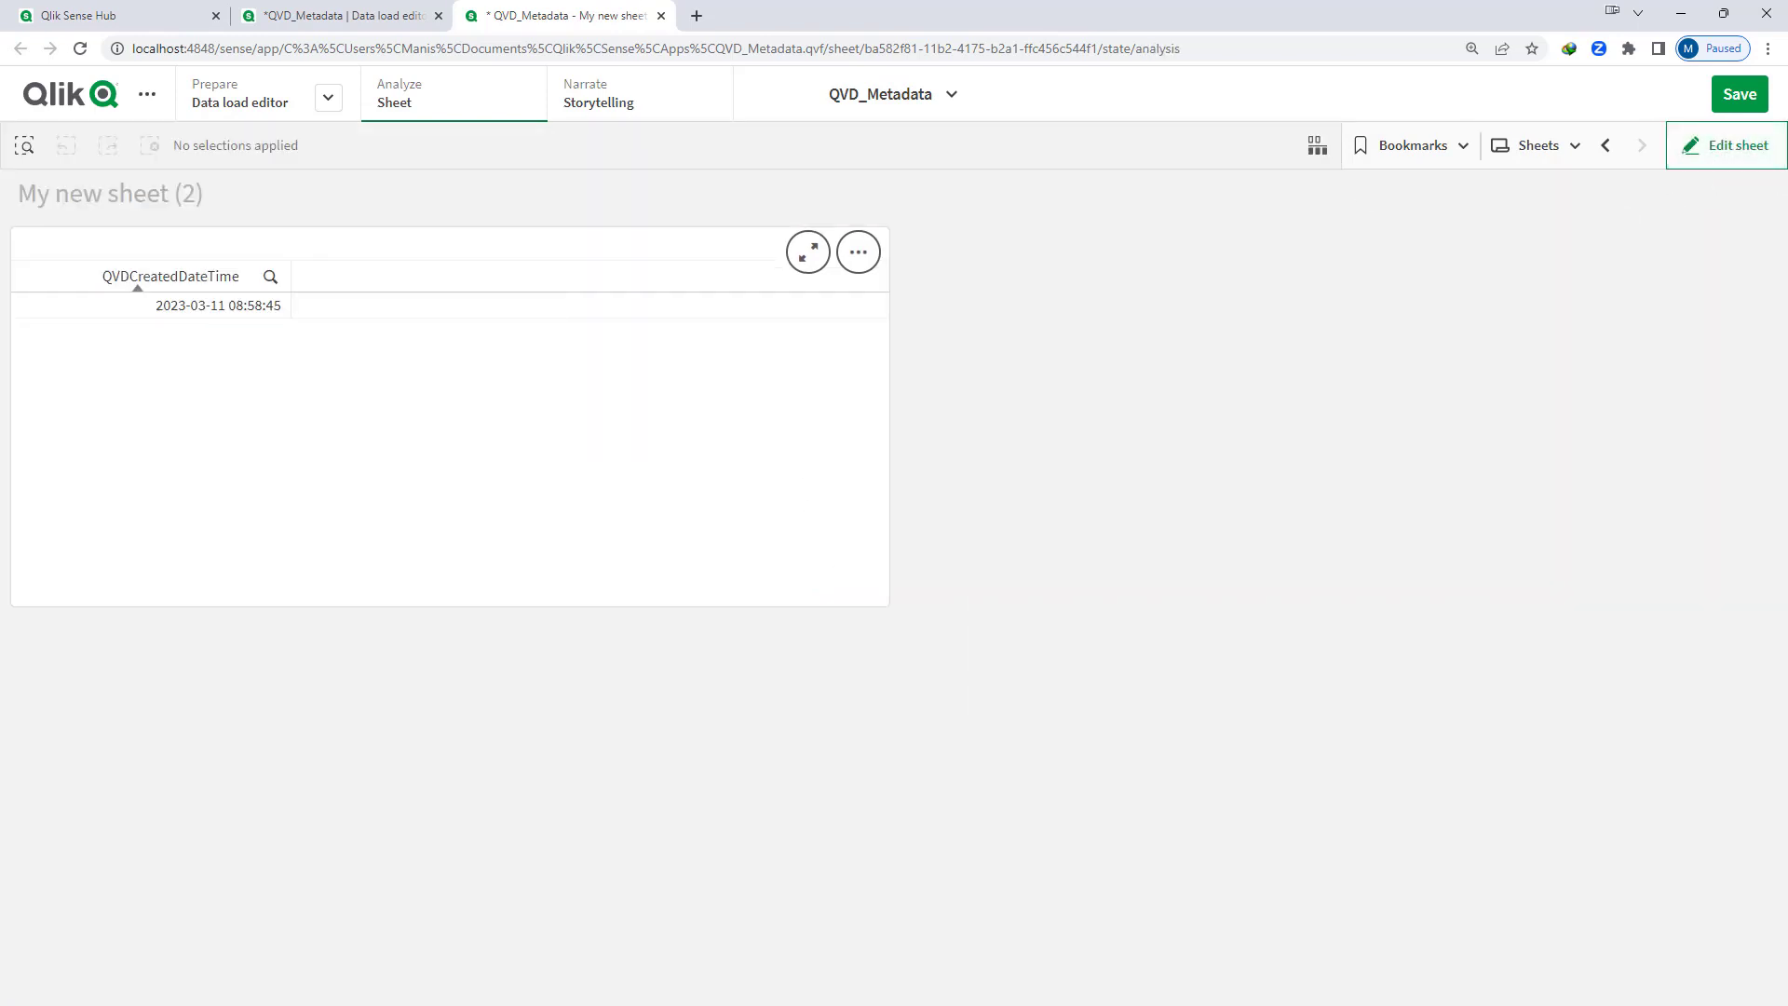
{"action": "left_click", "coordinate": [373, 15]}
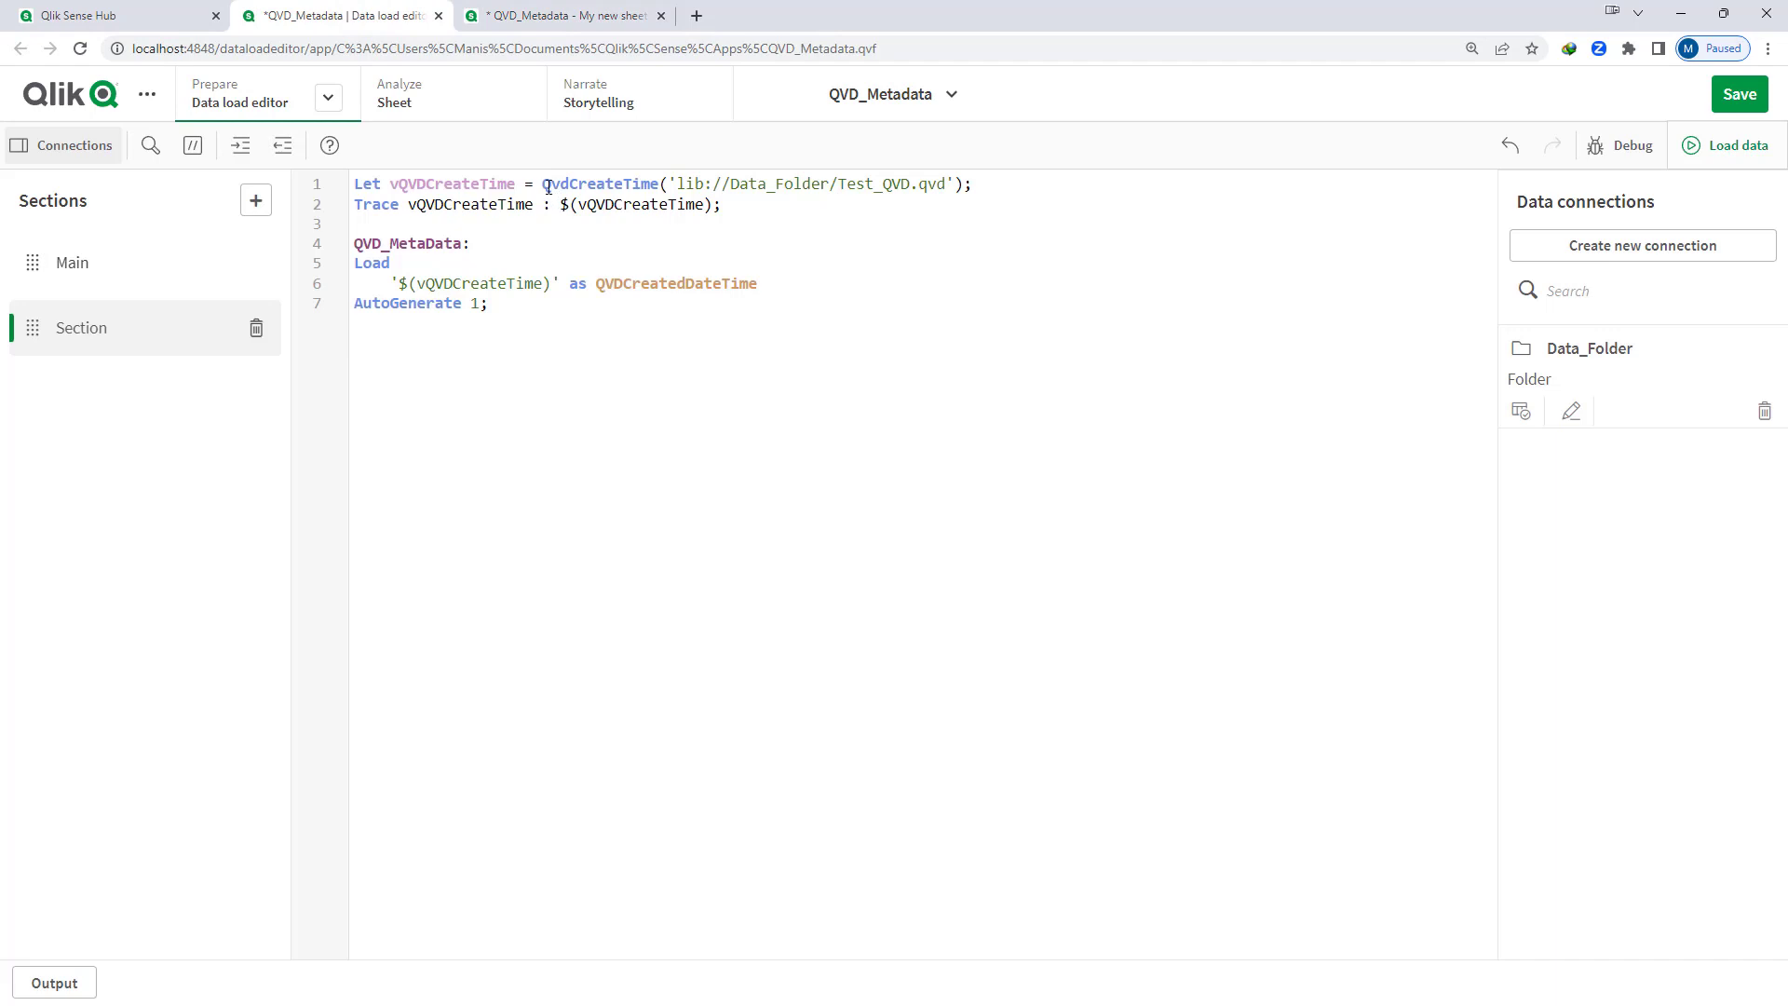
Swap '$(vQVDCreateTime)' for QvdCreateTime('lib://Data_Folder/Test_QVD.qvd'), delete the Let and Trace lines, and reload
{"action": "left_click_drag", "start_coordinate": [544, 186], "coordinate": [964, 186]}
{"action": "key", "text": "ctrl+c"}
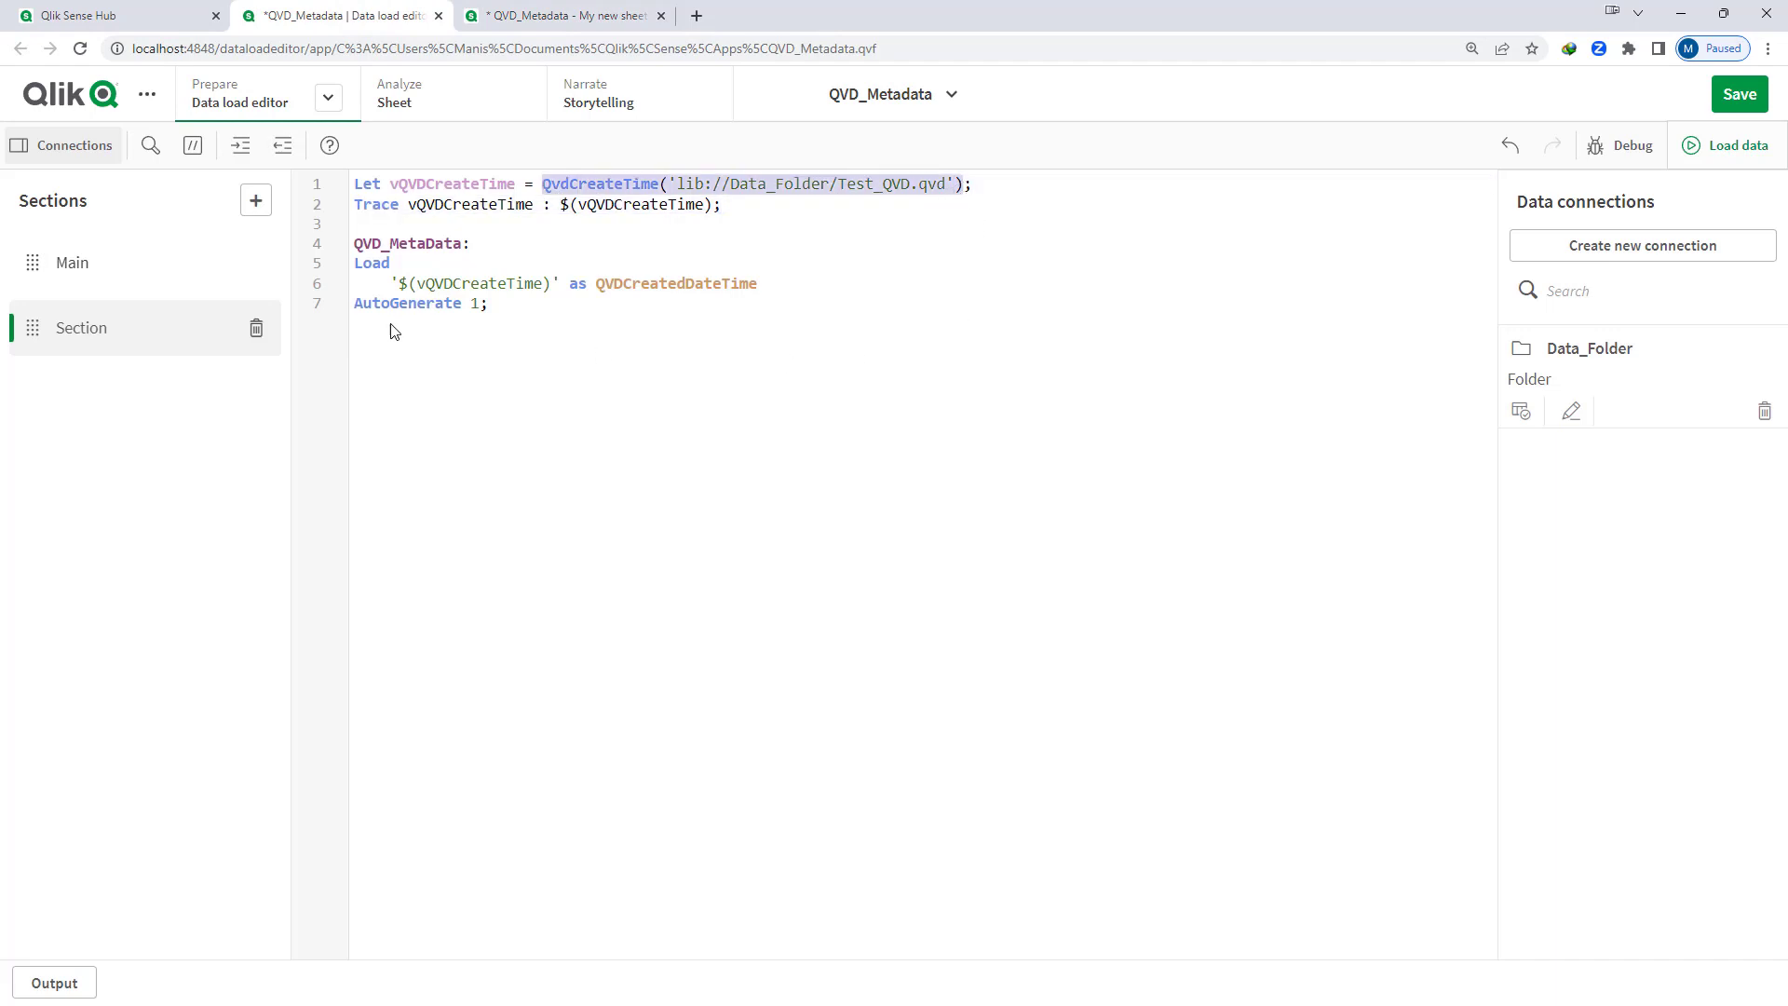
{"action": "left_click_drag", "start_coordinate": [391, 283], "coordinate": [565, 276]}
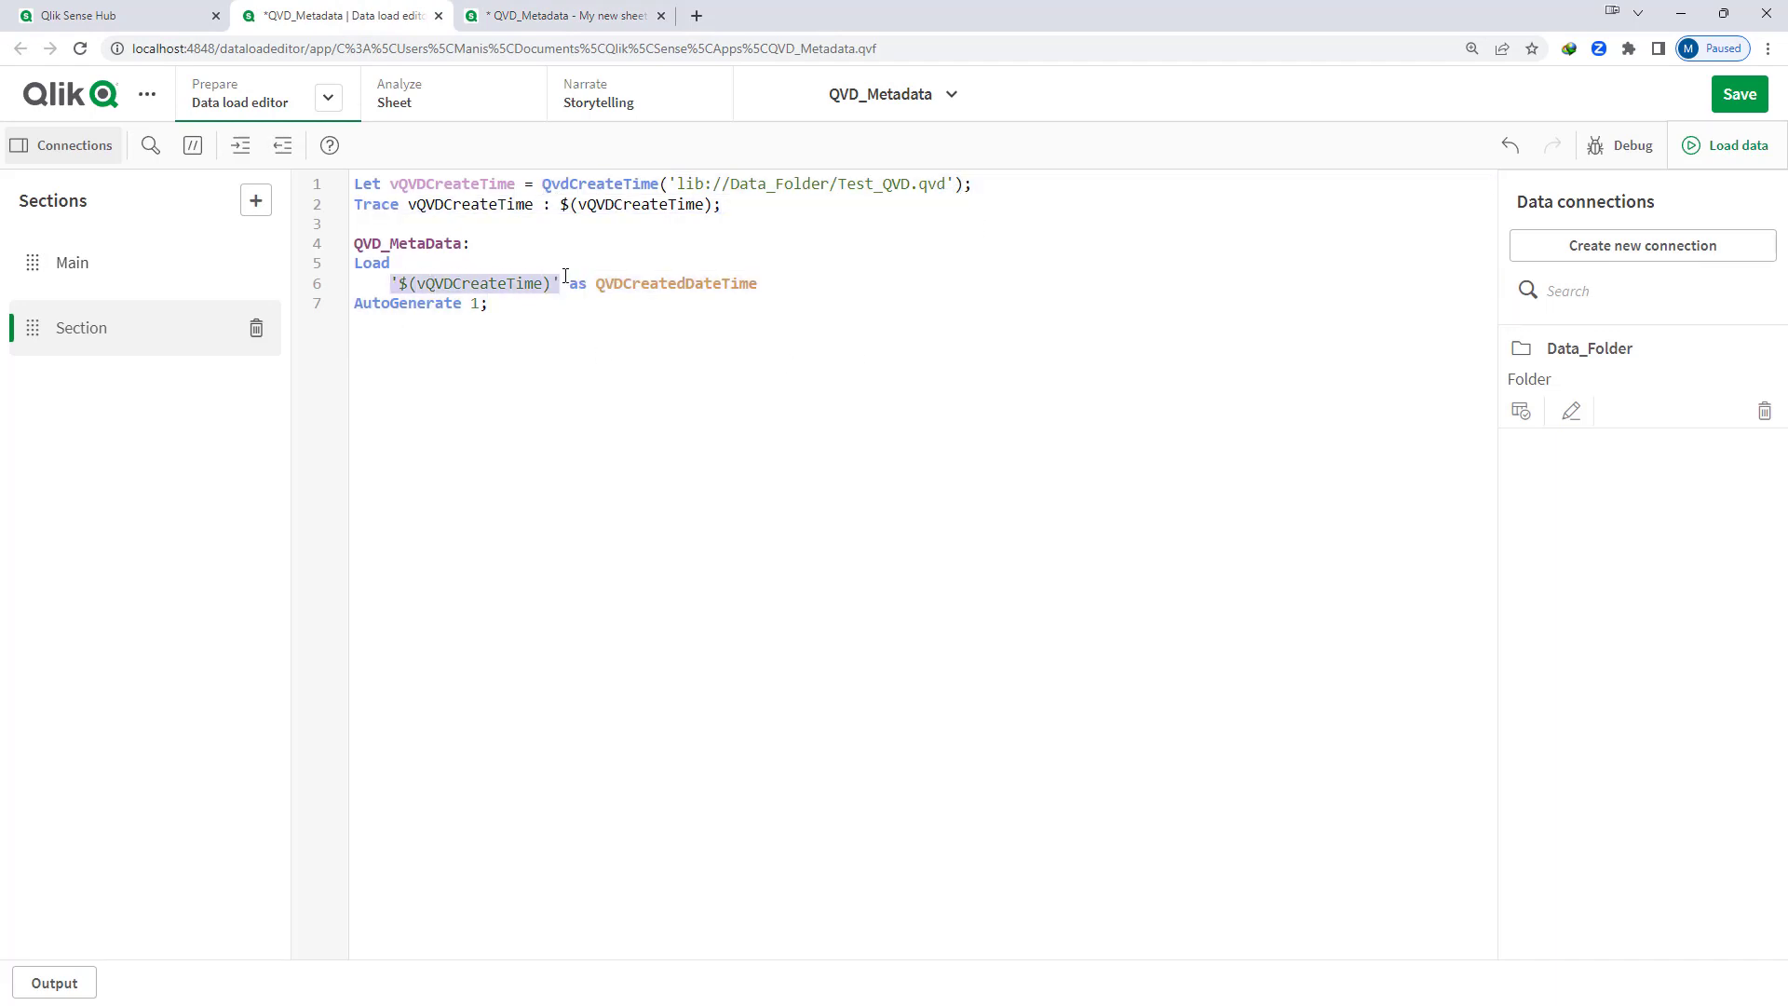
{"action": "key", "text": "ctrl+v"}
{"action": "key", "text": "shift+ctrl+Home"}
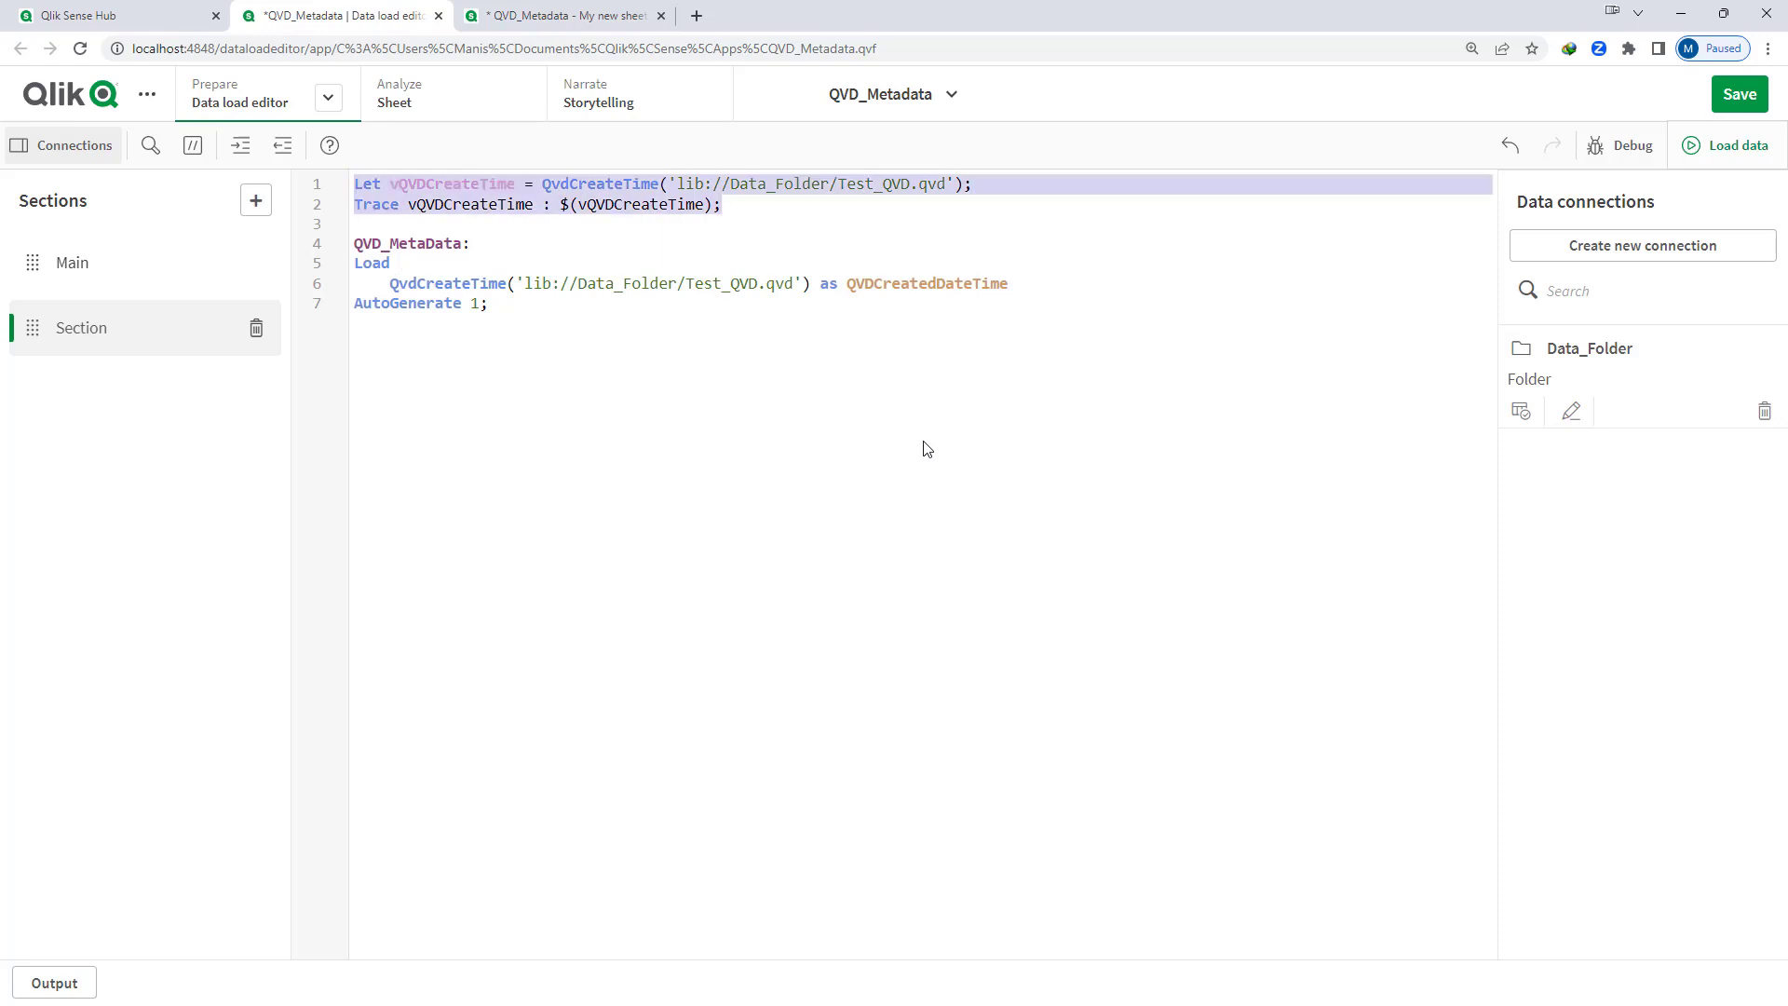
{"action": "key", "text": "Delete"}
{"action": "key", "text": "Delete"}
{"action": "key", "text": "Delete"}
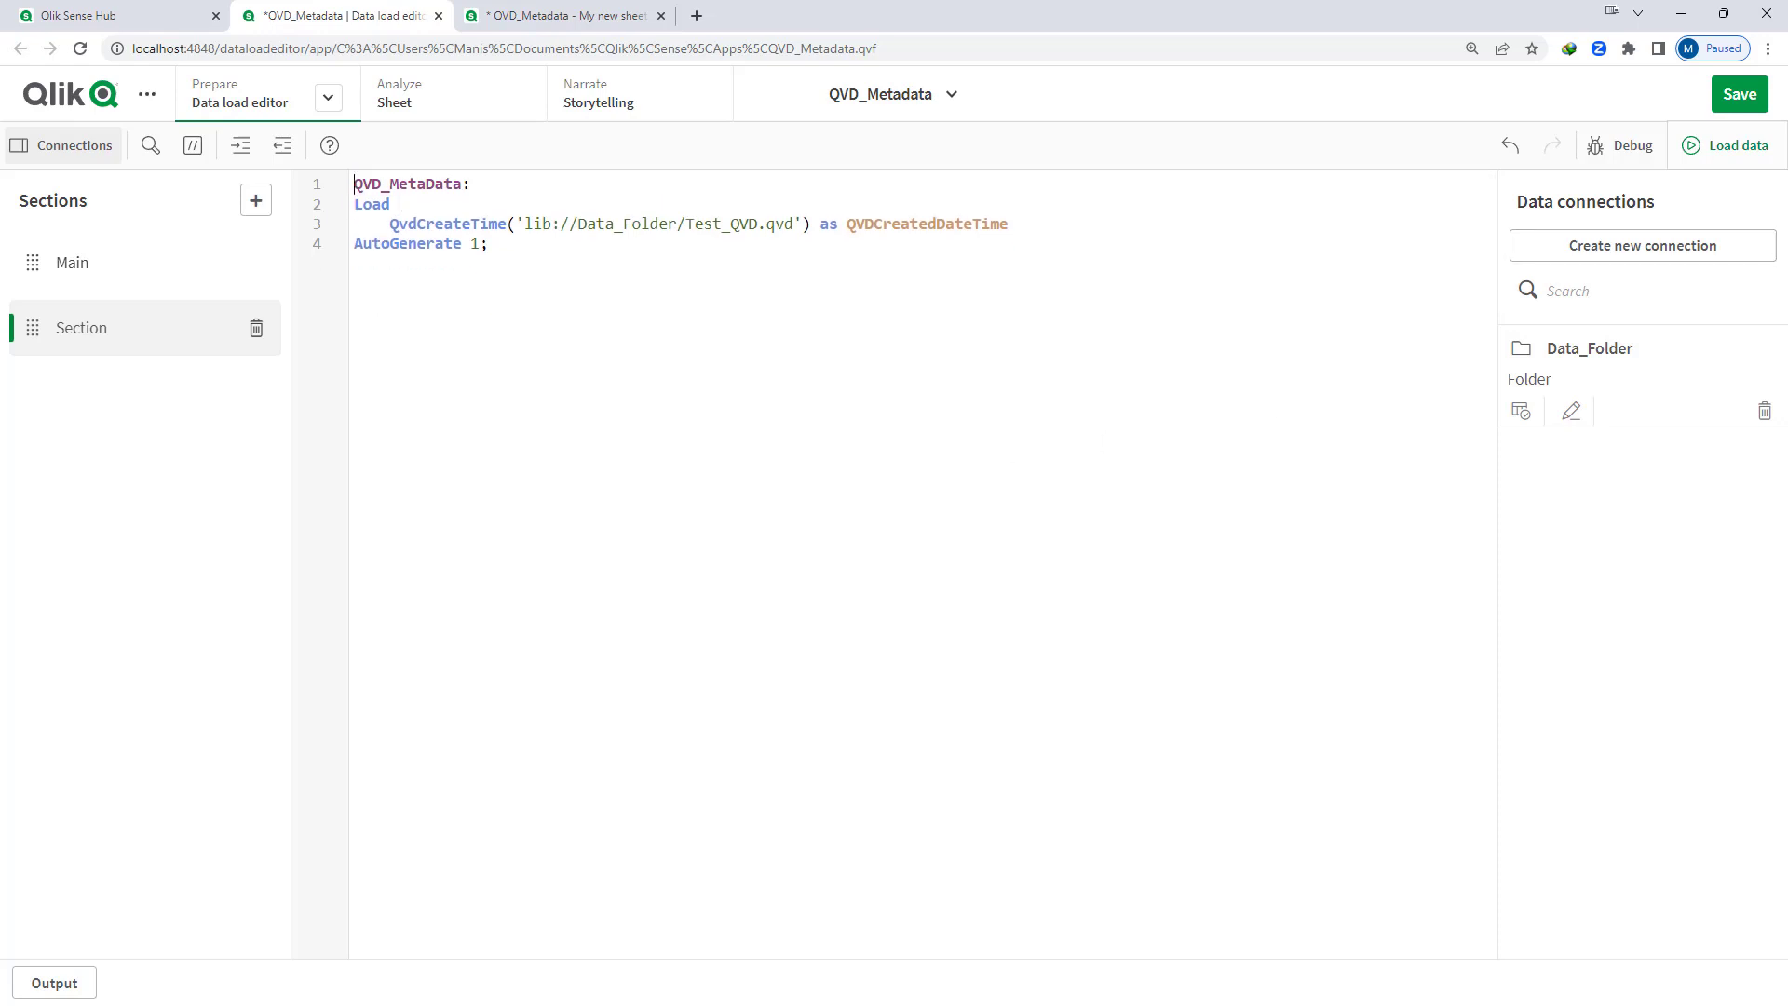
{"action": "left_click", "coordinate": [1730, 149]}
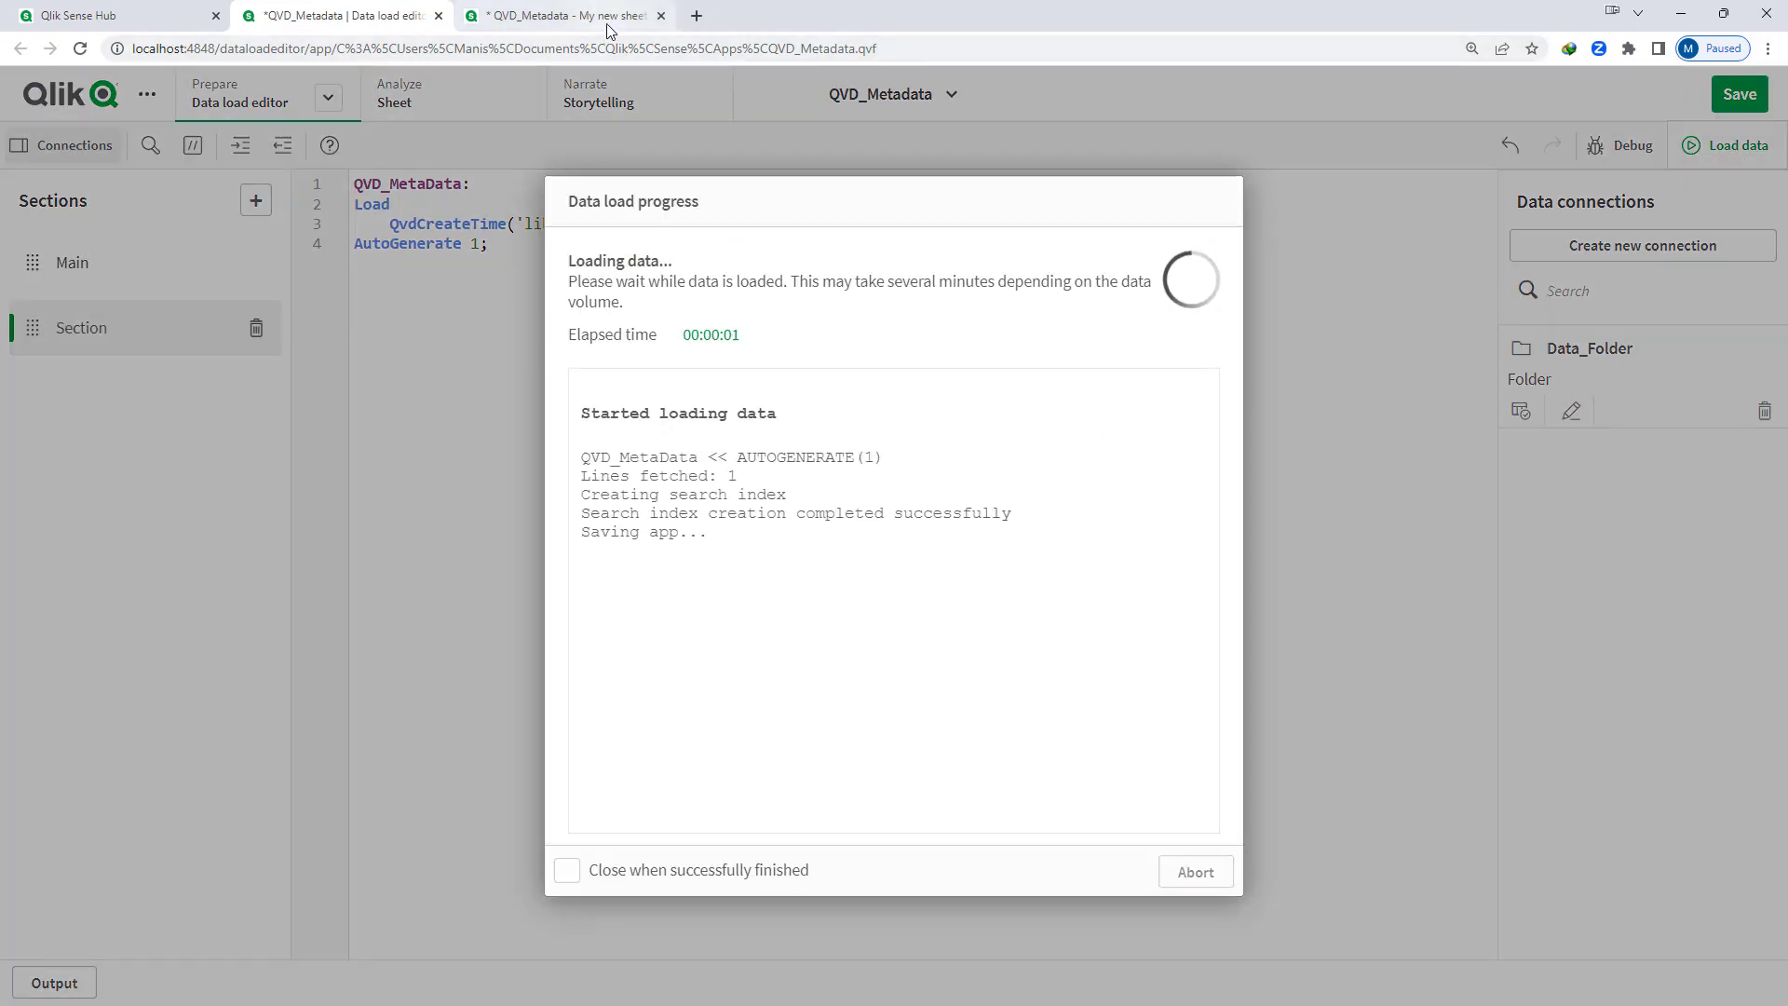
{"action": "left_click", "coordinate": [609, 20]}
Add SubField('lib://Data_Folder/Test_QVD.qvd', '/', -1) as QVDName on line 3 and reload
{"action": "key", "text": "ctrl+shift+Tab"}
{"action": "type", "text": "Sub"}
{"action": "key", "text": "Return"}
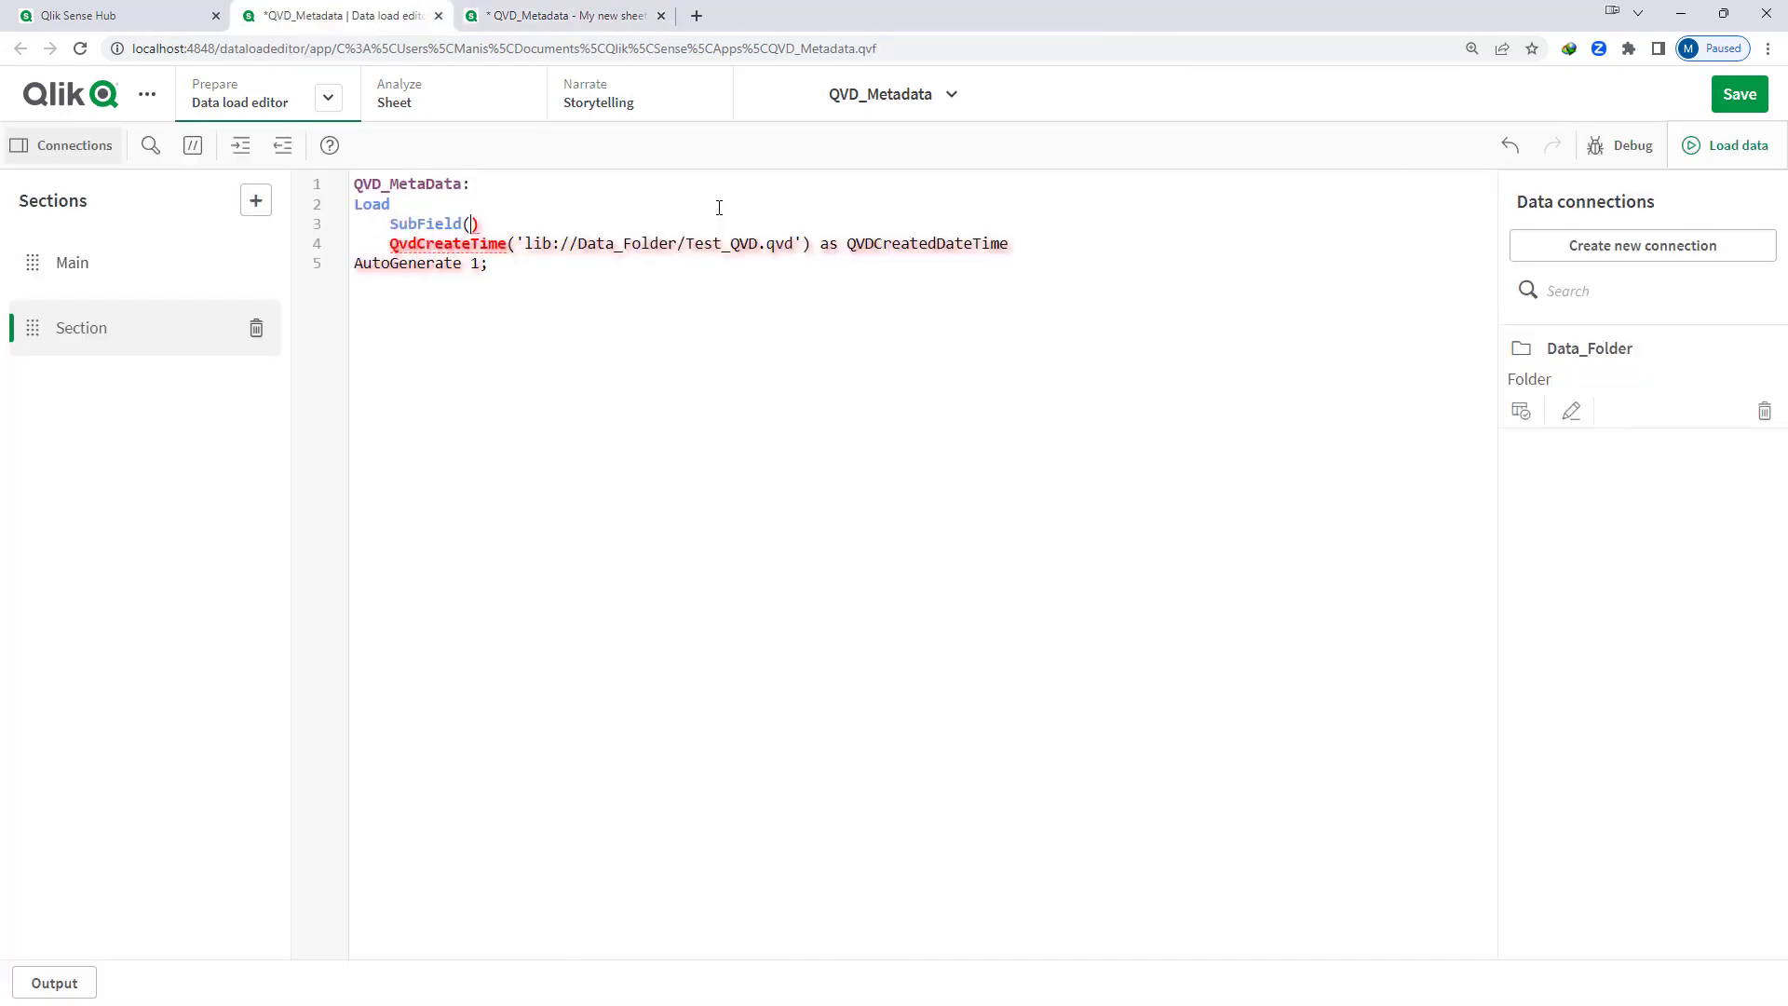
{"action": "type", "text": "lib://Data_Folder/Test_QVD.qvd"}
{"action": "type", "text": "'"}
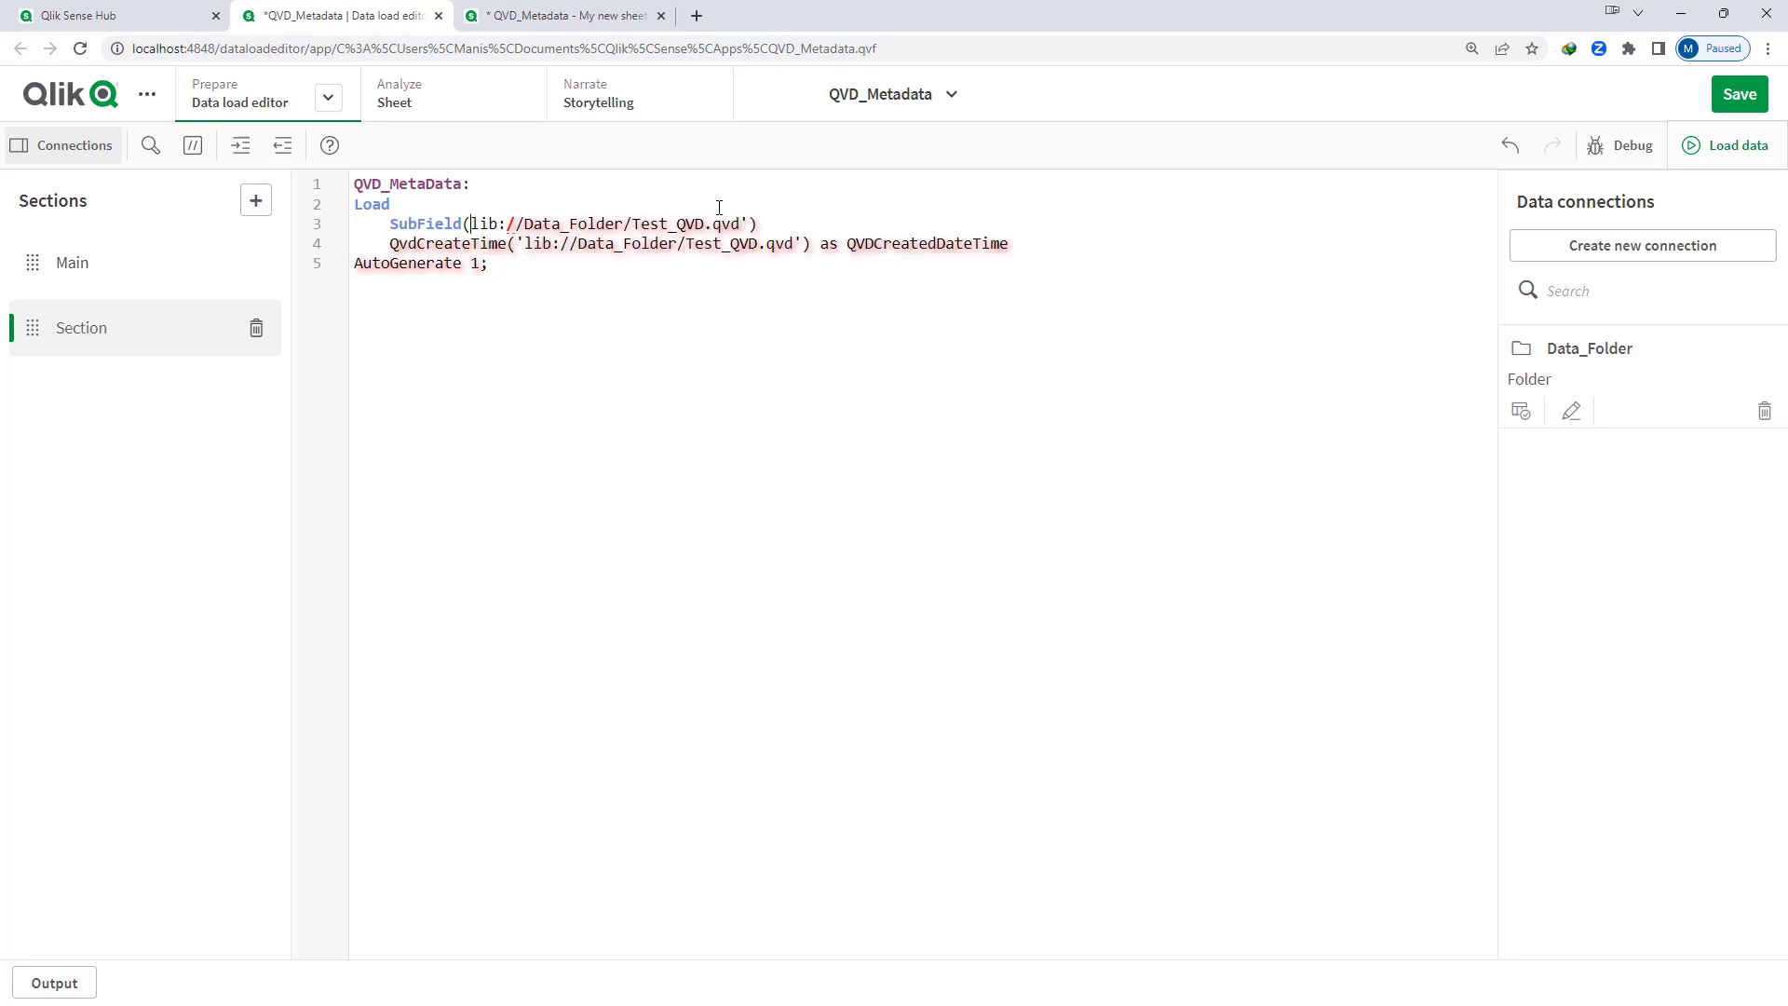
{"action": "type", "text": "'"}
{"action": "type", "text": ", "}
{"action": "type", "text": "'"}
{"action": "type", "text": "/'"}
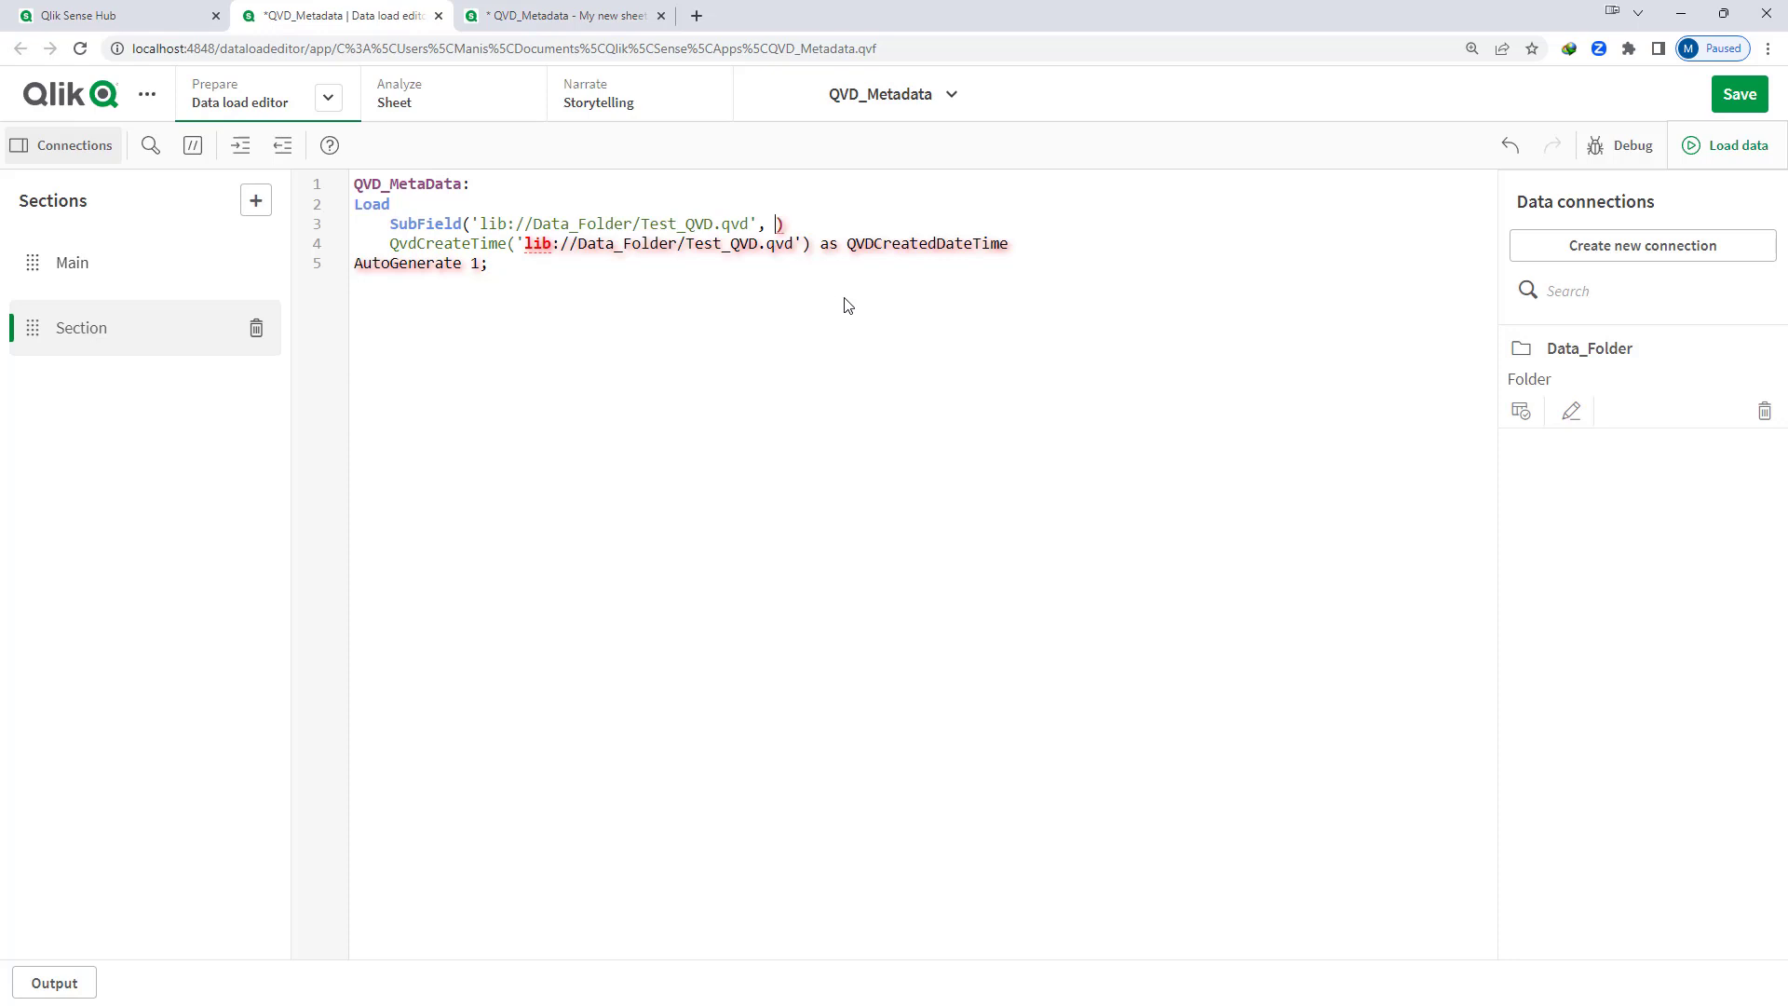
{"action": "type", "text": ", -1)"}
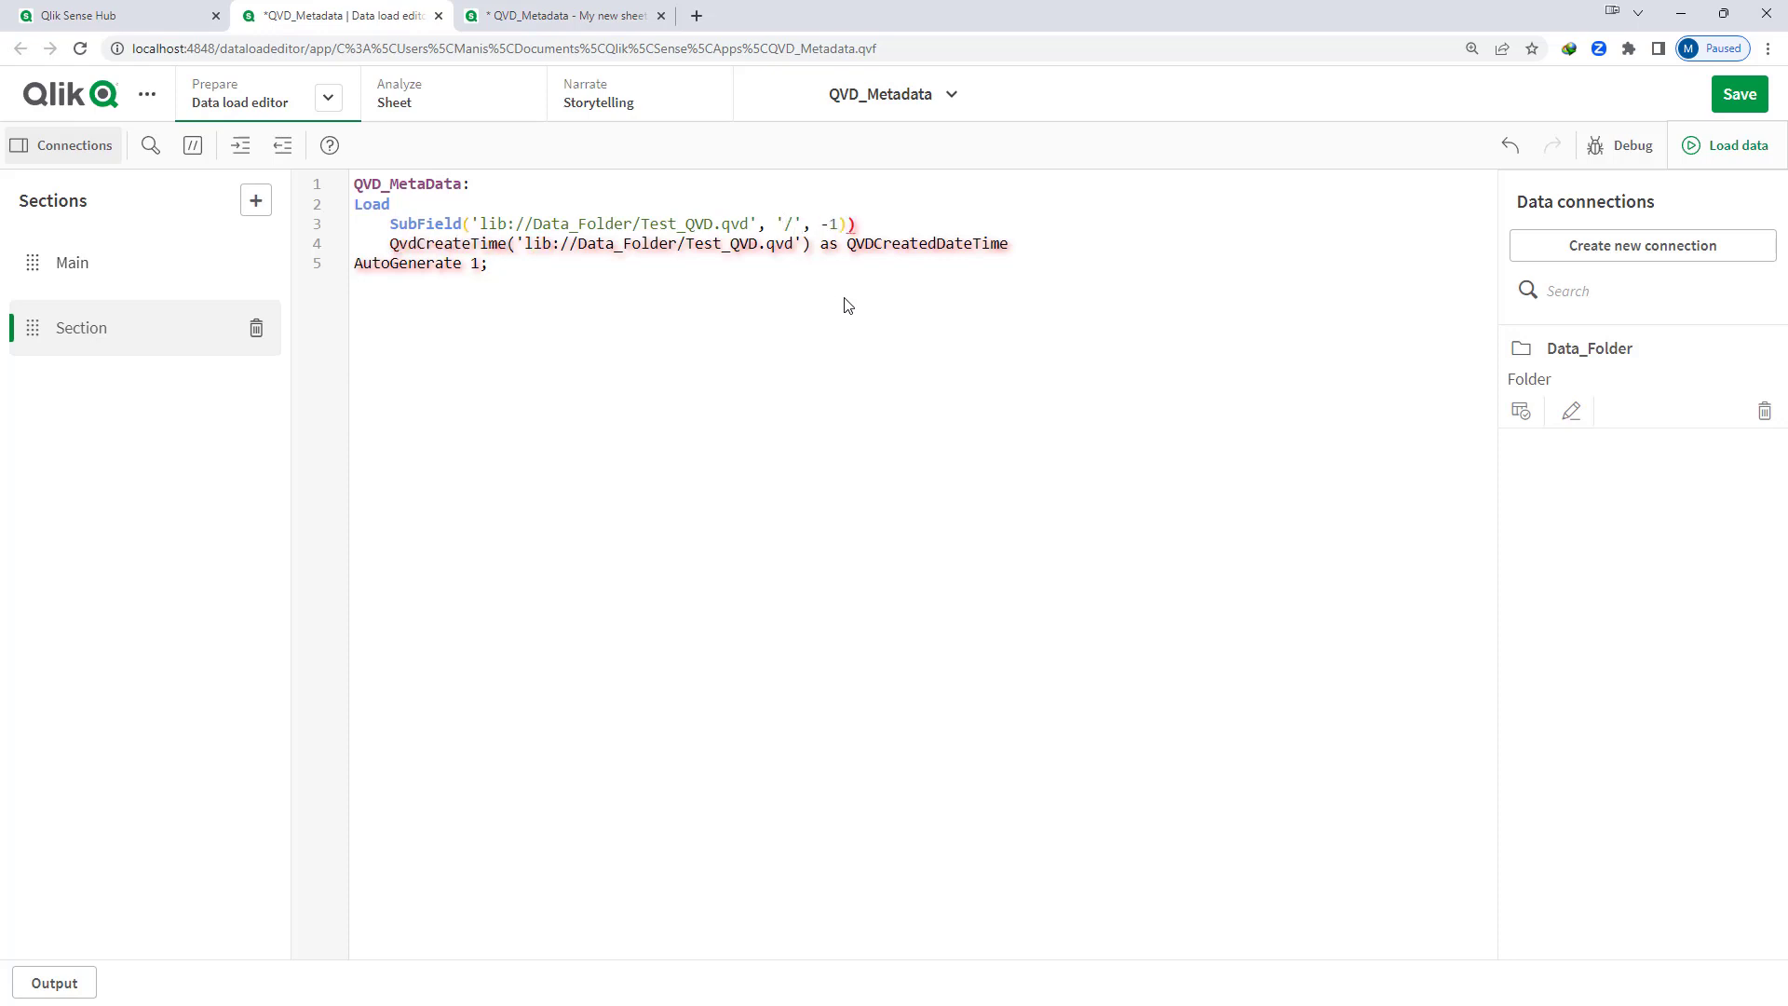
{"action": "key", "text": "Delete"}
{"action": "key", "text": "Tab"}
{"action": "key", "text": "Tab"}
{"action": "key", "text": "Up"}
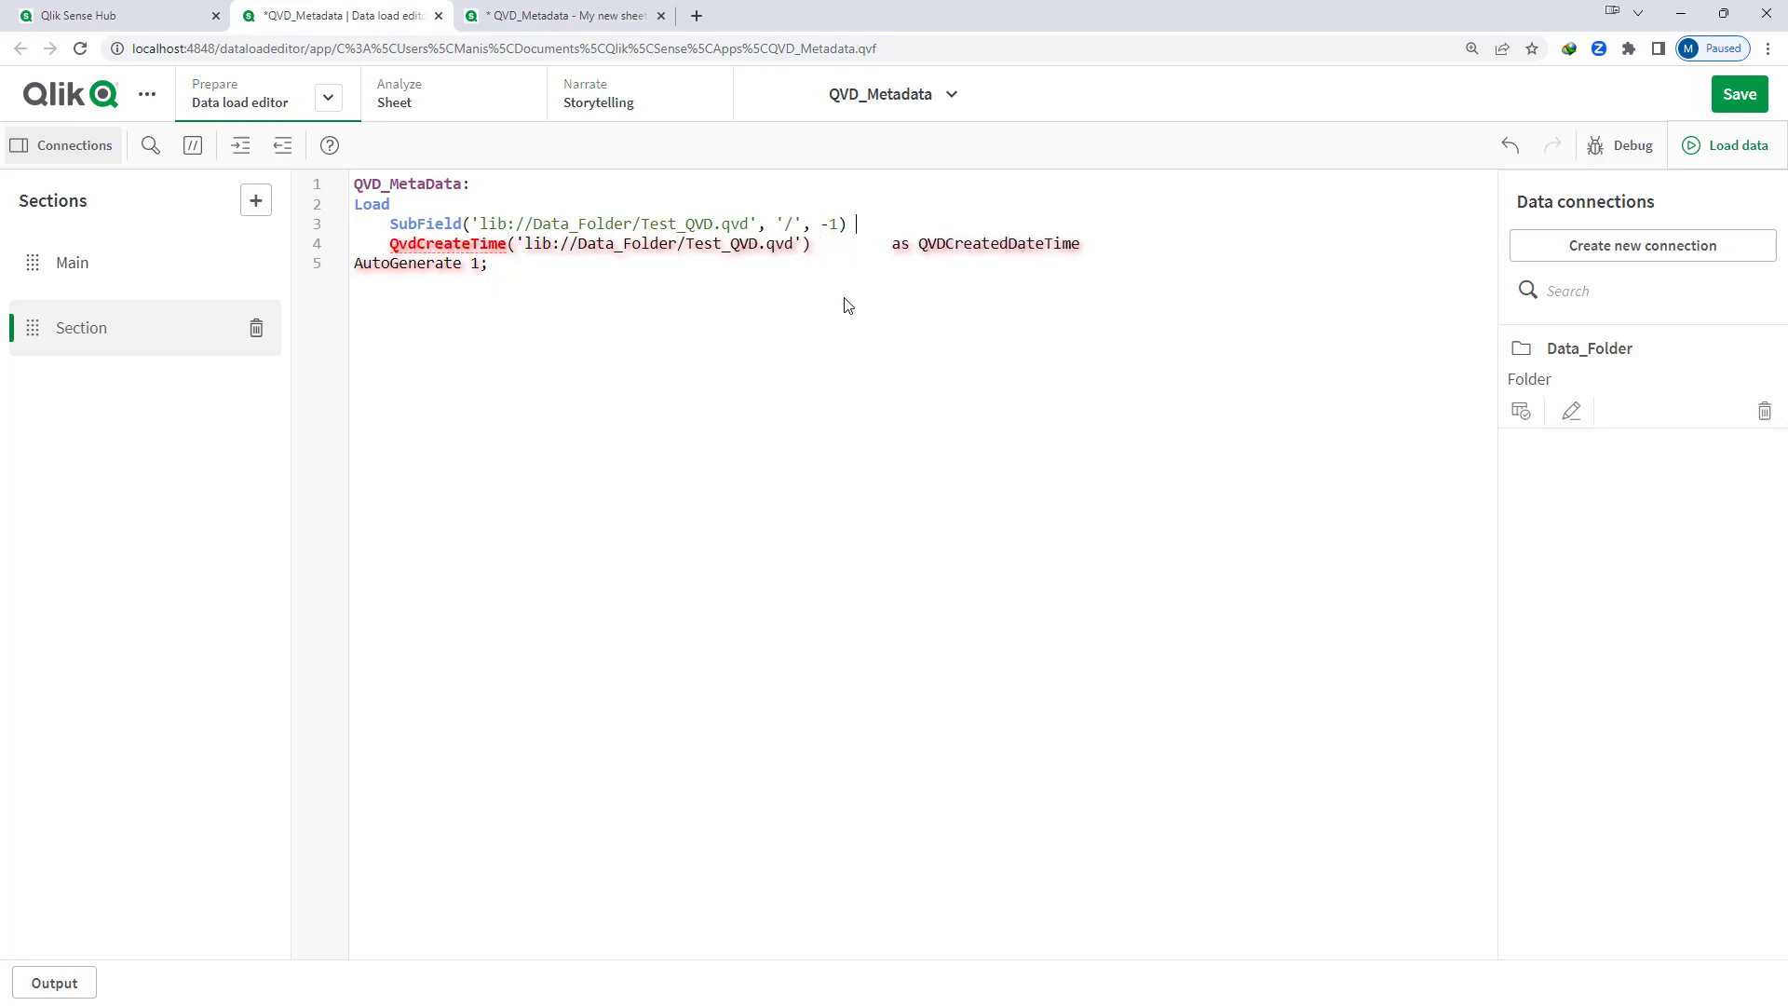
{"action": "type", "text": "as "}
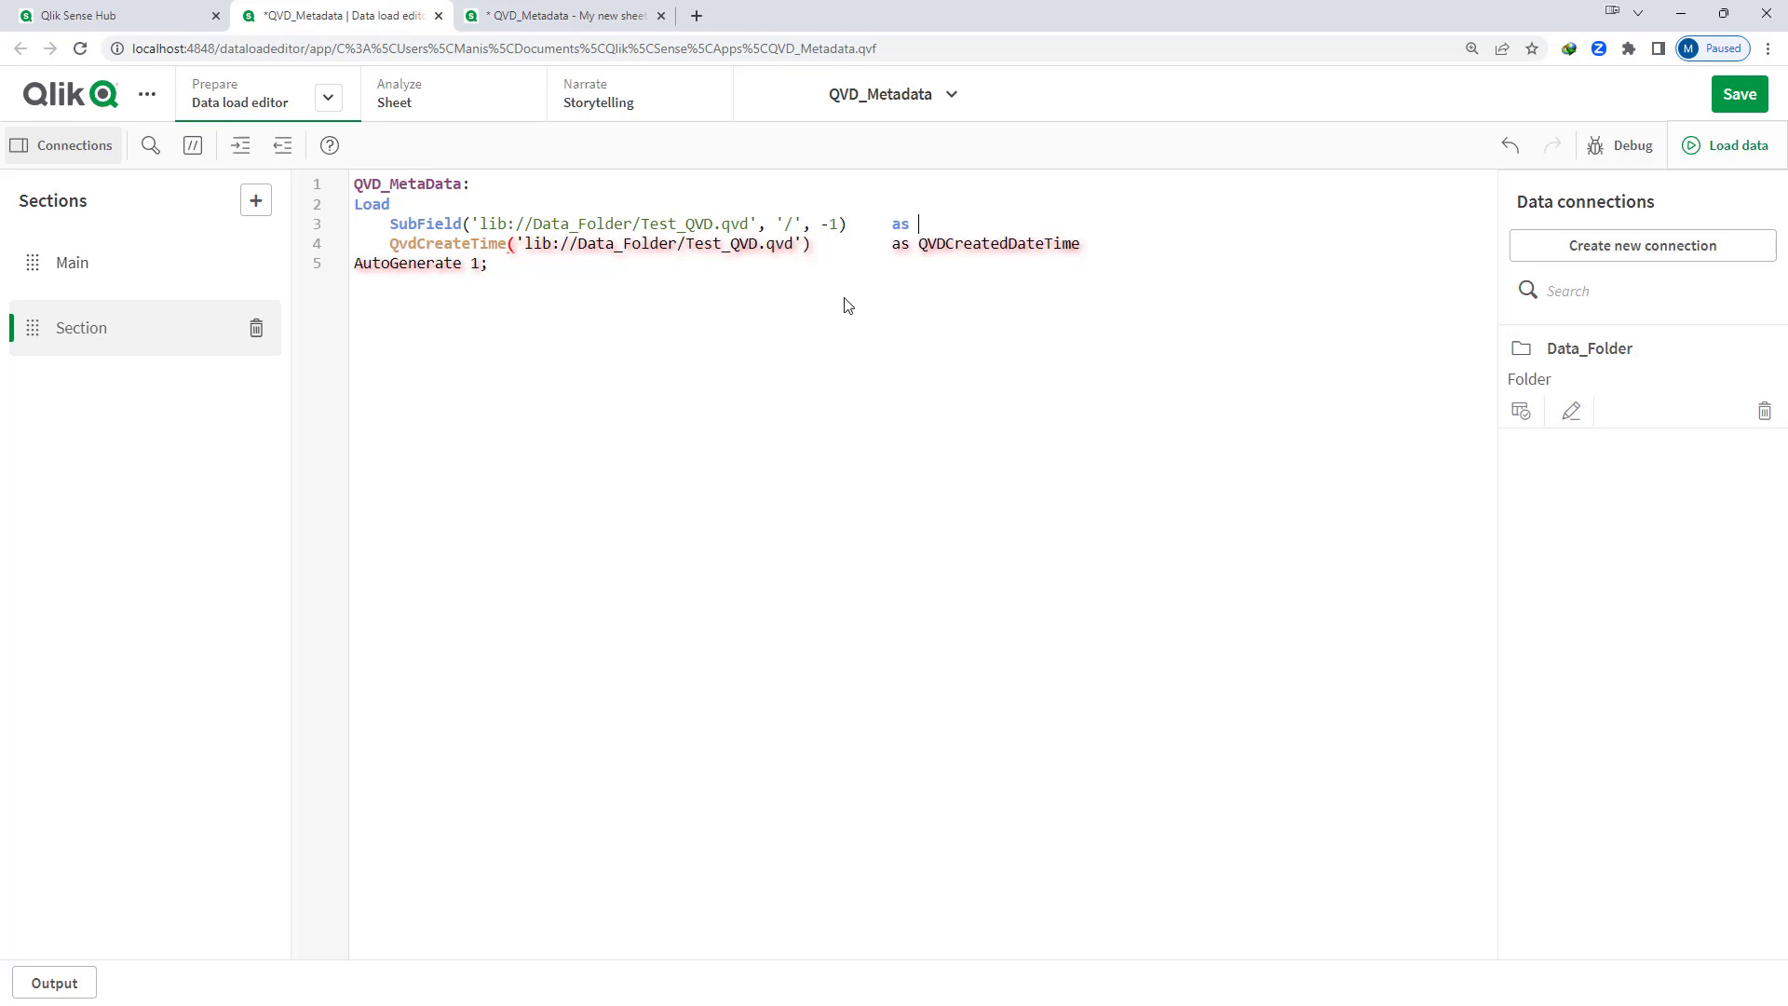
{"action": "type", "text": "QVDName"}
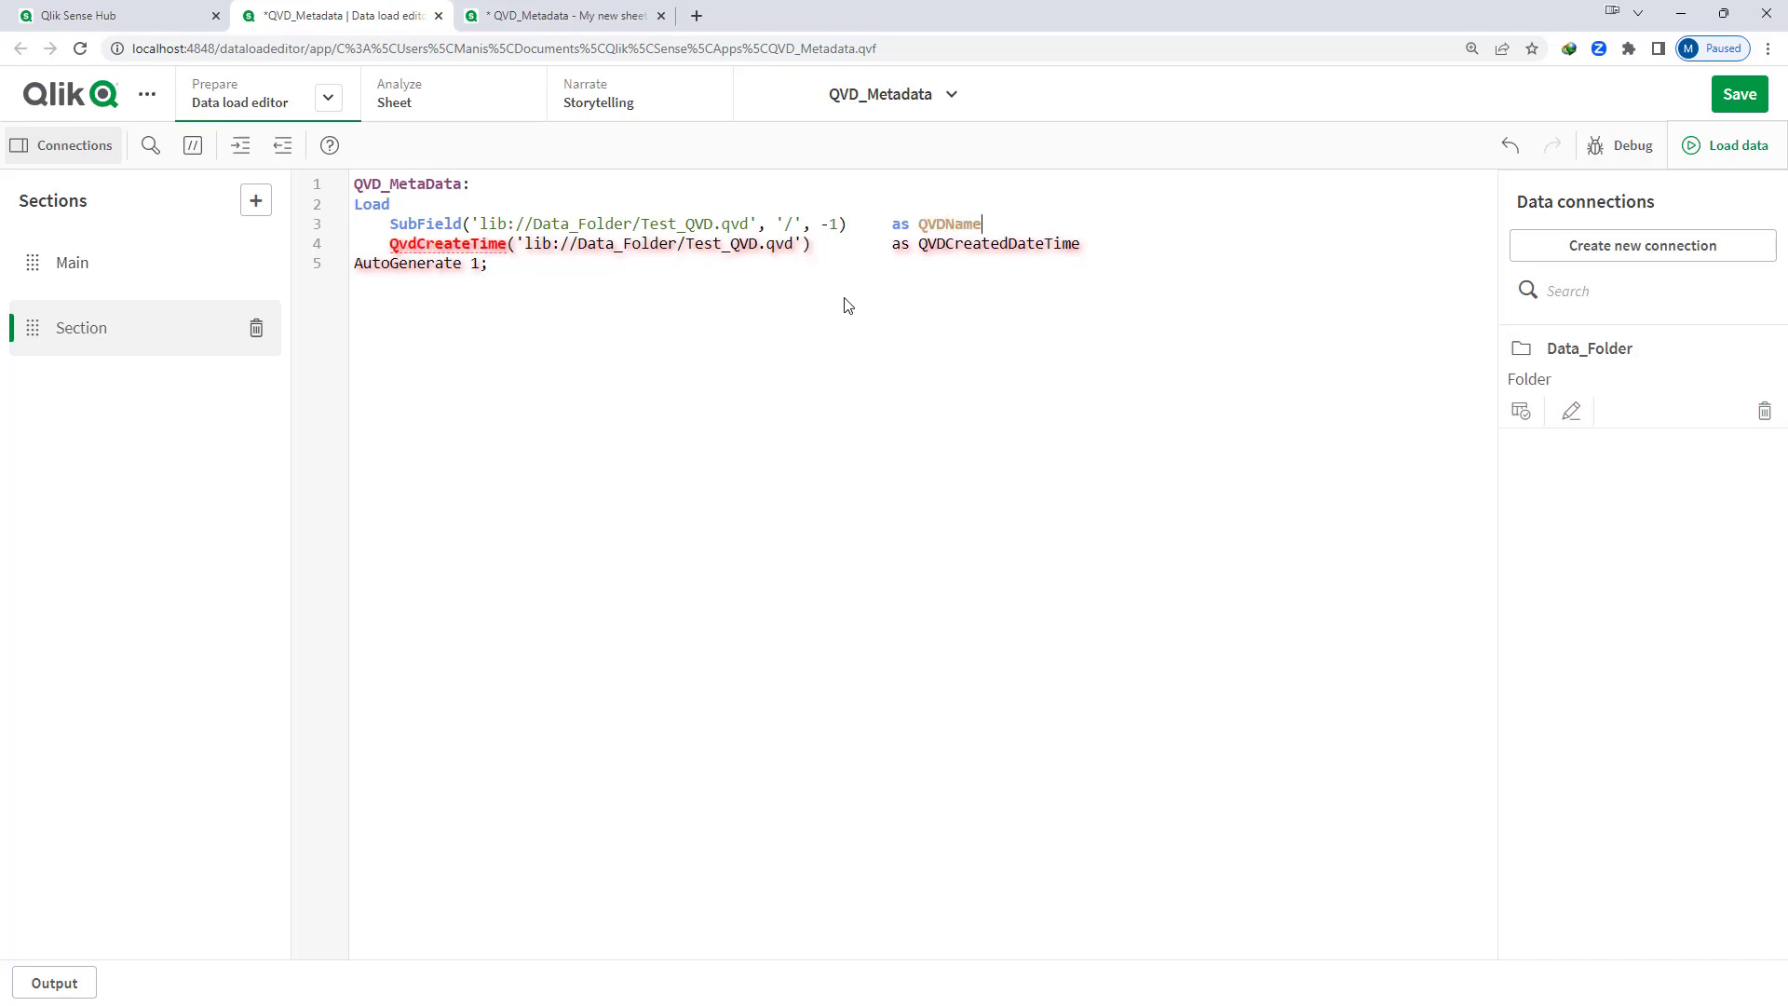
{"action": "type", "text": ","}
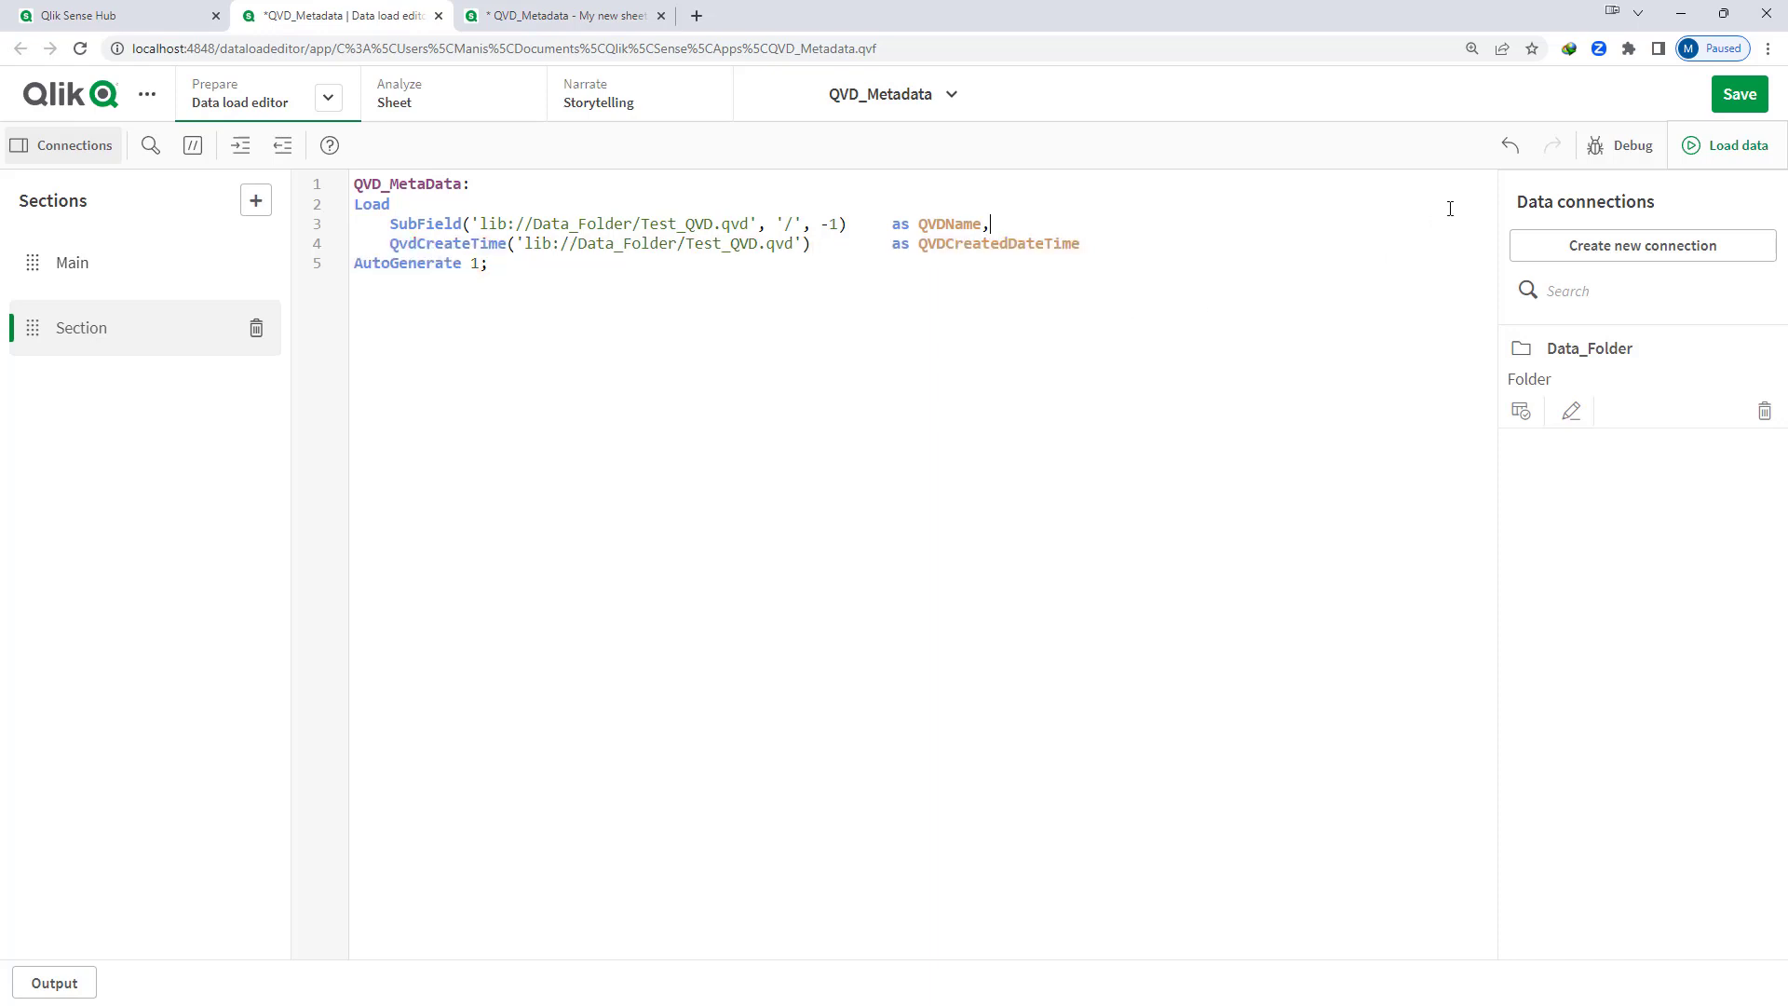
{"action": "left_click", "coordinate": [1734, 146]}
Add a QVDName column showing Test_QVD.qvd to the sheet table
{"action": "left_click", "coordinate": [563, 16]}
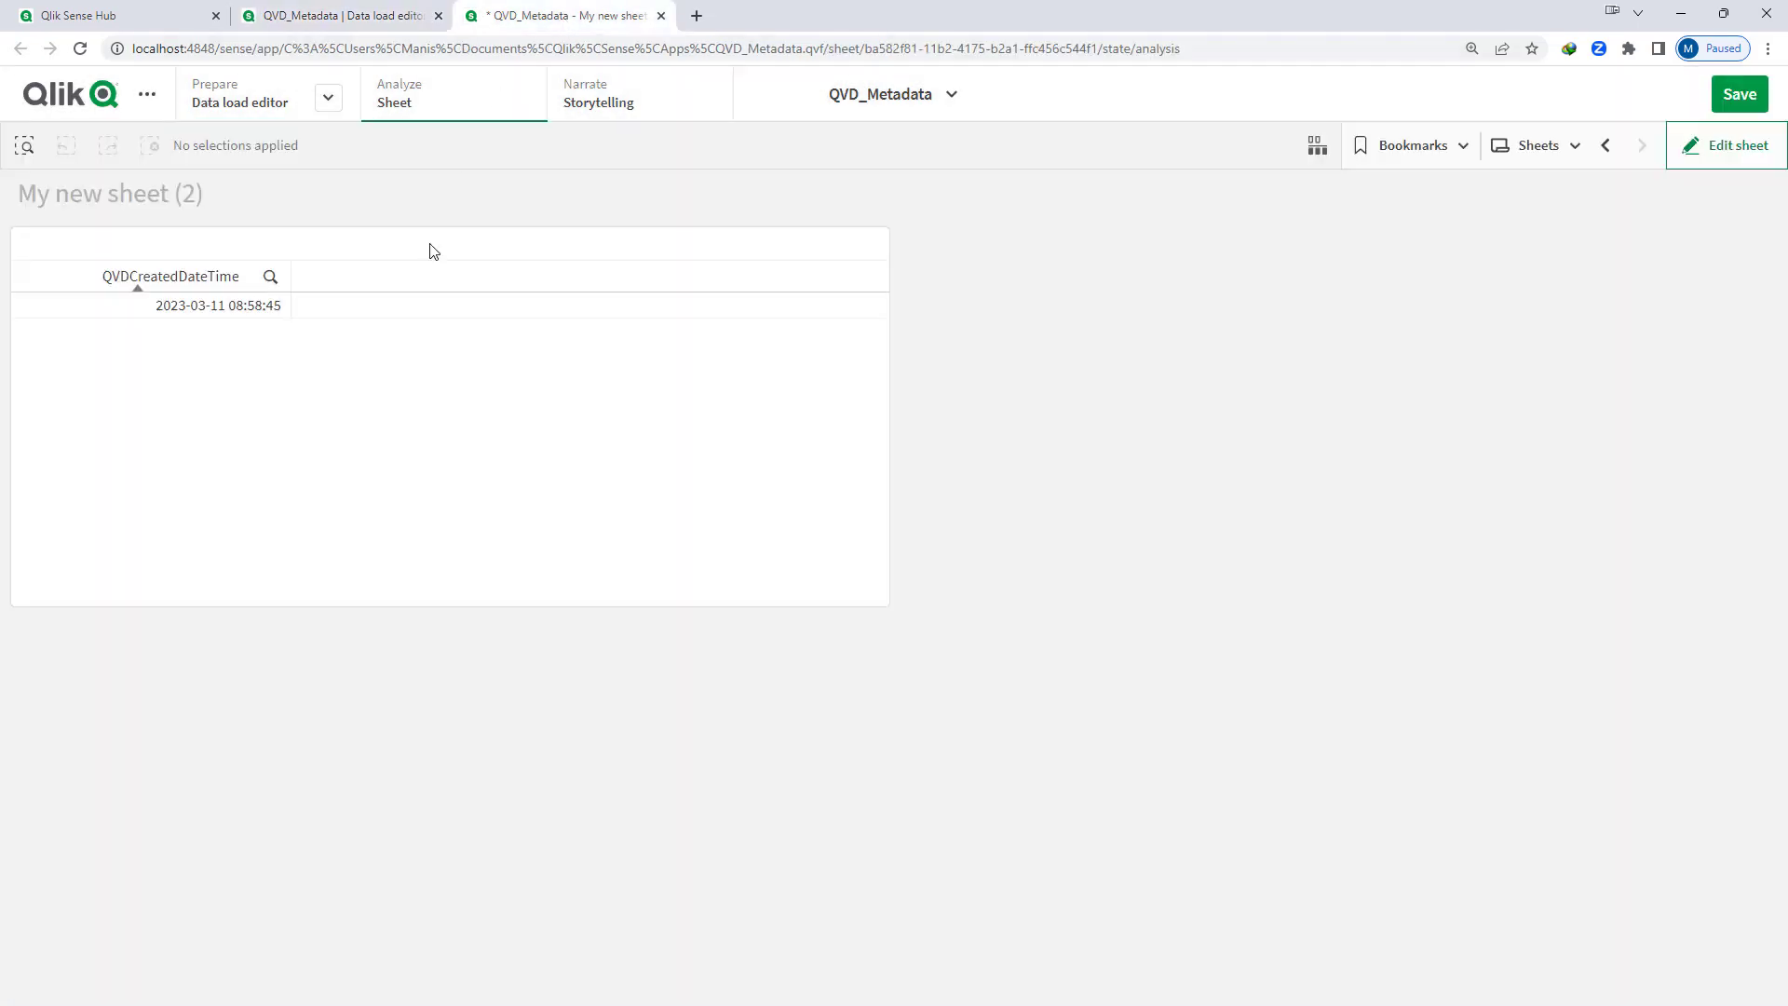
{"action": "left_click", "coordinate": [1733, 149]}
{"action": "left_click", "coordinate": [378, 26]}
{"action": "left_click", "coordinate": [549, 22]}
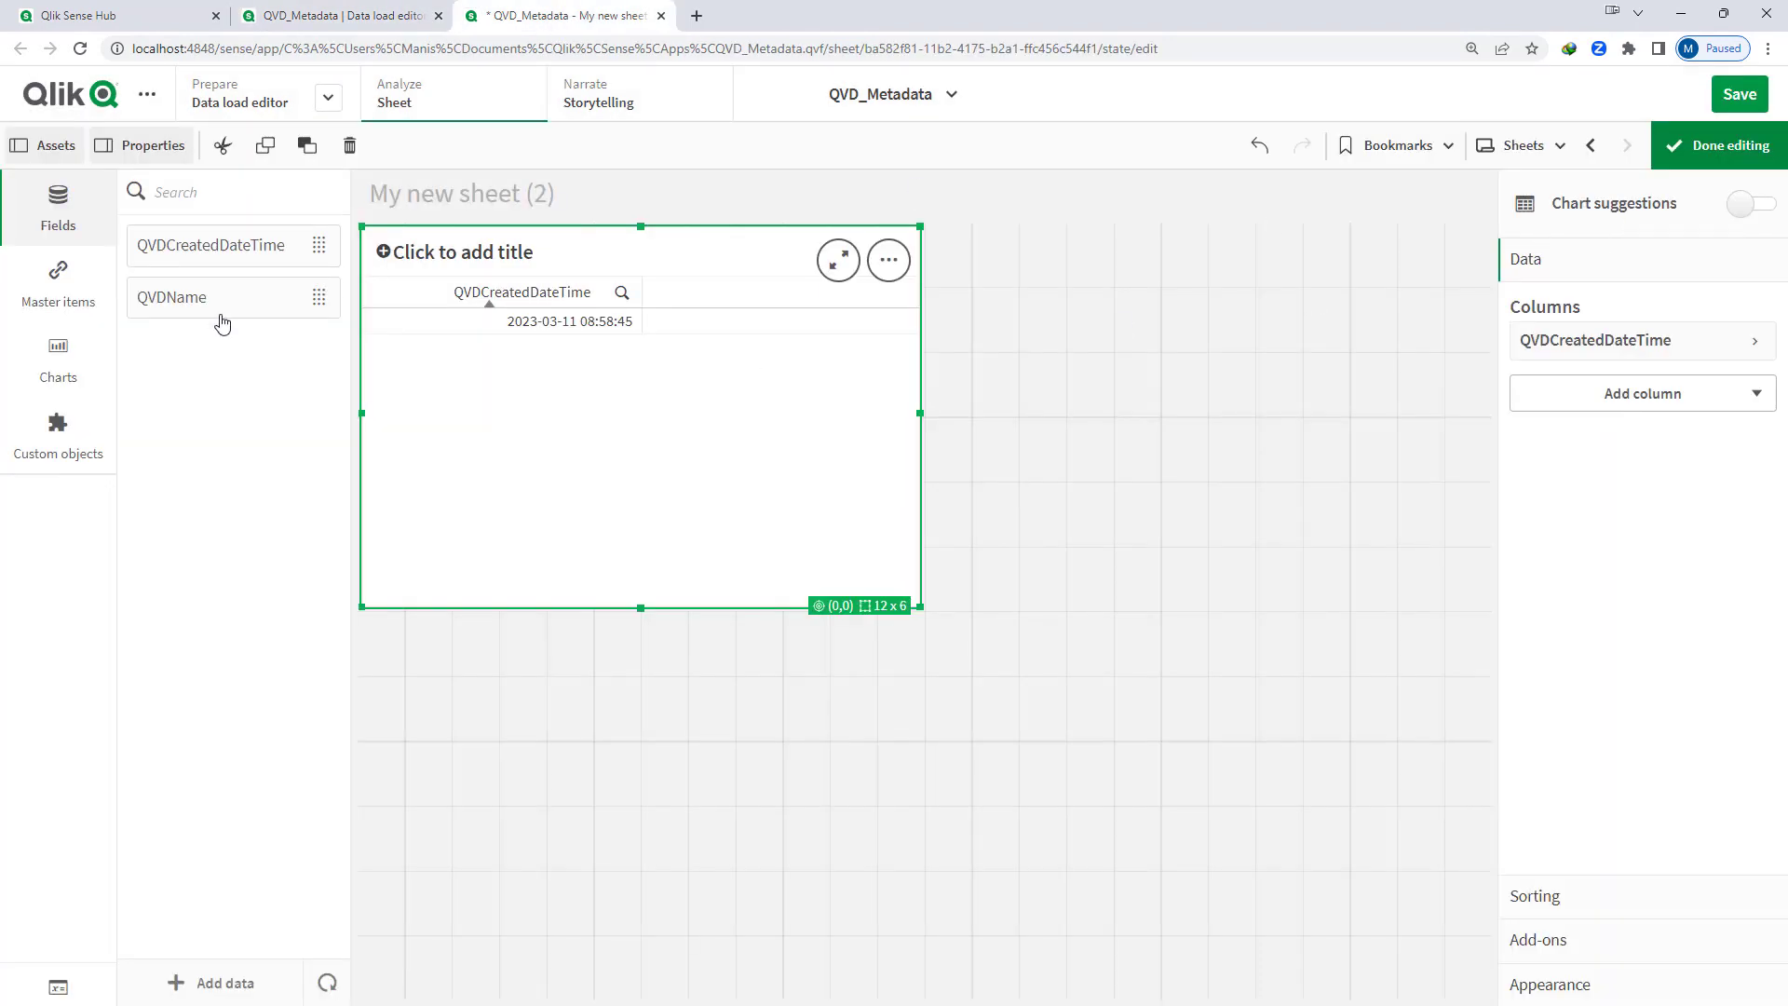
{"action": "left_click_drag", "start_coordinate": [221, 322], "coordinate": [484, 335]}
{"action": "left_click", "coordinate": [583, 351]}
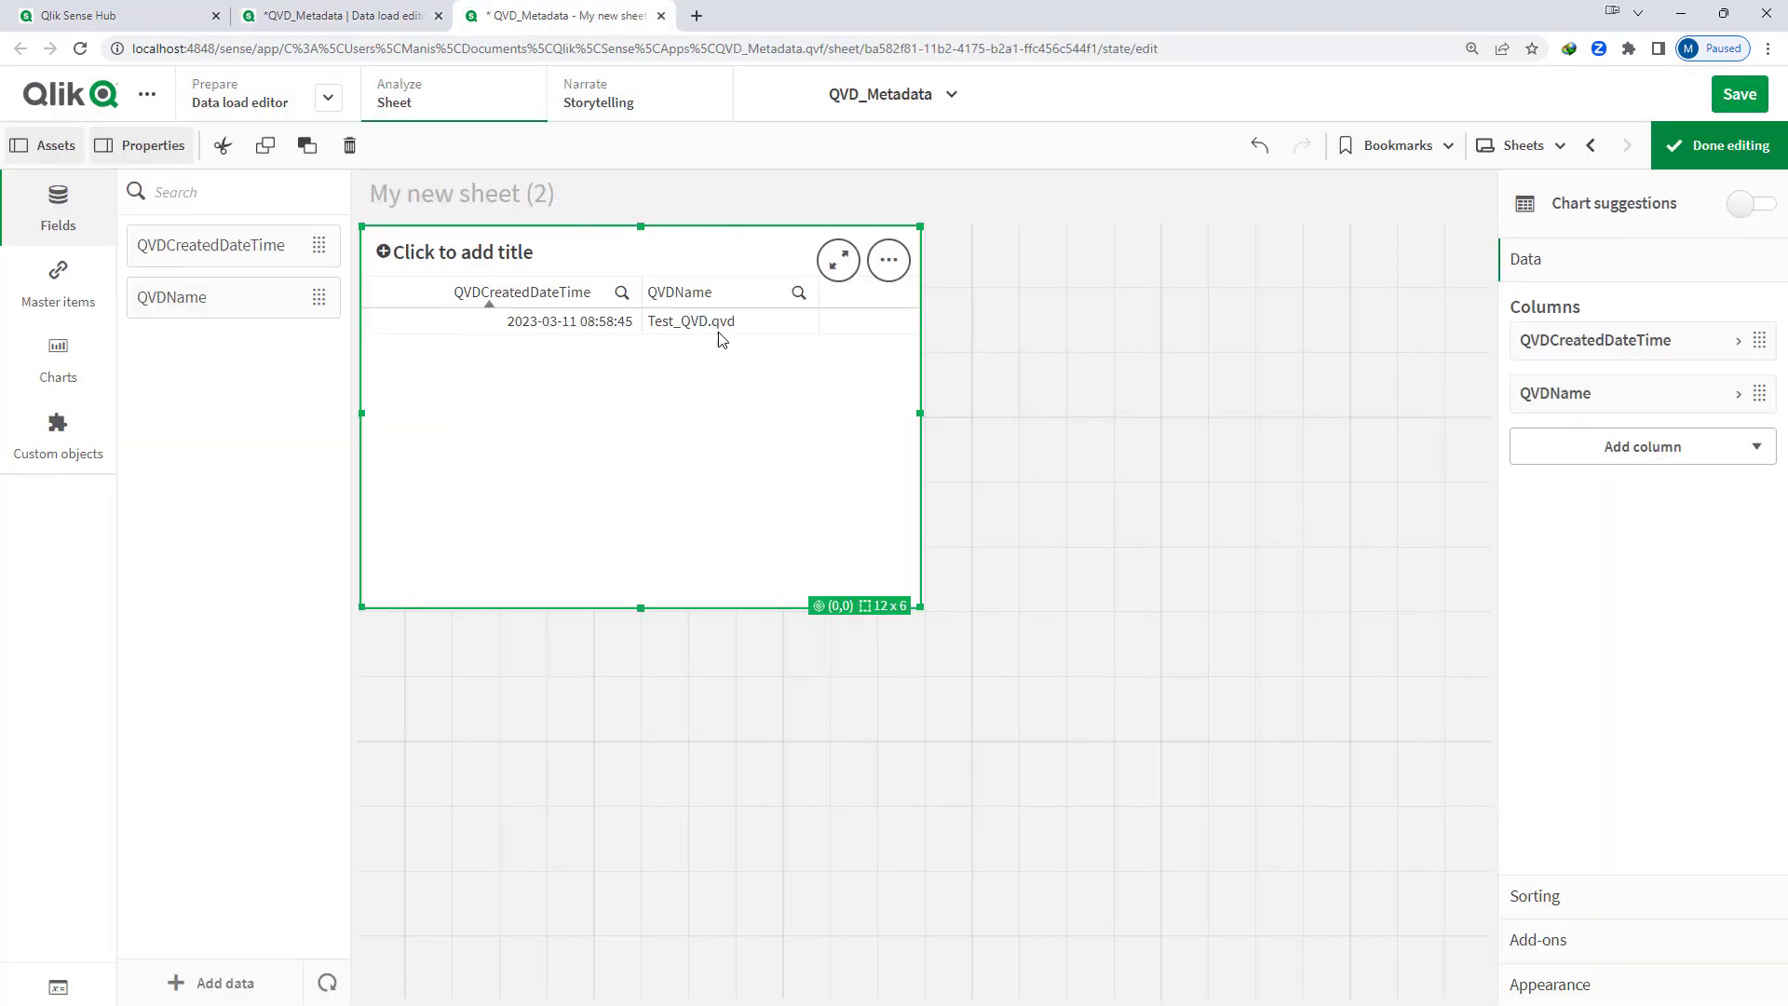
Back in the script, type Replace( before the SubField expression
{"action": "left_click", "coordinate": [349, 28]}
{"action": "left_click", "coordinate": [1206, 877]}
{"action": "left_click", "coordinate": [391, 231]}
{"action": "type", "text": "Replace(SubField('lib://Data_Folder/Test_QVD.qvd', '/', -1)     as QVDName,"}
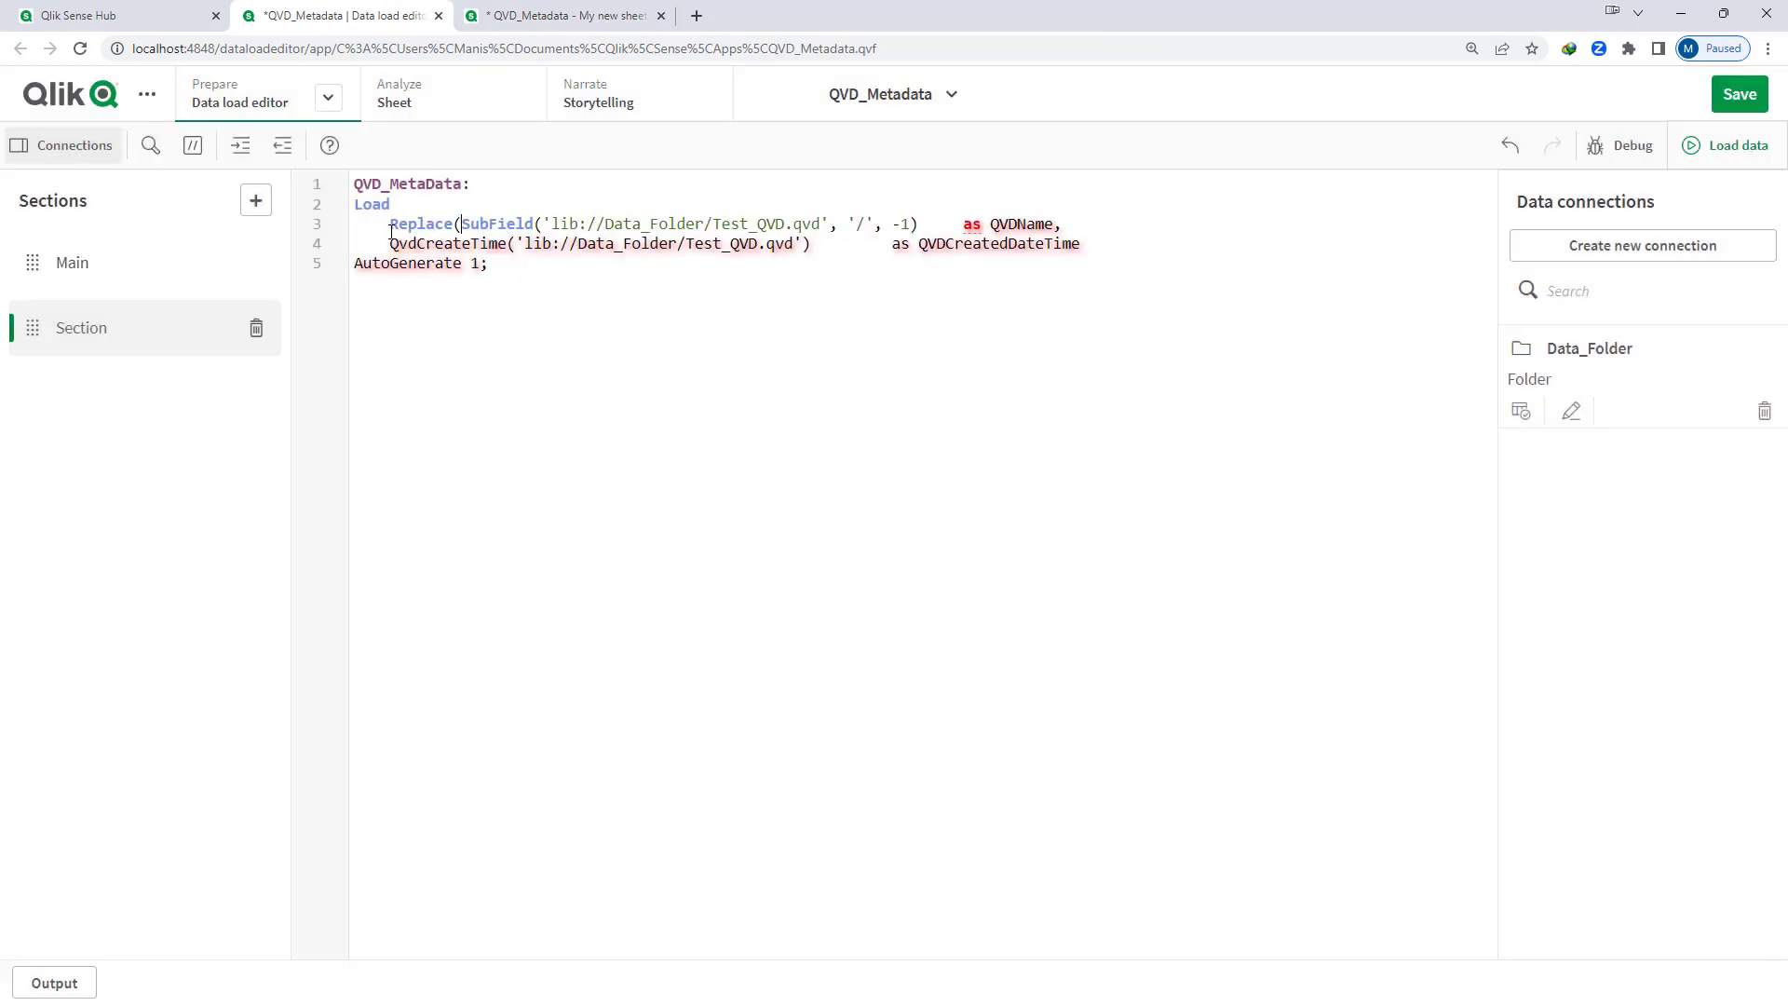
Finish Replace(SubField(...),'.qvd','') and reload so the sheet shows QVDName as Test_QVD
{"action": "left_click", "coordinate": [918, 224]}
{"action": "type", "text": ","}
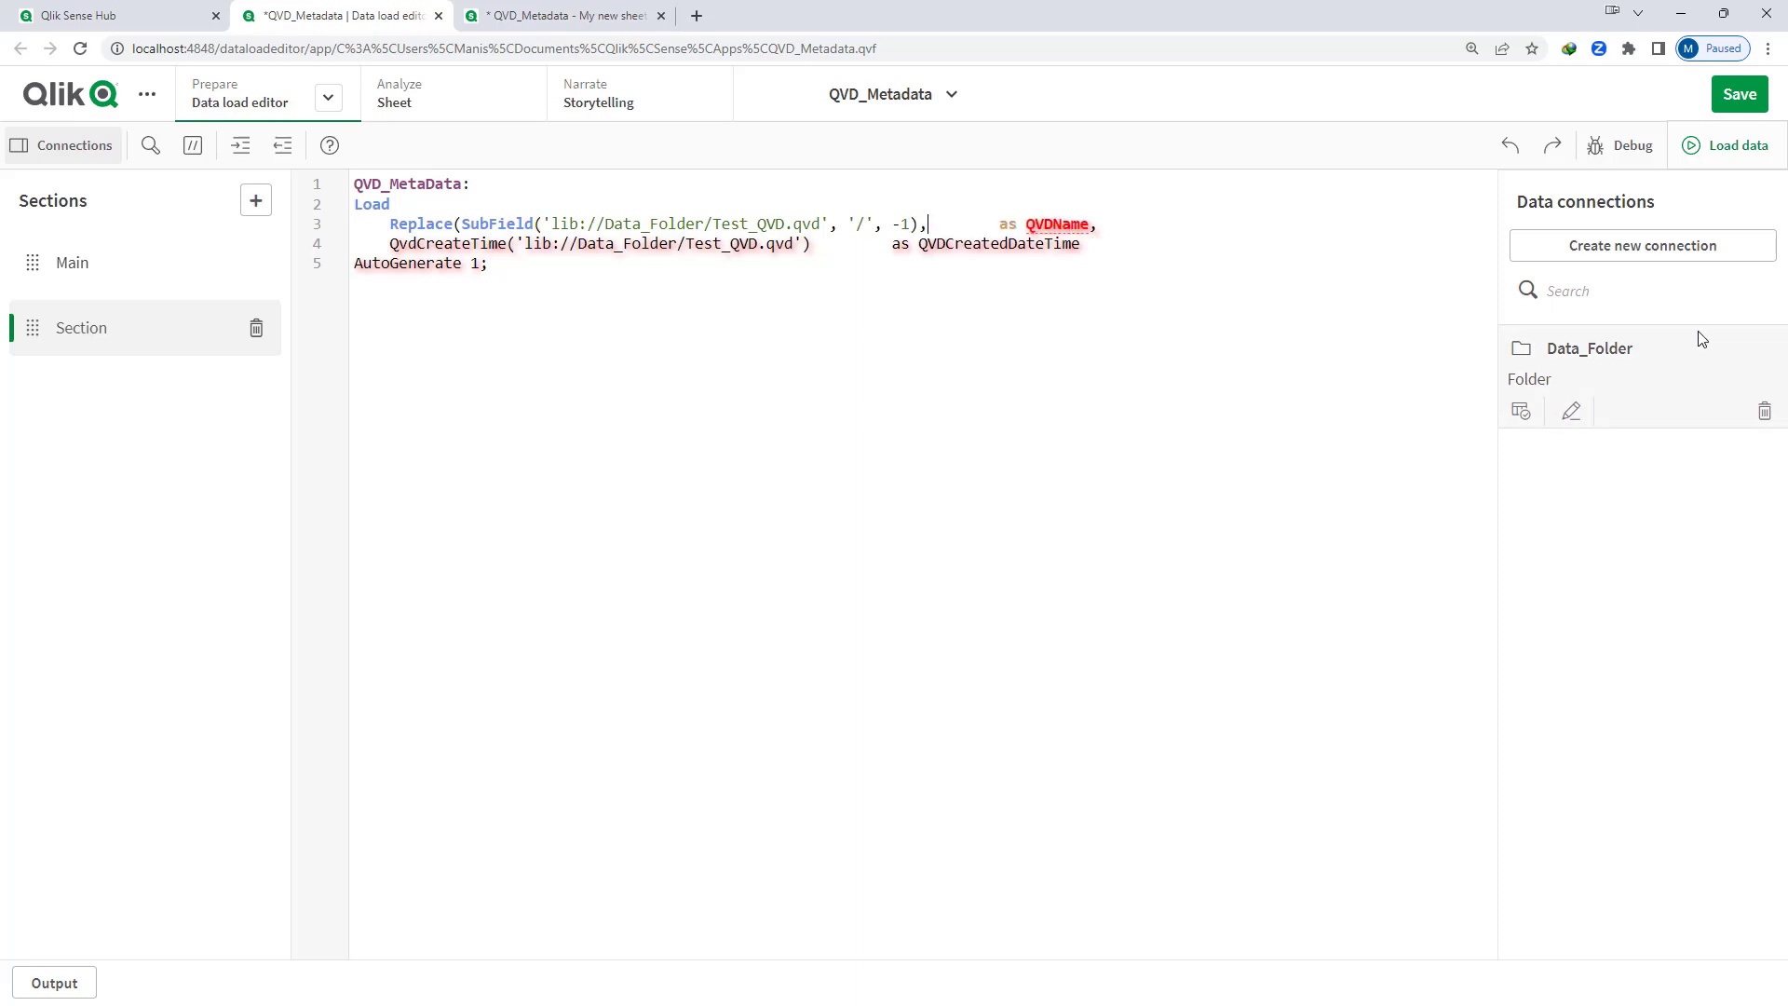
{"action": "type", "text": "'.qvd','')"}
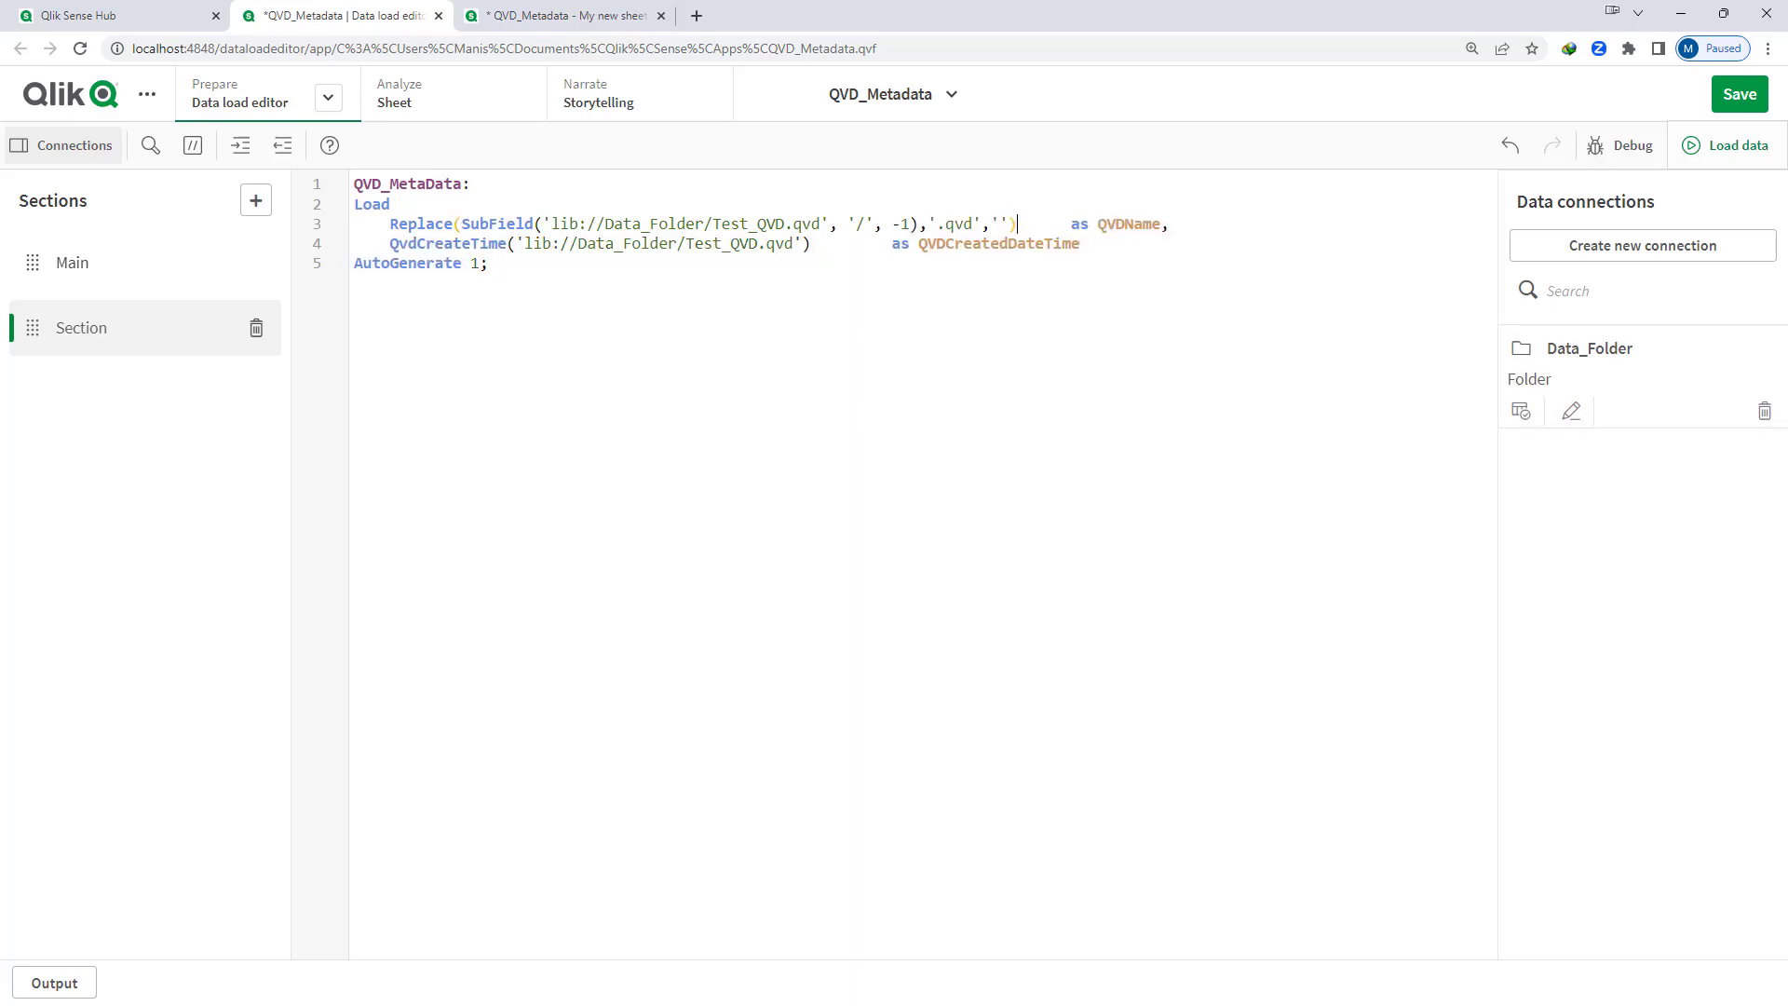
{"action": "left_click", "coordinate": [1710, 148]}
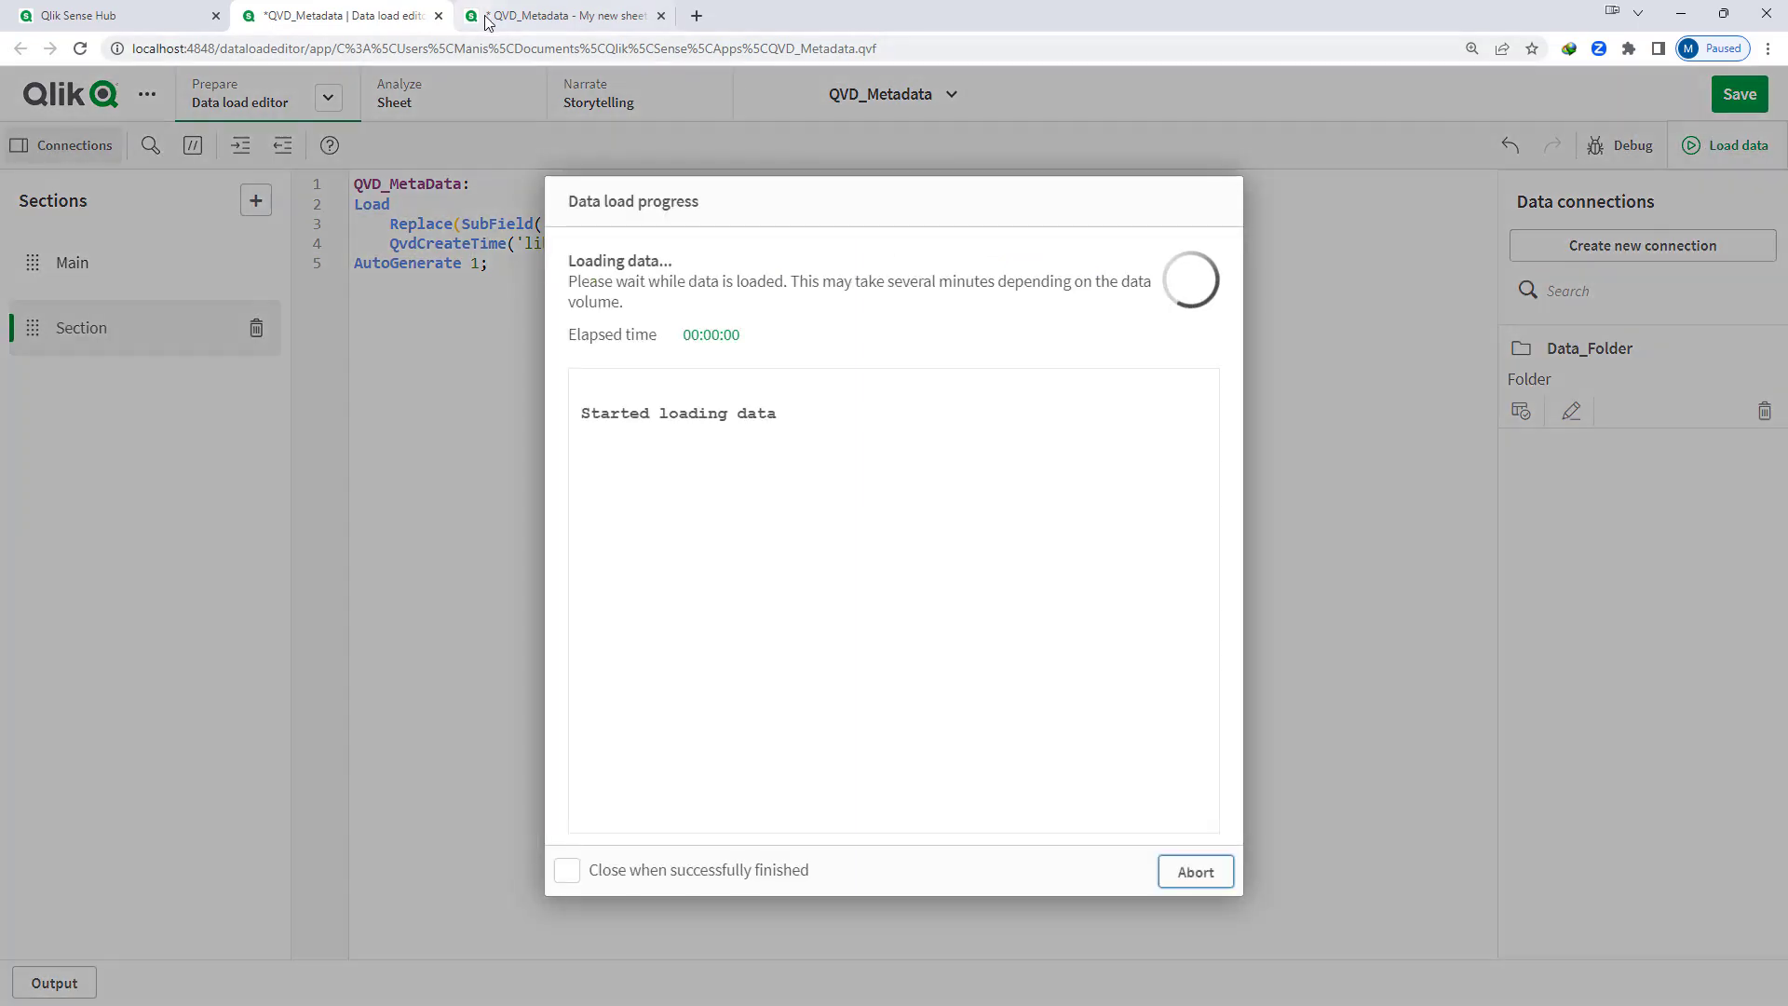
{"action": "left_click", "coordinate": [568, 15]}
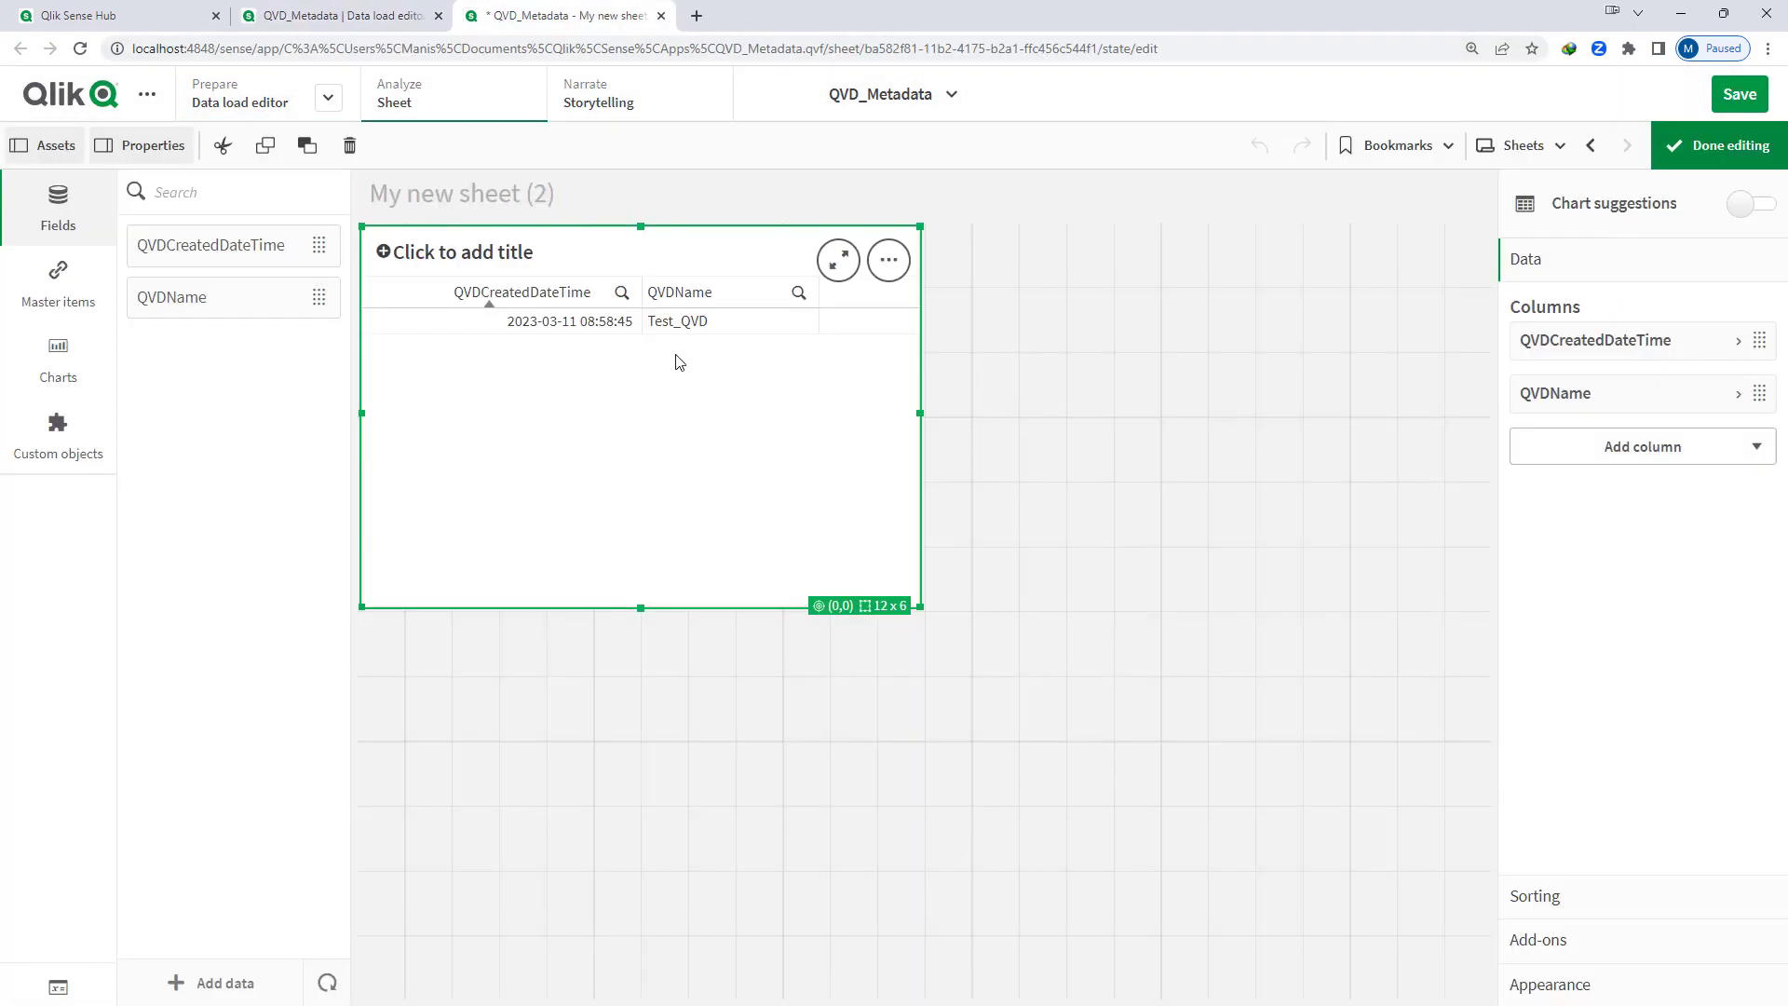
{"action": "left_click", "coordinate": [335, 16]}
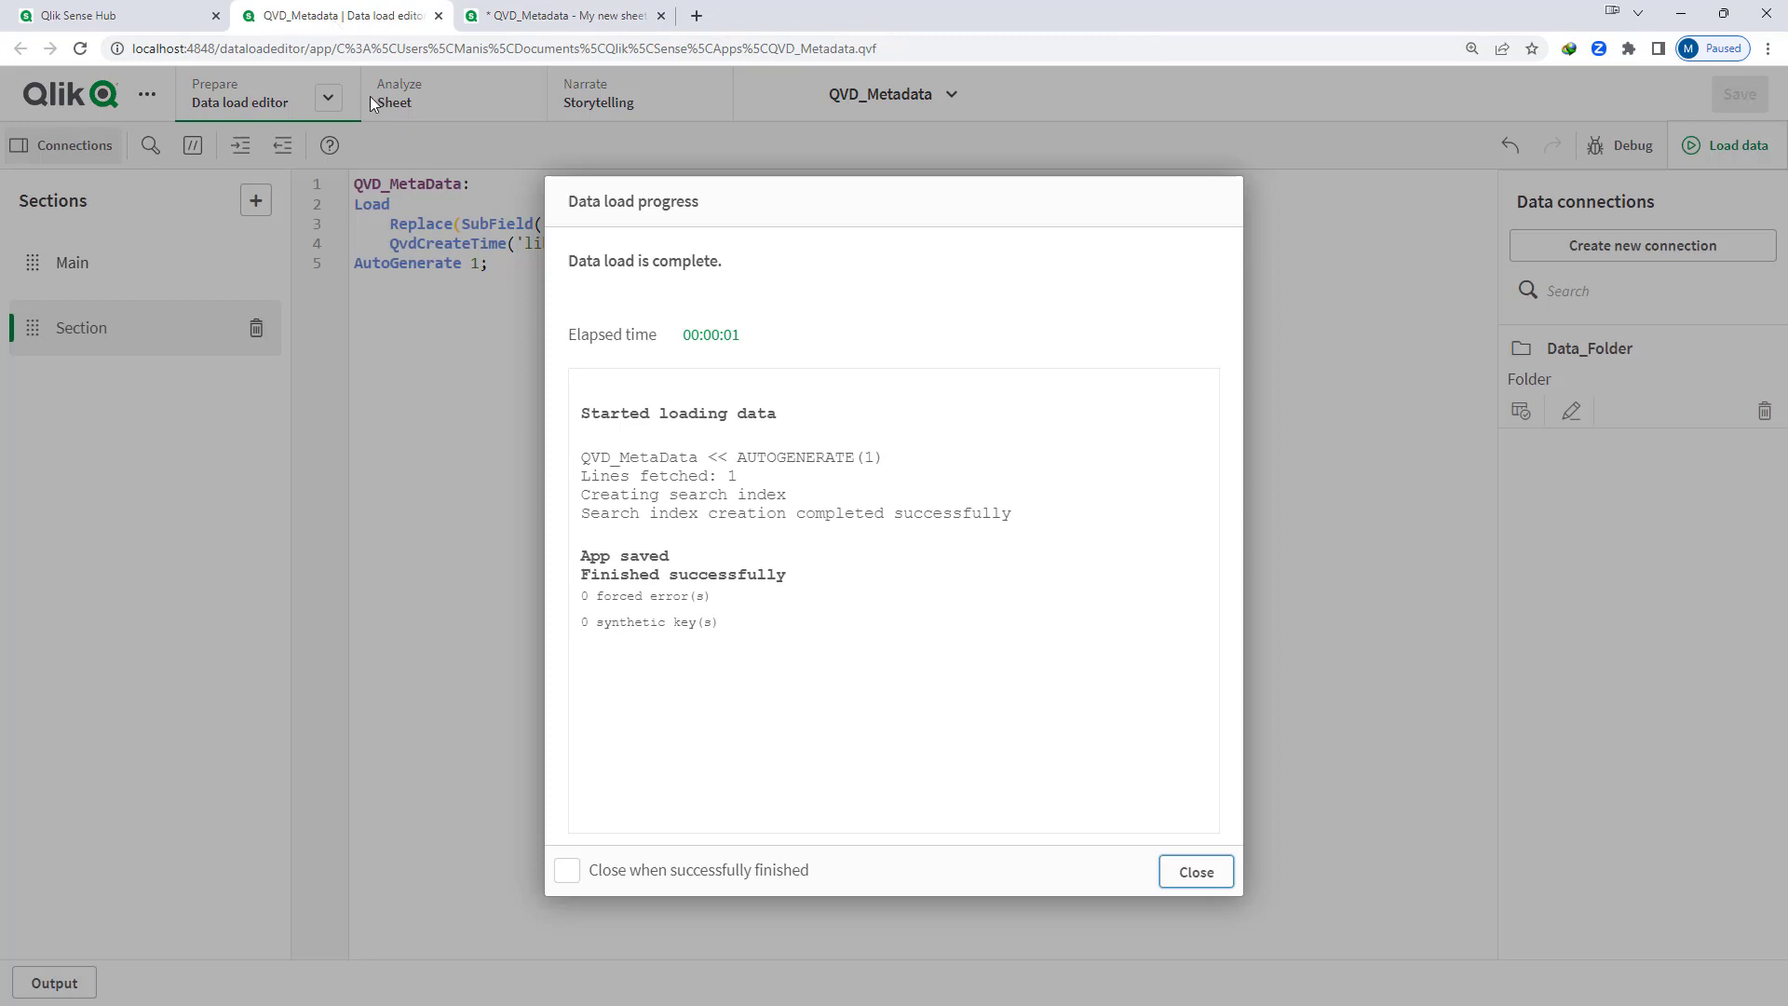
{"action": "left_click", "coordinate": [1171, 879]}
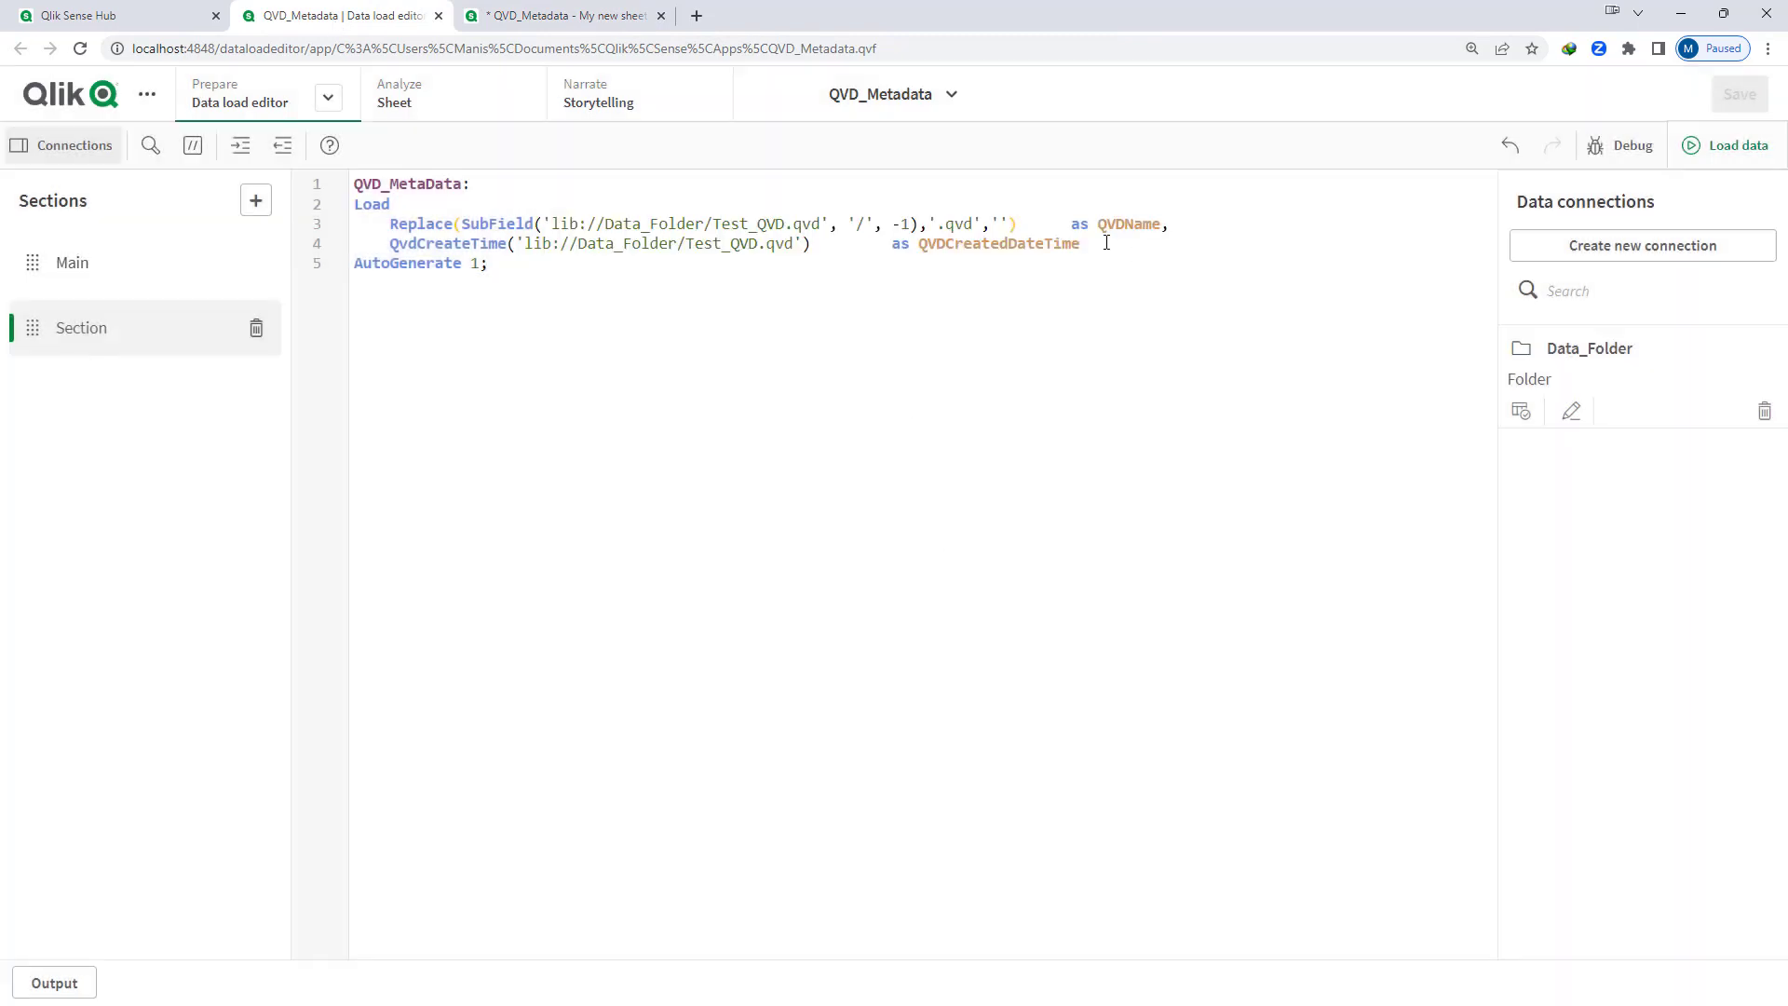
{"action": "left_click", "coordinate": [892, 244]}
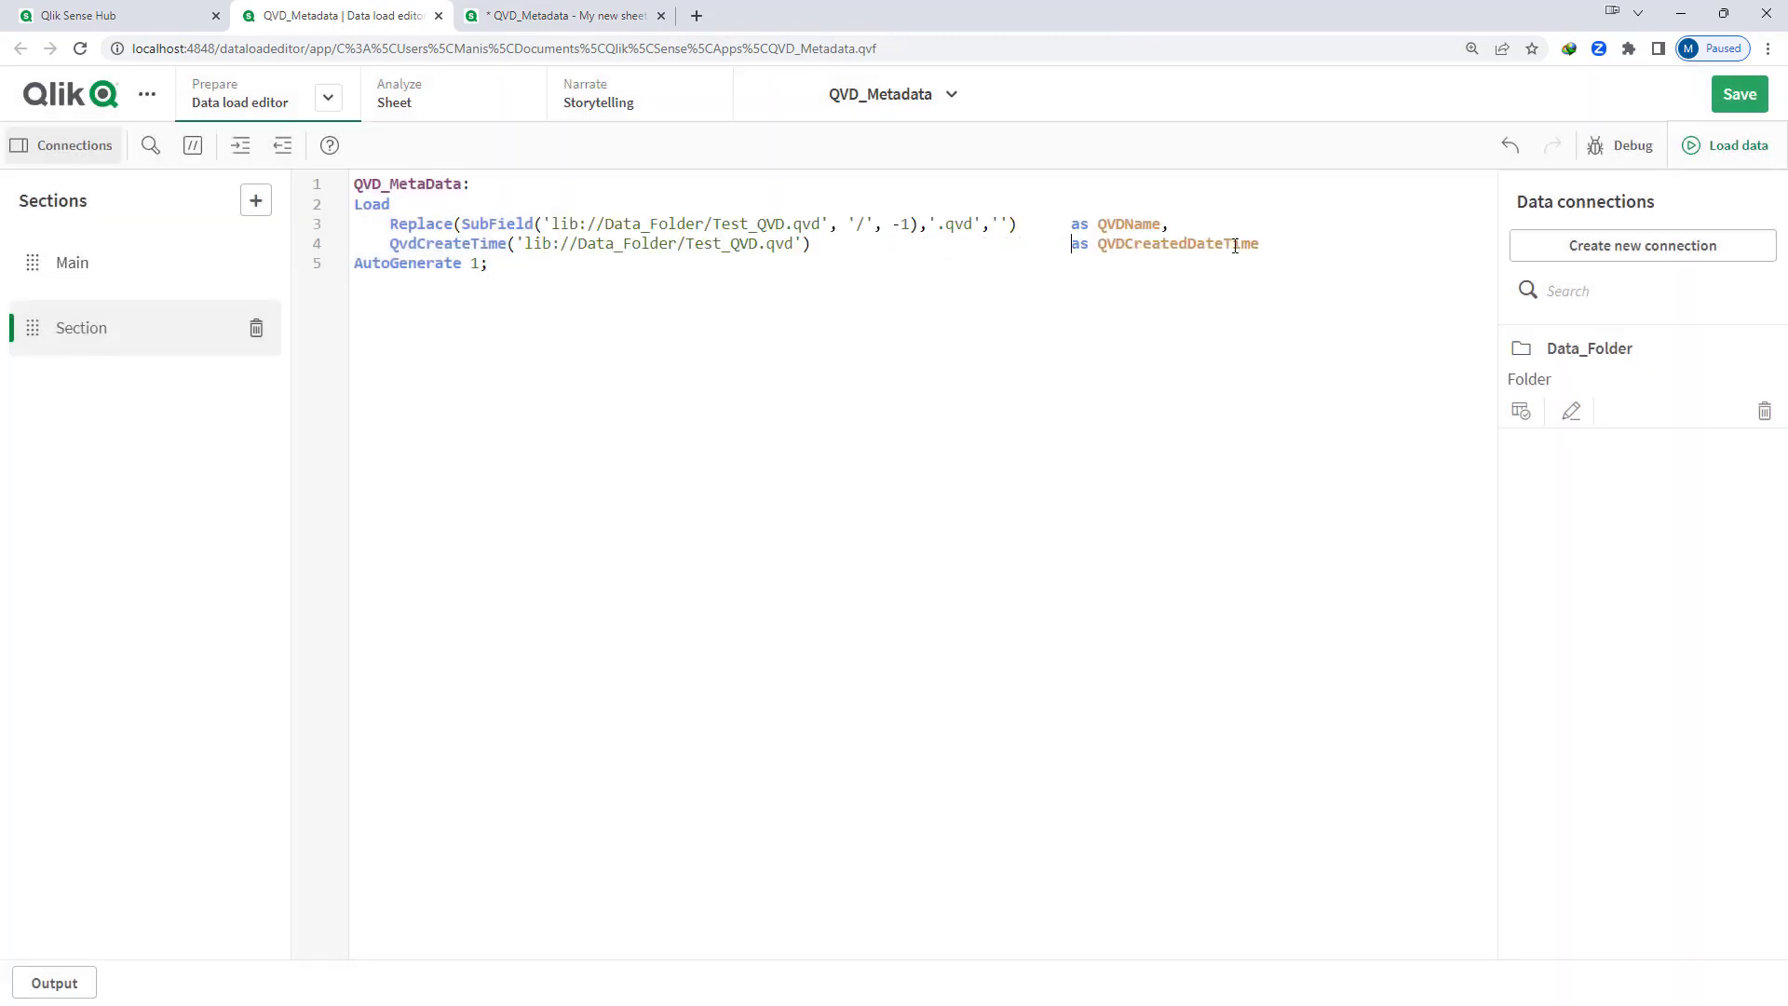
Add a QvdNoOfFields line for the Test_QVD.qvd path, aliased as QVDNoOfFields
{"action": "left_click", "coordinate": [1262, 244]}
{"action": "key", "text": "Return"}
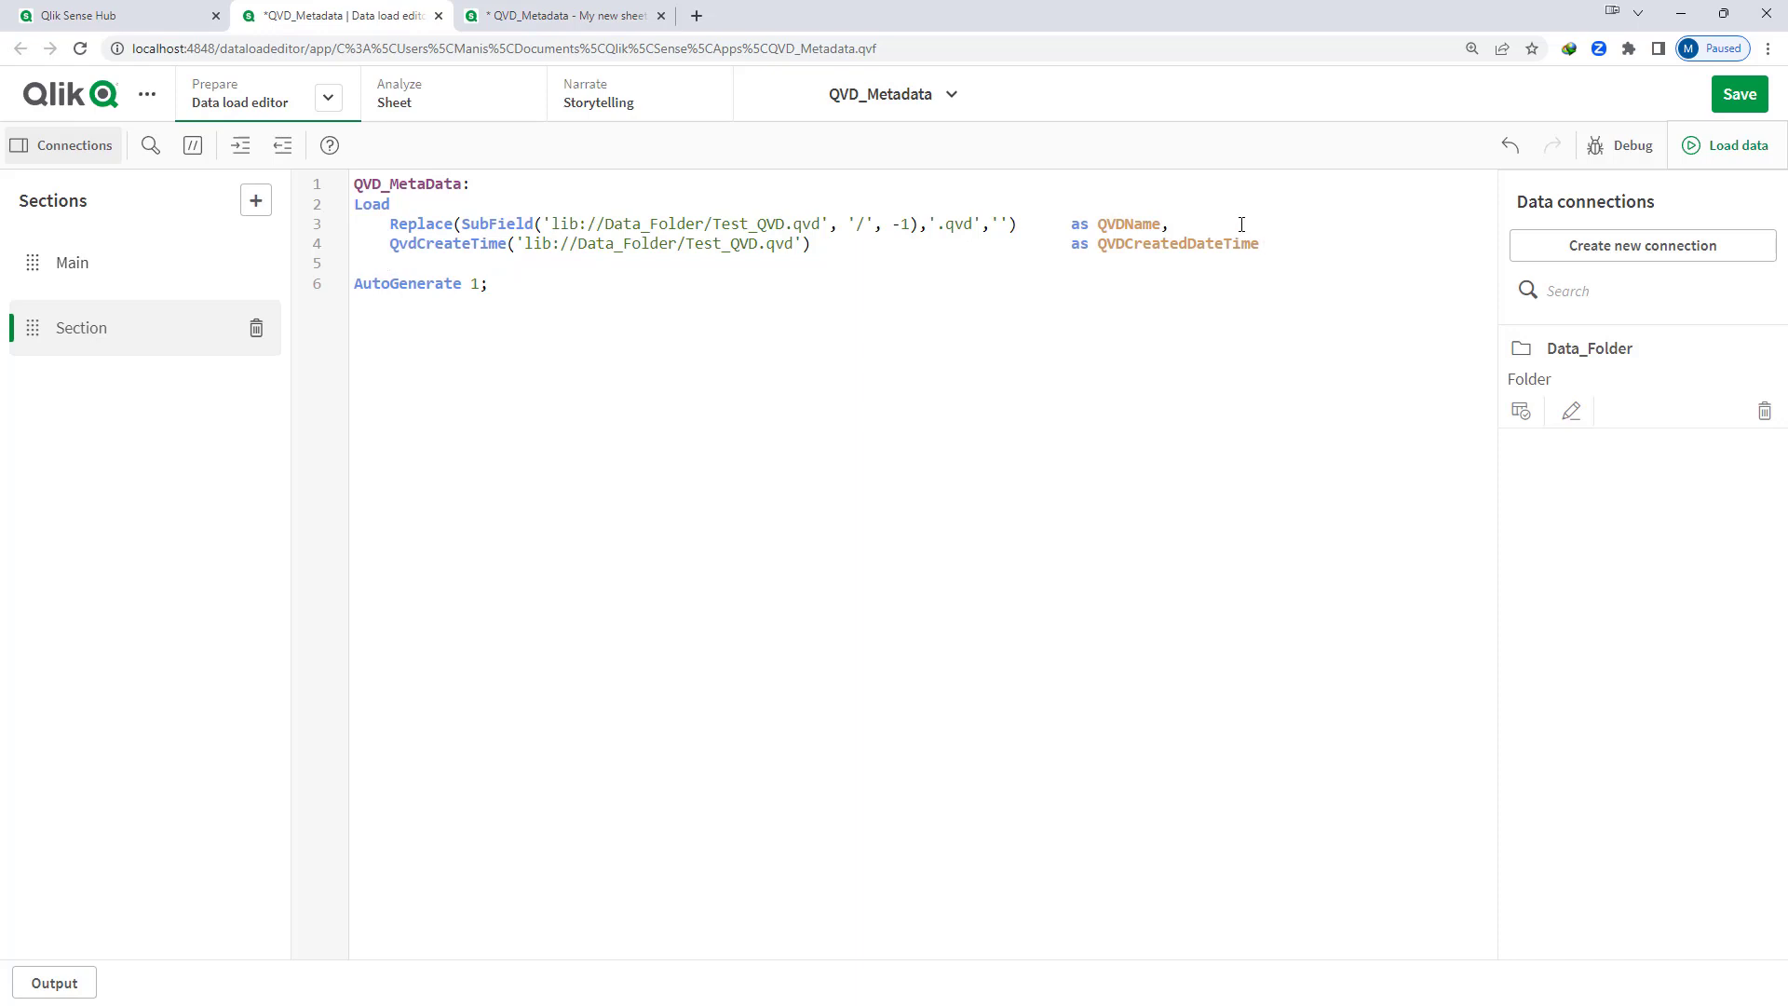
{"action": "type", "text": ","}
{"action": "key", "text": "Return"}
{"action": "type", "text": "QVD"}
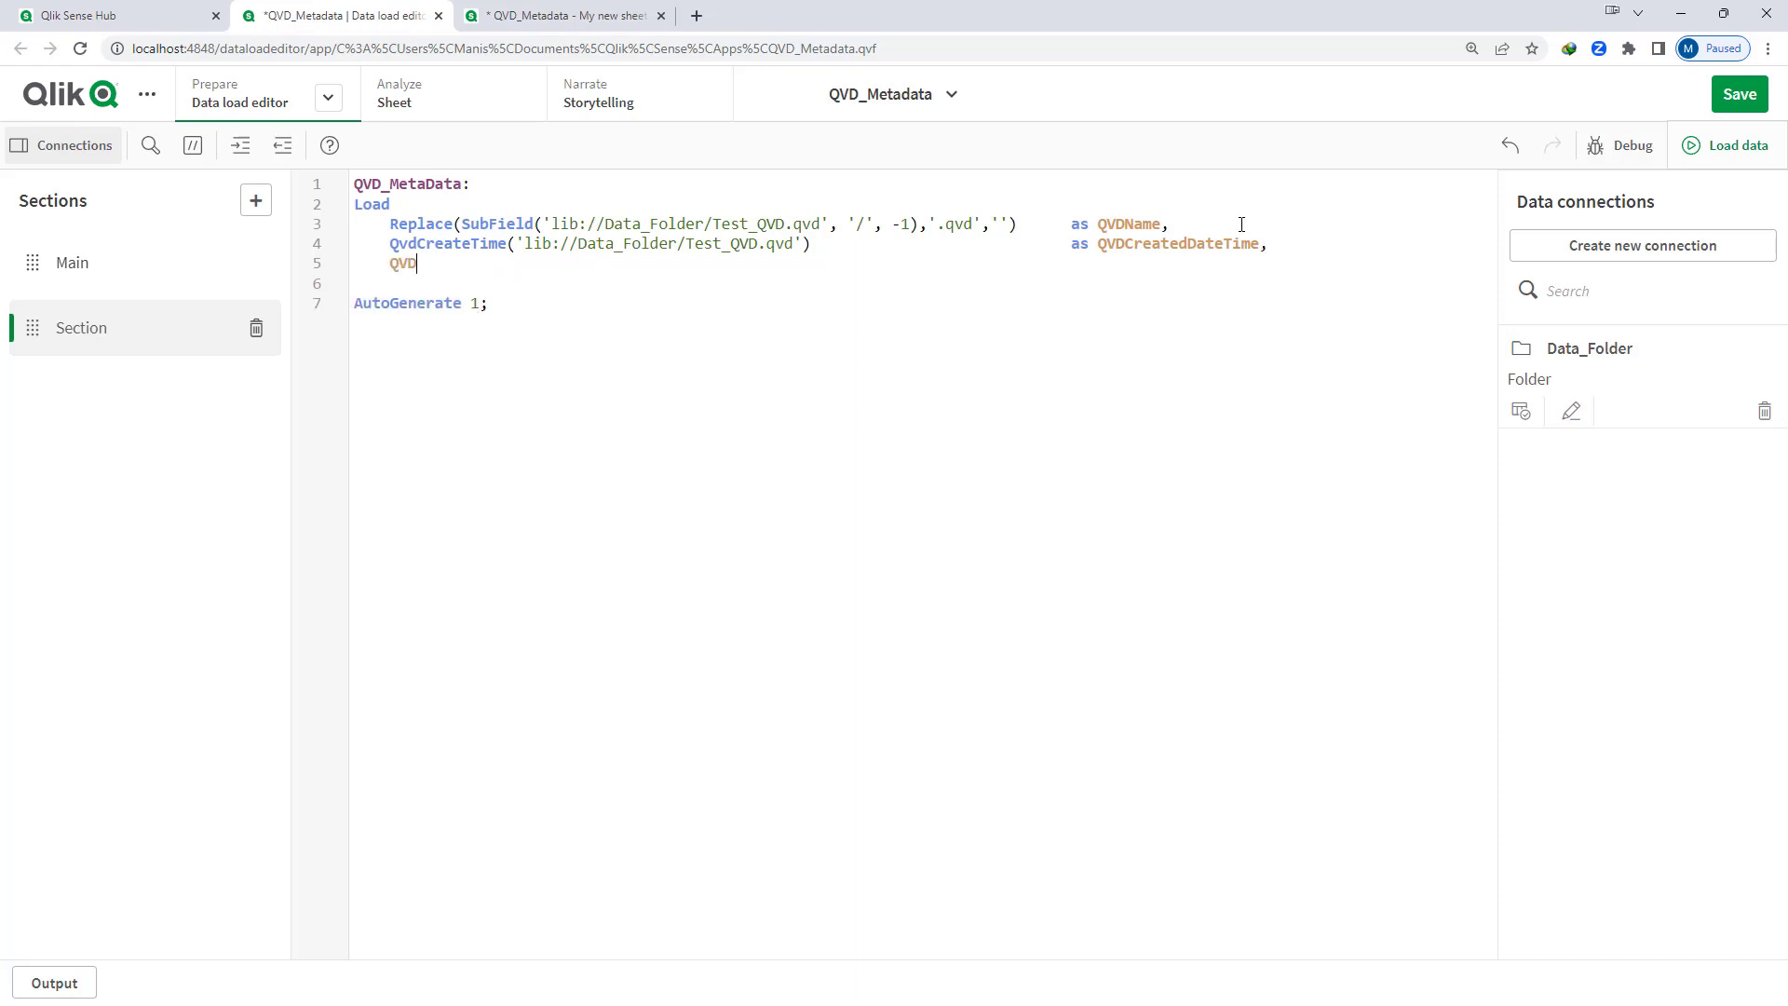
{"action": "key", "text": "Down"}
{"action": "key", "text": "Down"}
{"action": "key", "text": "Down"}
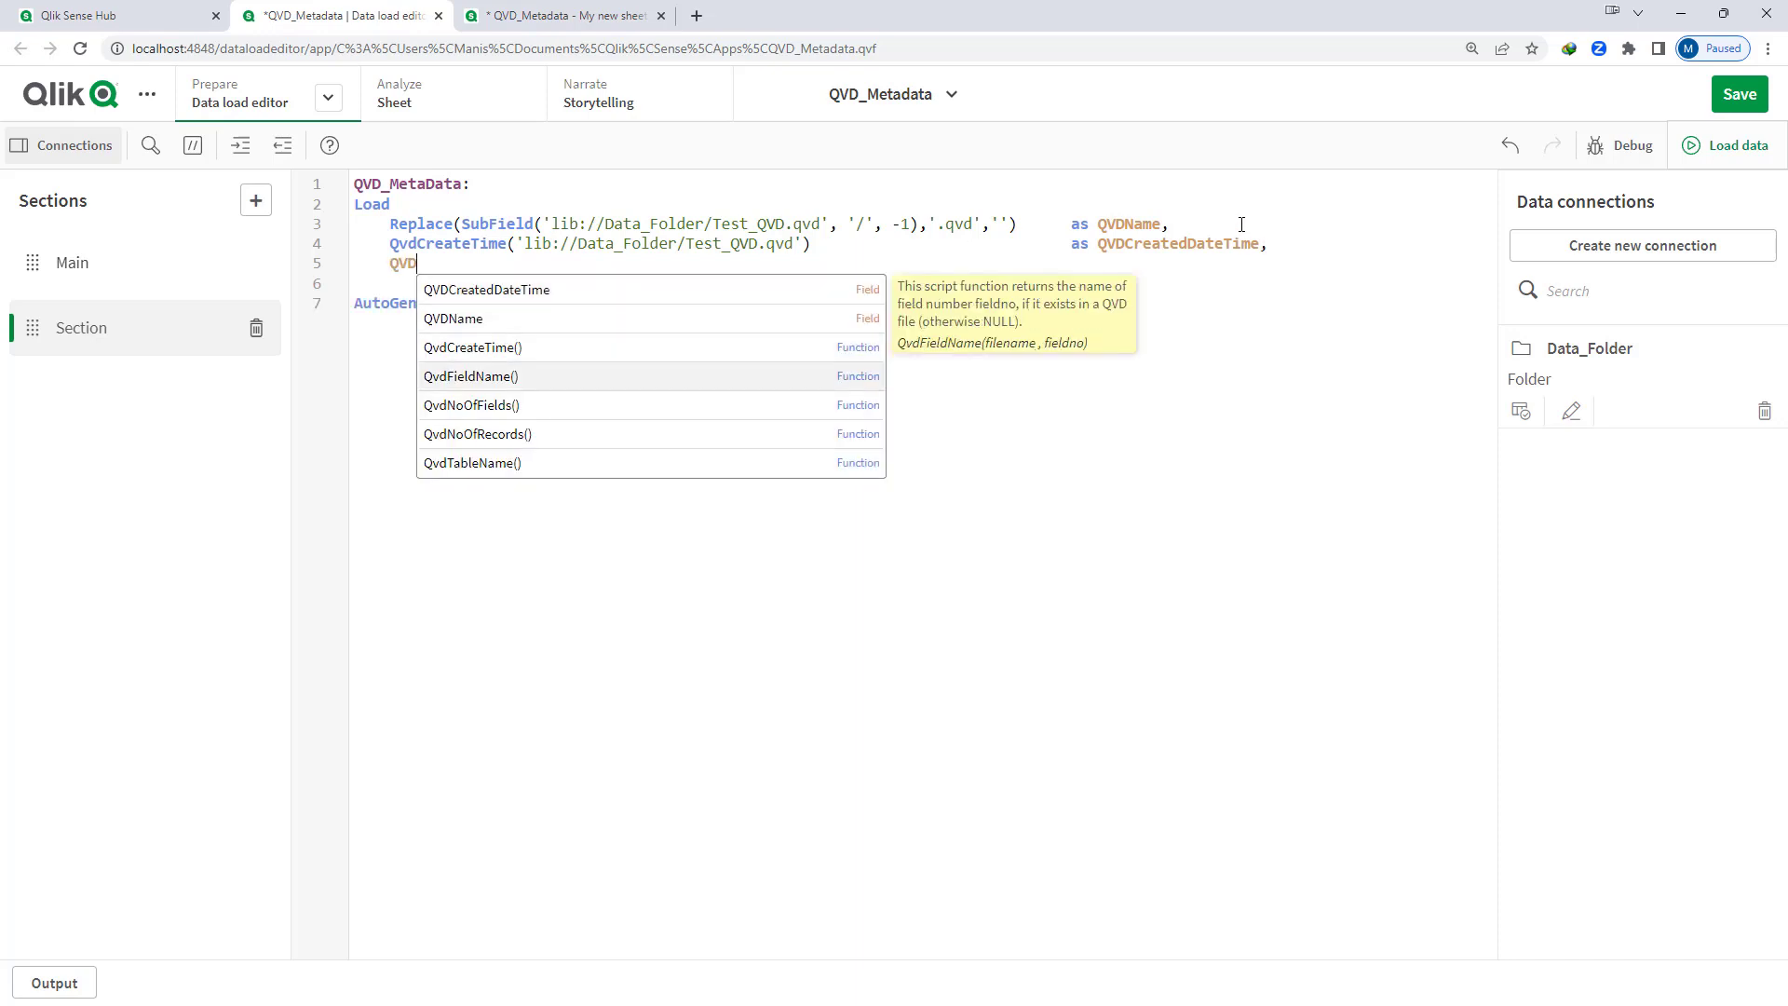
{"action": "key", "text": "Down"}
{"action": "key", "text": "Return"}
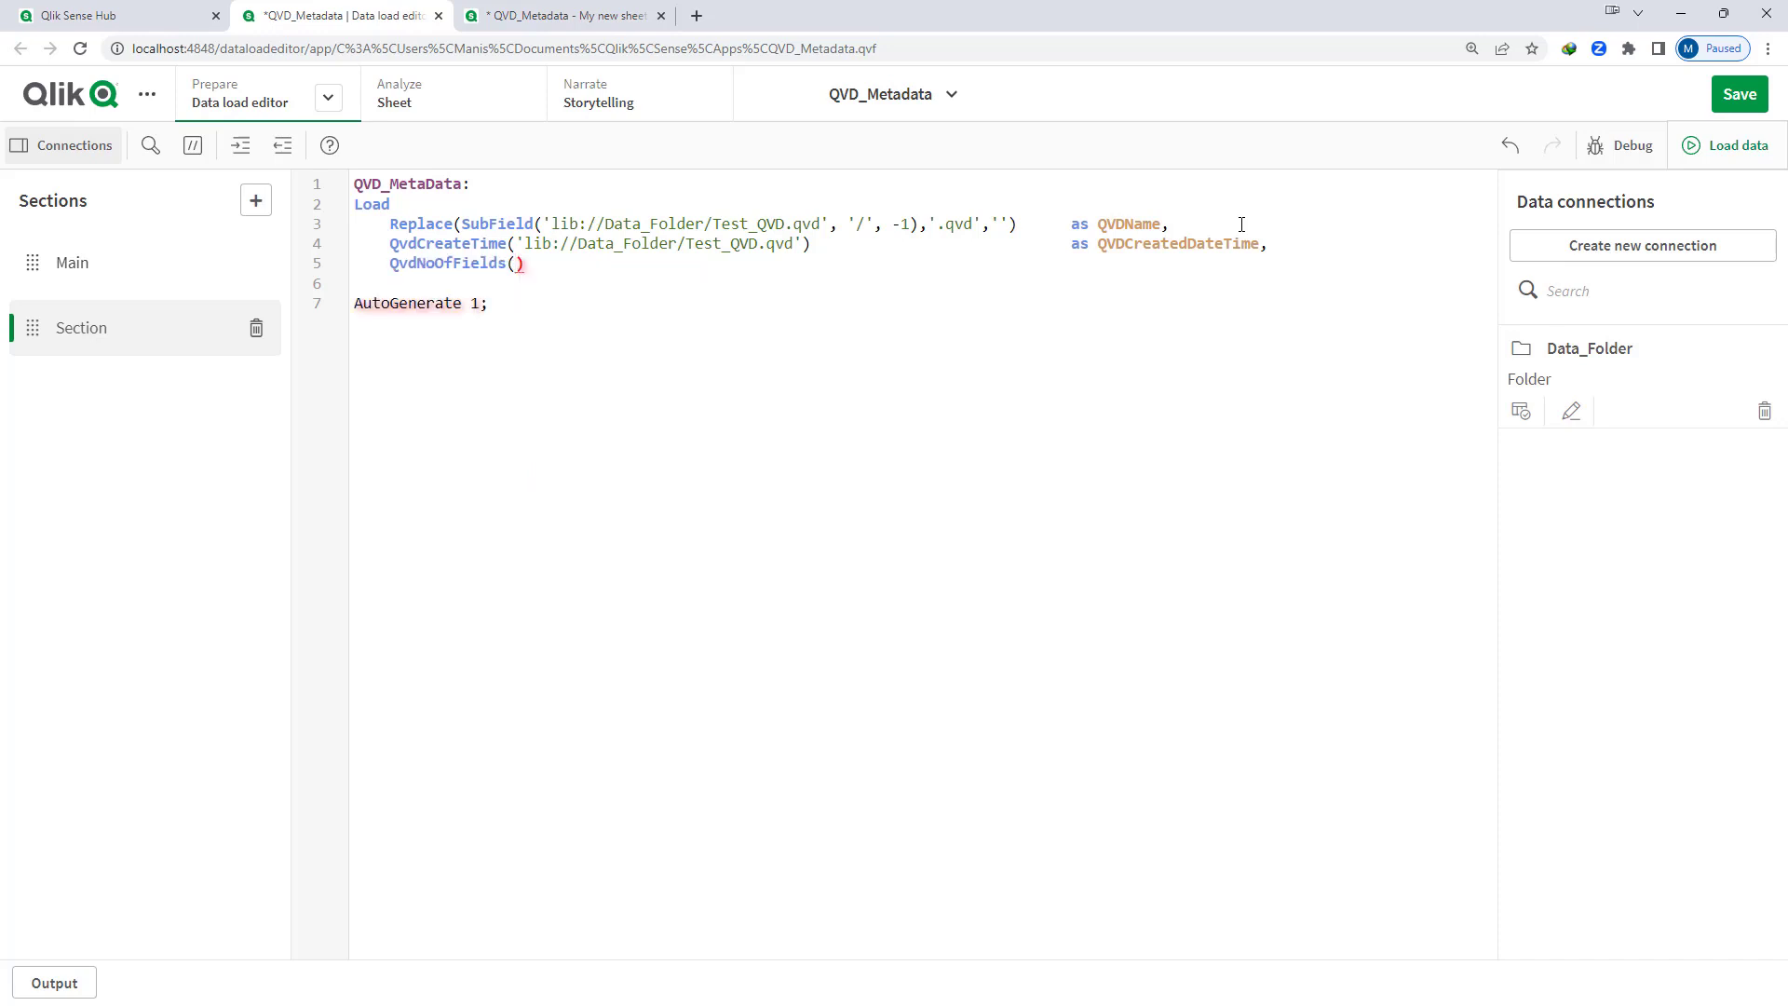
{"action": "key", "text": "shift+Right"}
{"action": "key", "text": "shift+Right"}
{"action": "key", "text": "shift+Right"}
{"action": "key", "text": "shift+Right"}
{"action": "key", "text": "shift+Right"}
{"action": "key", "text": "shift+Right"}
{"action": "key", "text": "shift+Right"}
{"action": "key", "text": "shift+Right"}
{"action": "key", "text": "shift+Right"}
{"action": "key", "text": "shift+Right"}
{"action": "key", "text": "shift+Right"}
{"action": "key", "text": "shift+Right"}
{"action": "key", "text": "shift+Right"}
{"action": "key", "text": "shift+Right"}
{"action": "key", "text": "shift+Right"}
{"action": "key", "text": "shift+Right"}
{"action": "key", "text": "shift+Right"}
{"action": "key", "text": "shift+Right"}
{"action": "key", "text": "shift+Right"}
{"action": "key", "text": "shift+Right"}
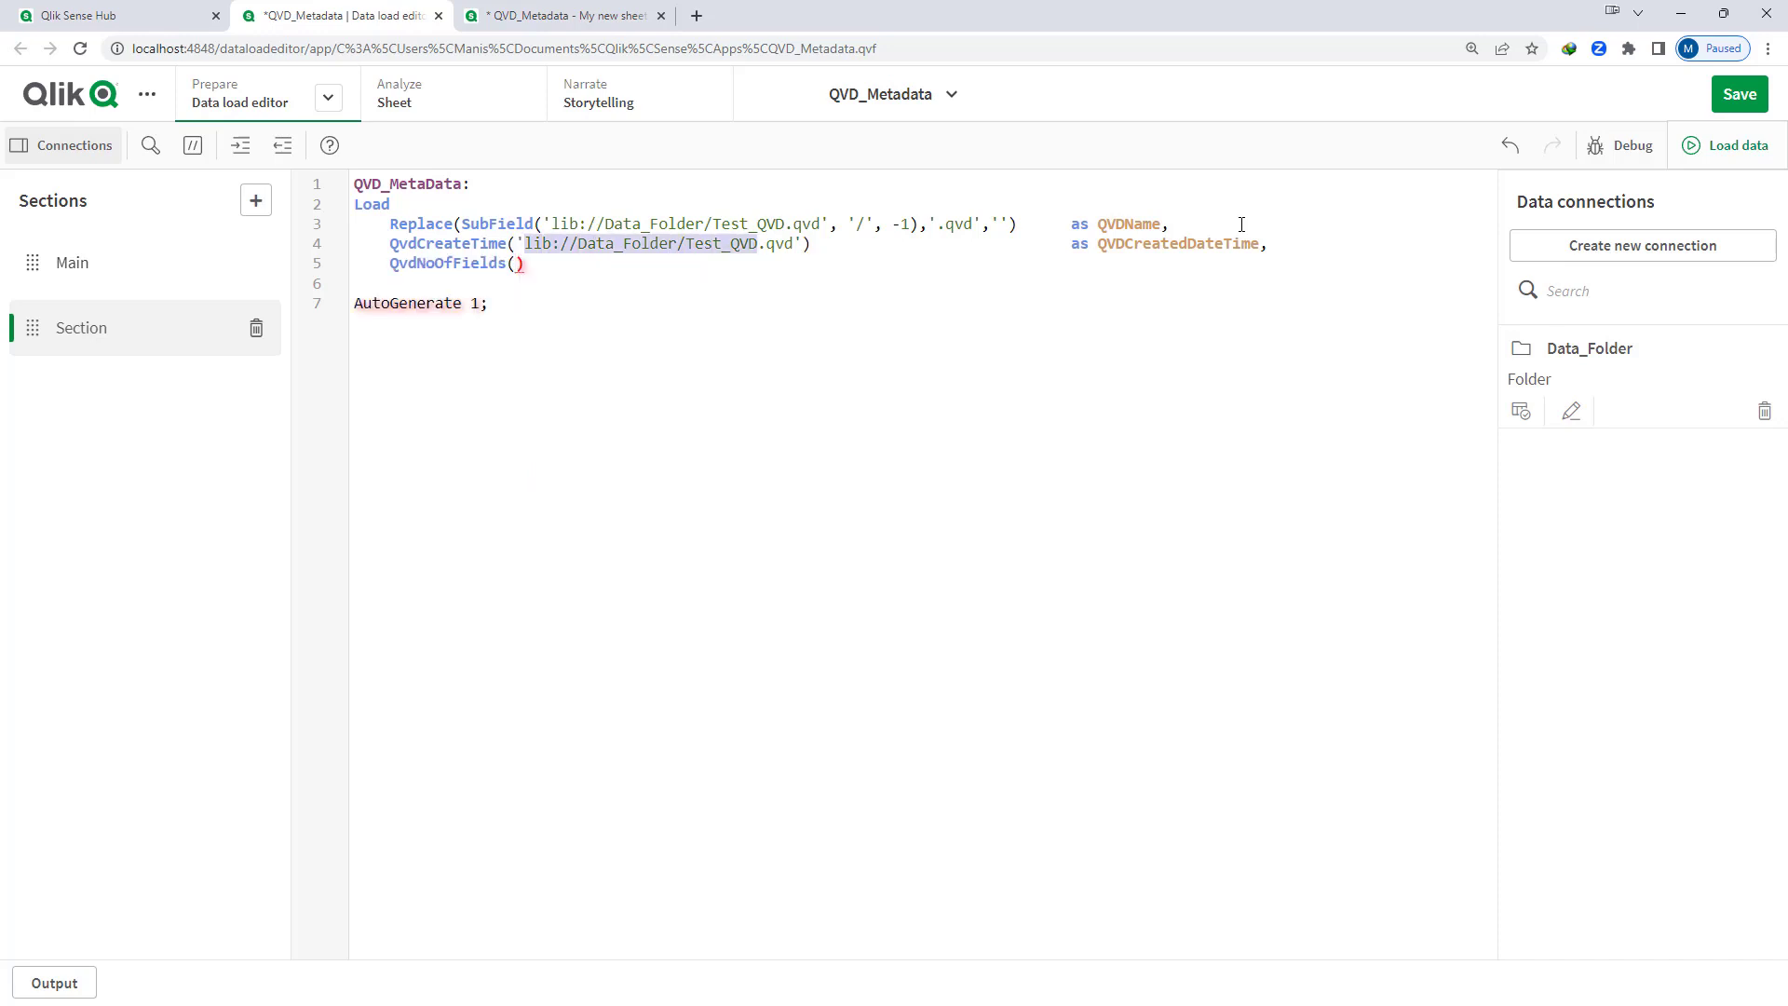
{"action": "key", "text": "Right"}
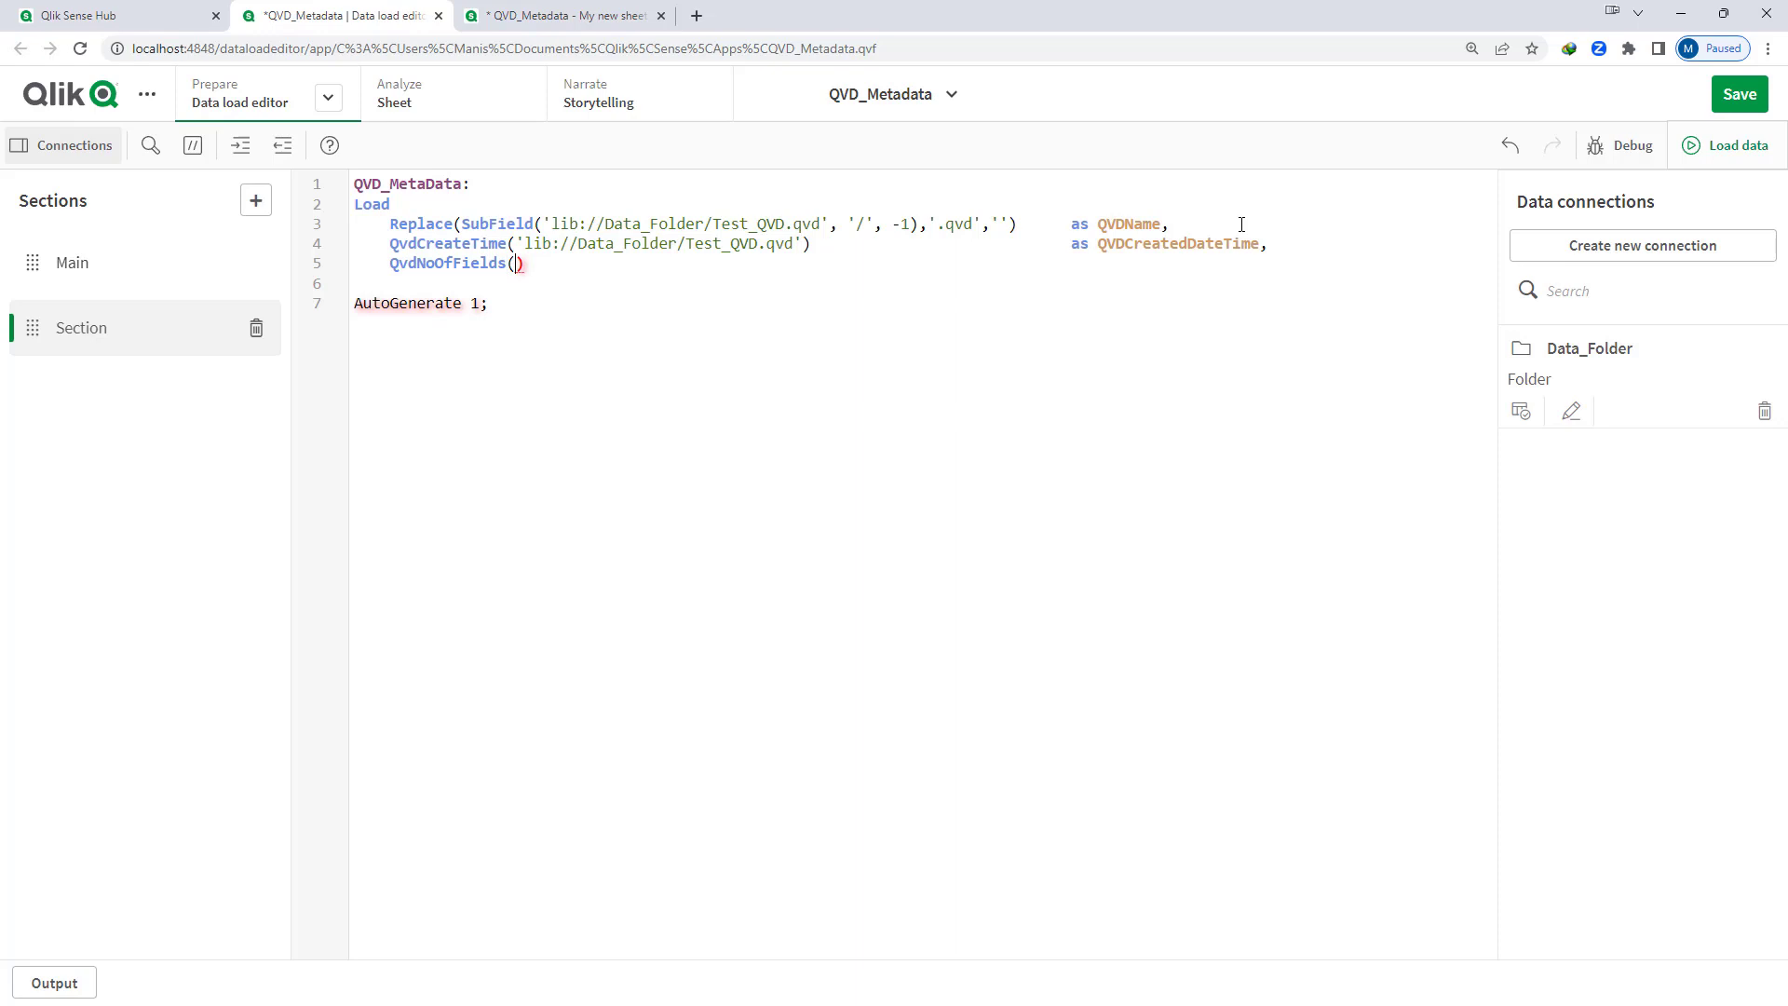
{"action": "type", "text": "'lib://Data_Folder/Test_QVD.qvd'"}
{"action": "key", "text": "End"}
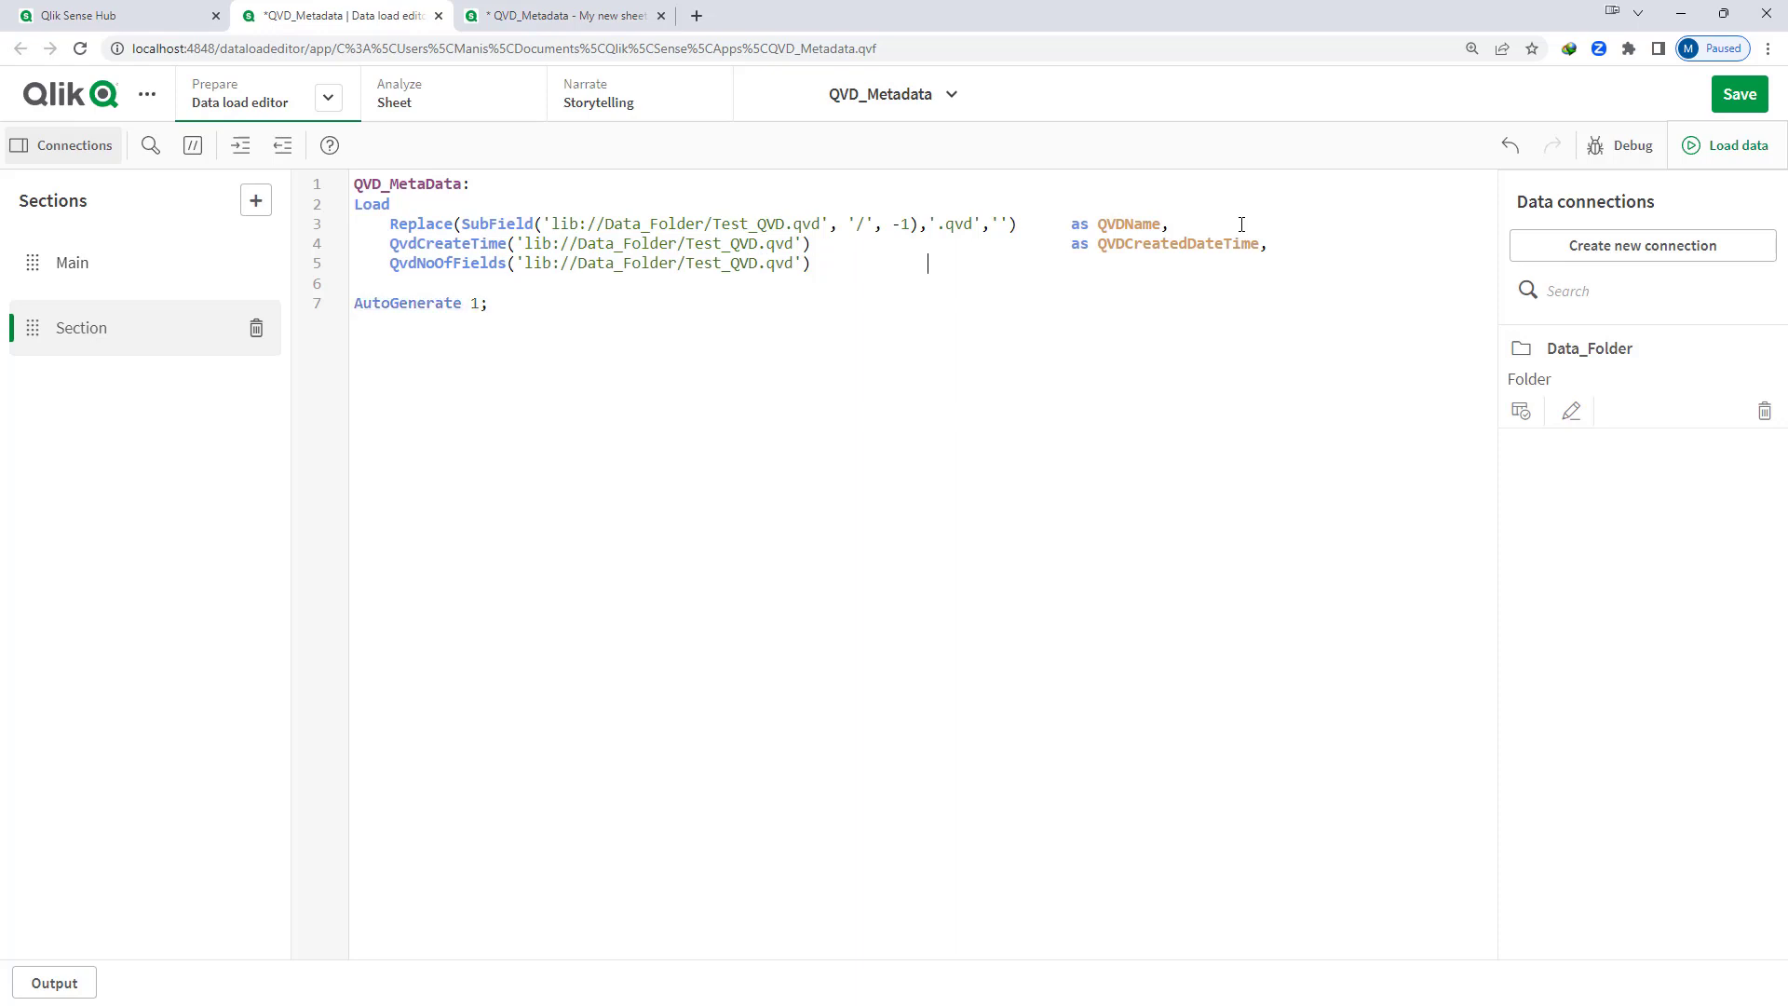
{"action": "type", "text": "as QVDNoOfFields,"}
{"action": "key", "text": "Return"}
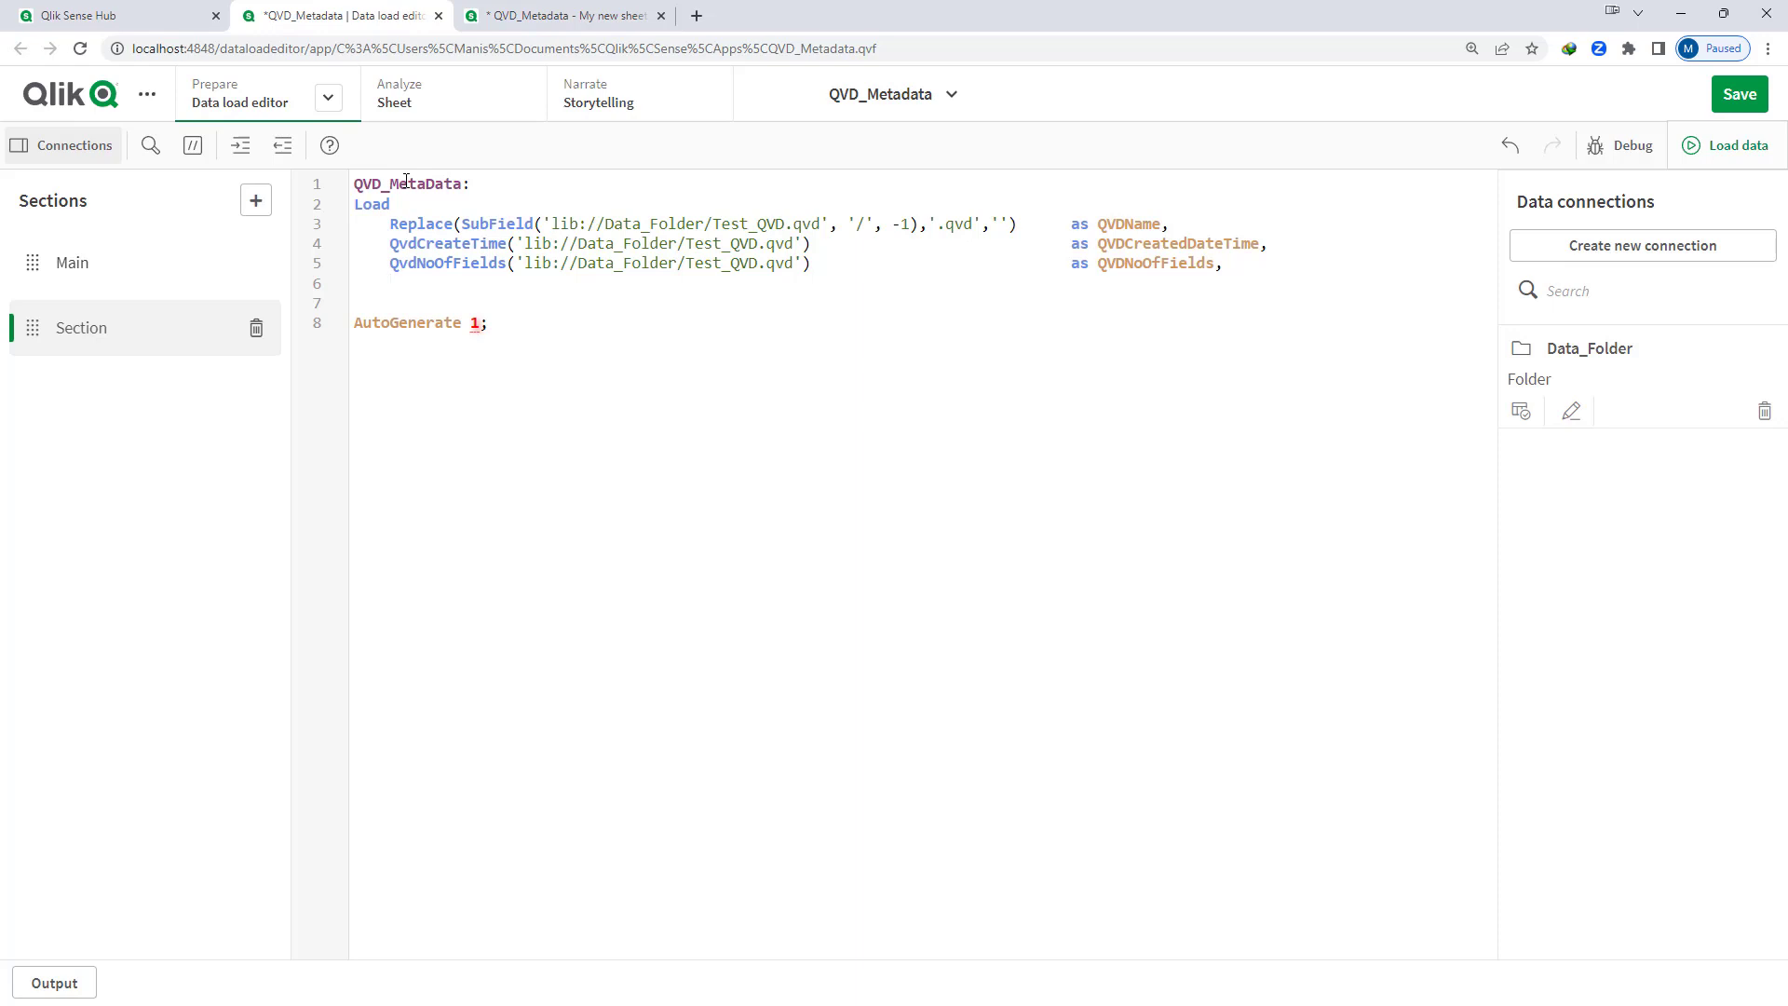
Add a QvdNoOfRecords line for the same QVD path, aliased as QVDNoOfRecords
{"action": "type", "text": "QVDNO"}
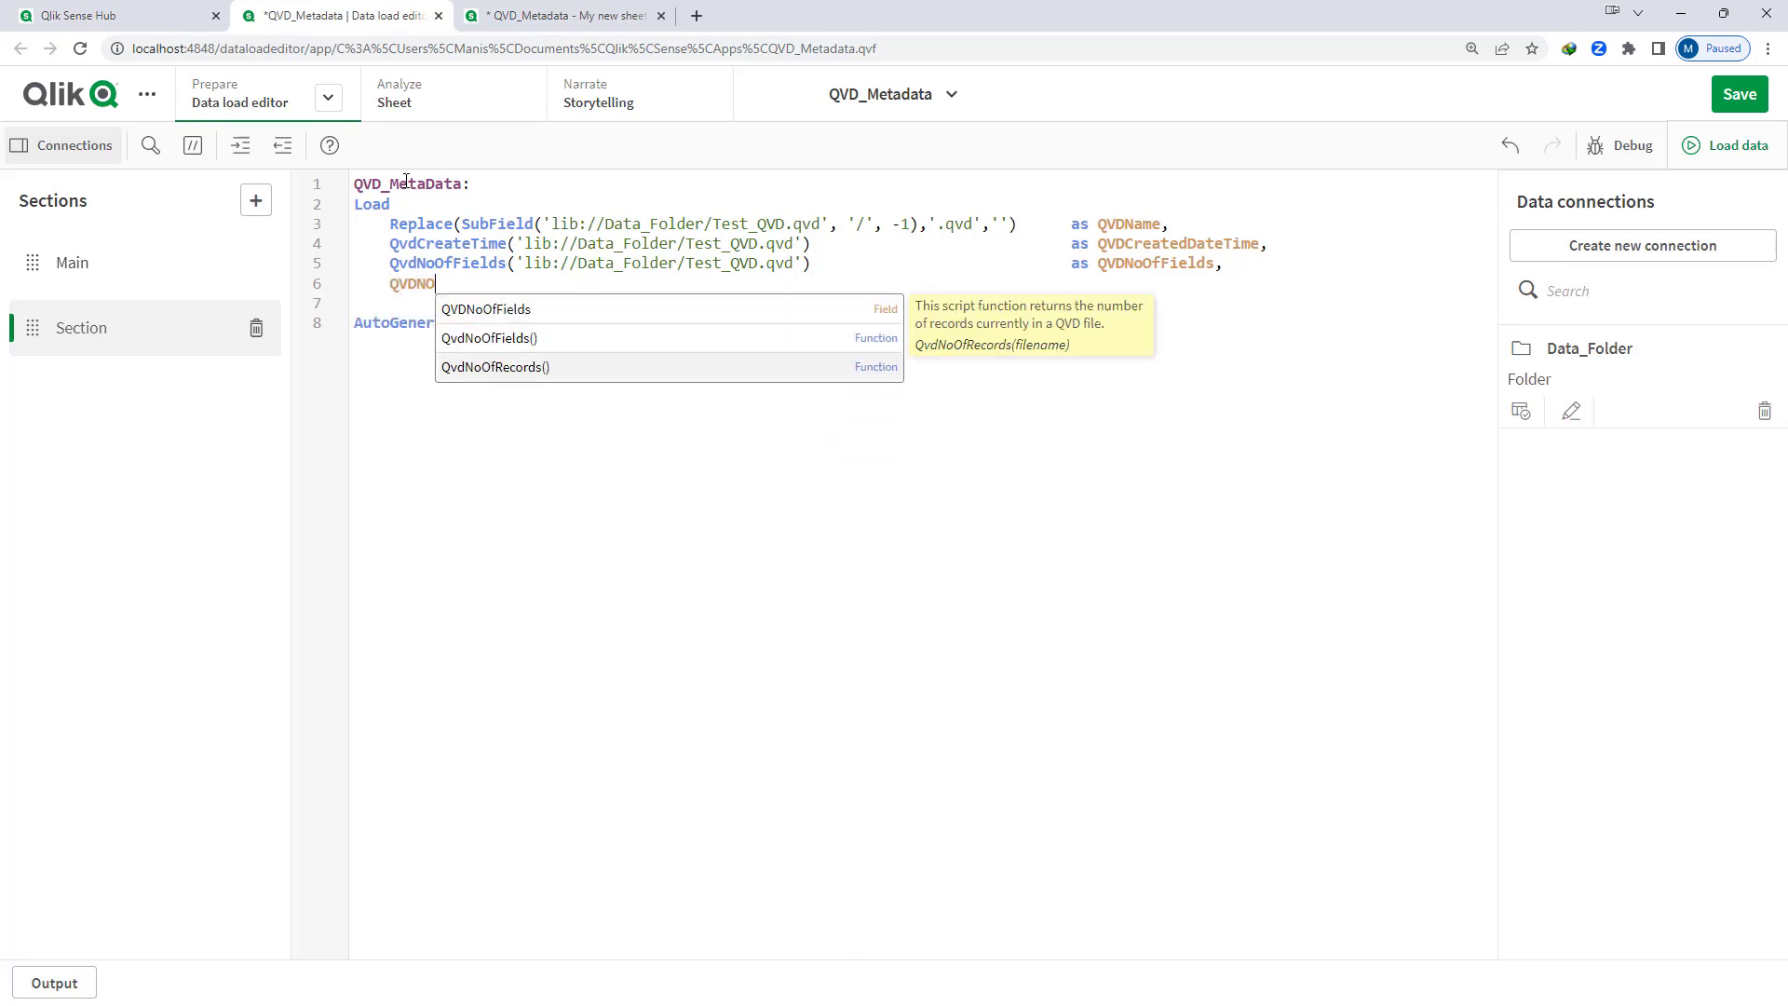
{"action": "key", "text": "Return"}
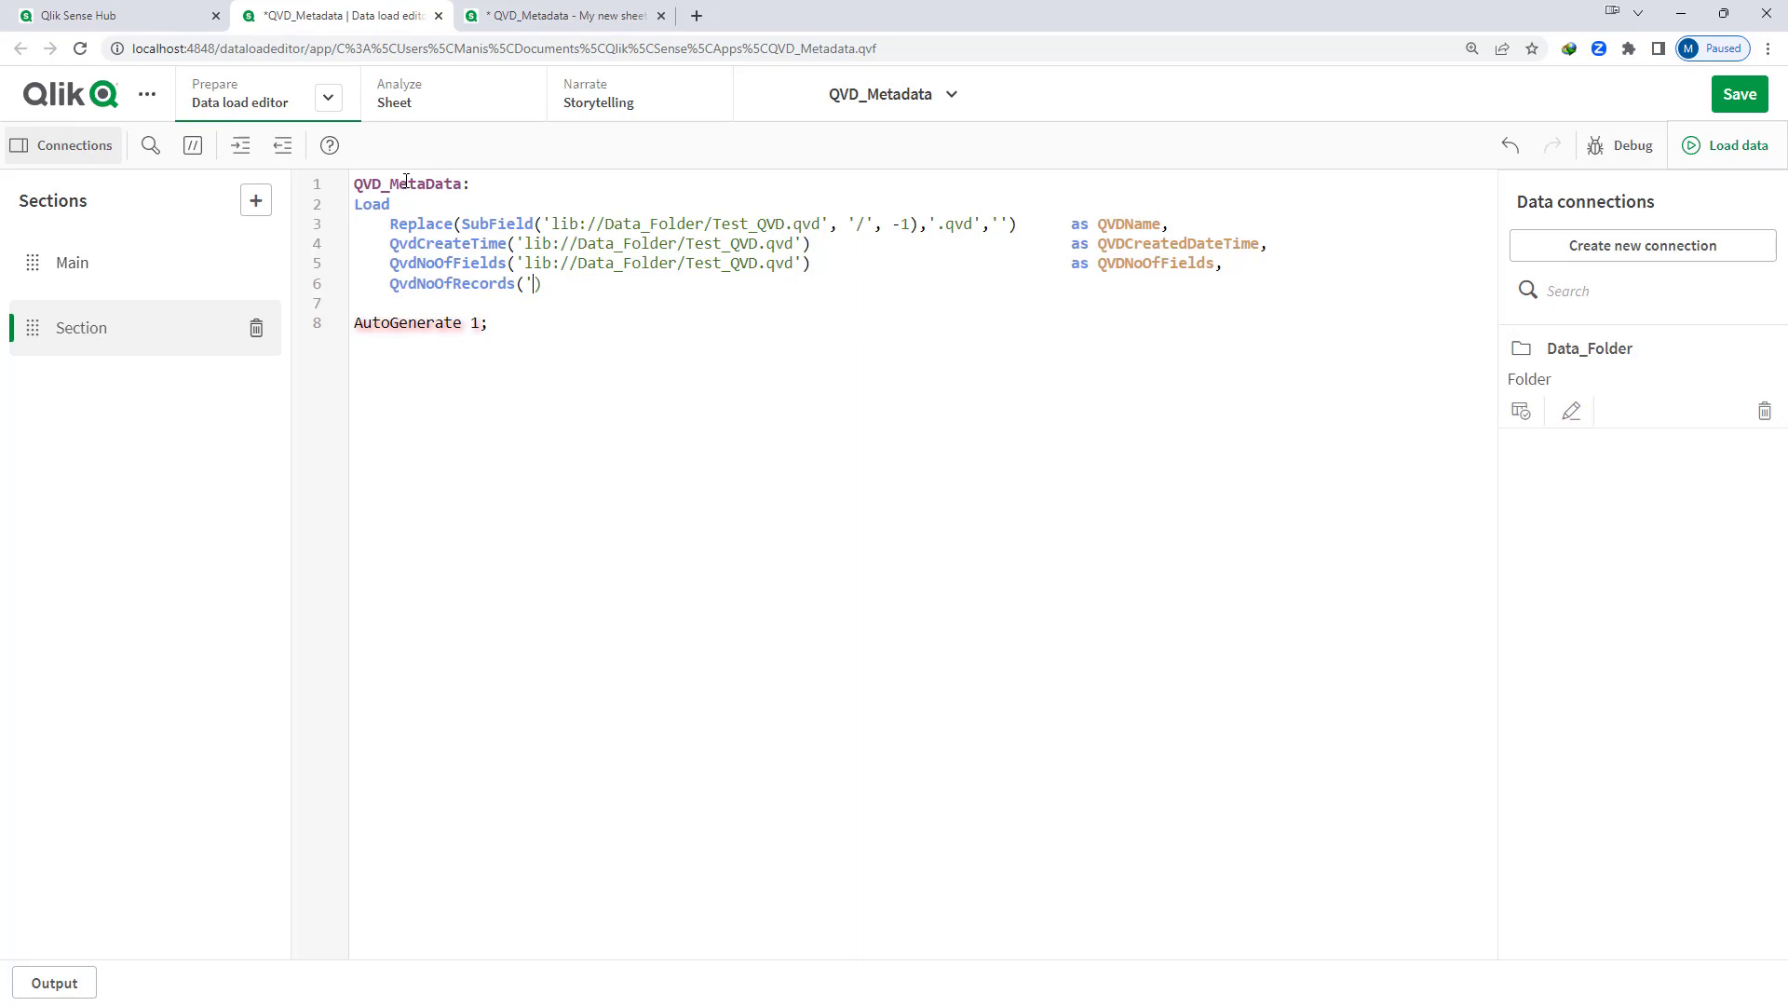
{"action": "type", "text": "'lib://Data_Folder/Test_QVD.qvd'"}
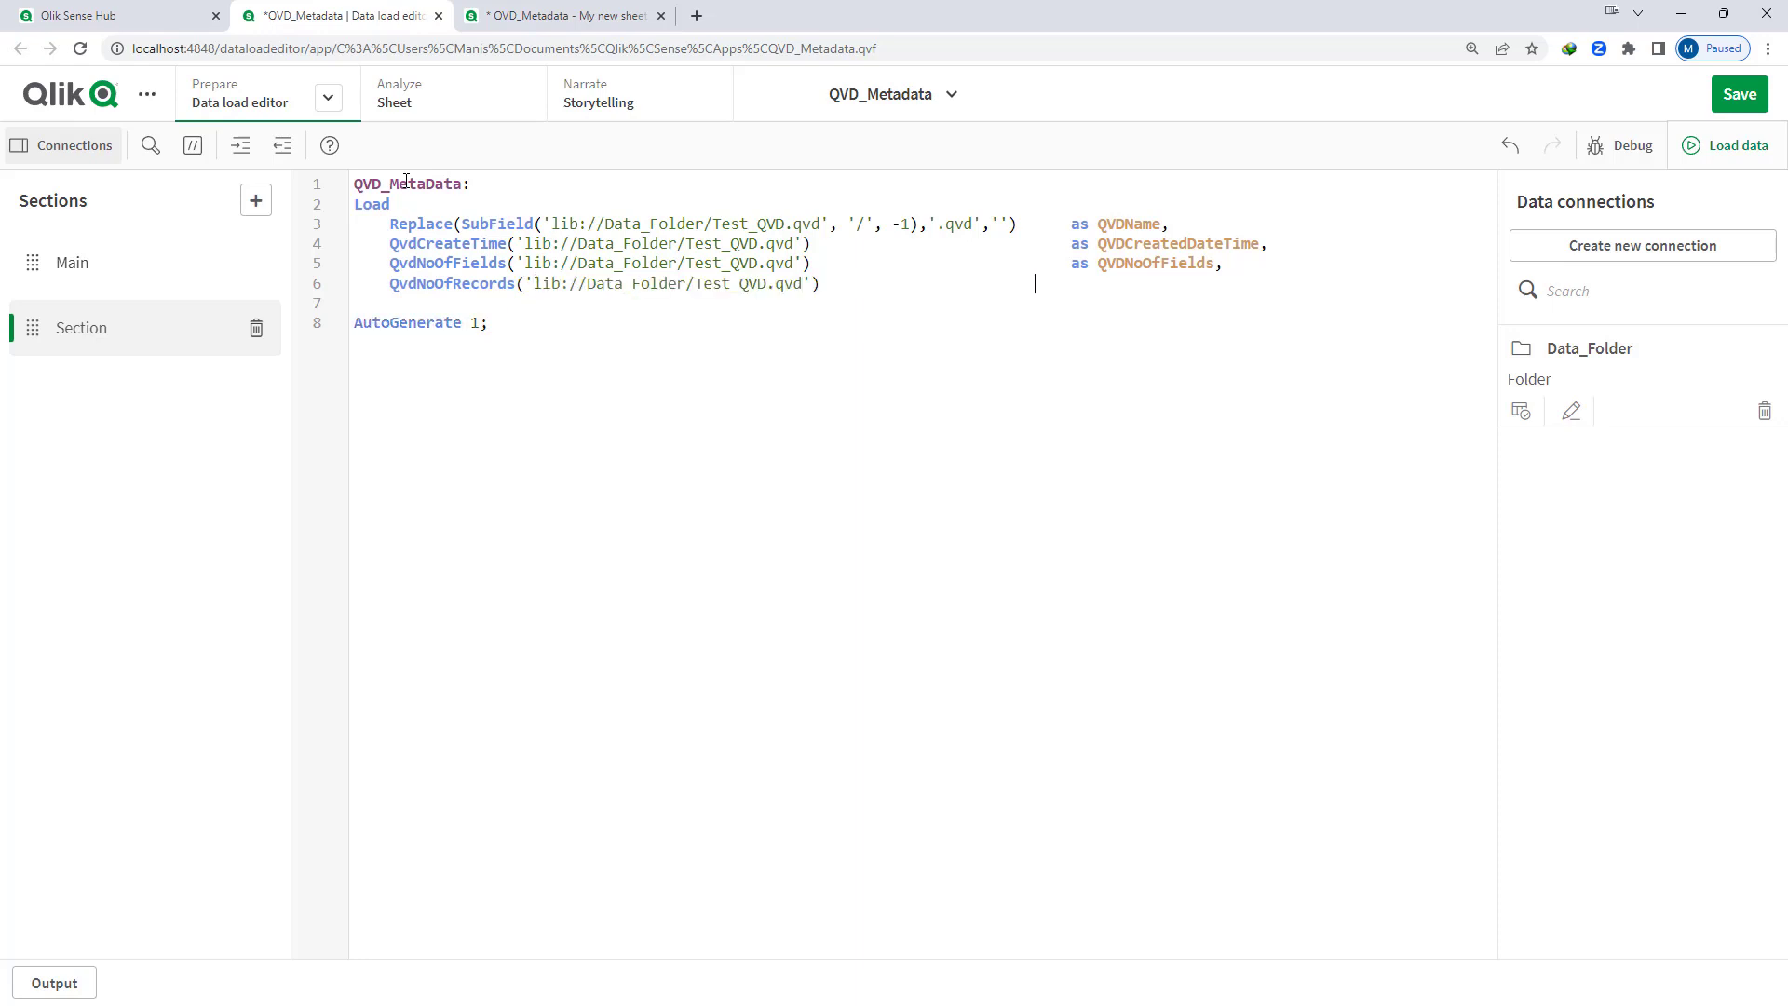
{"action": "type", "text": "as QVDNoOfRecords,"}
{"action": "key", "text": "Return"}
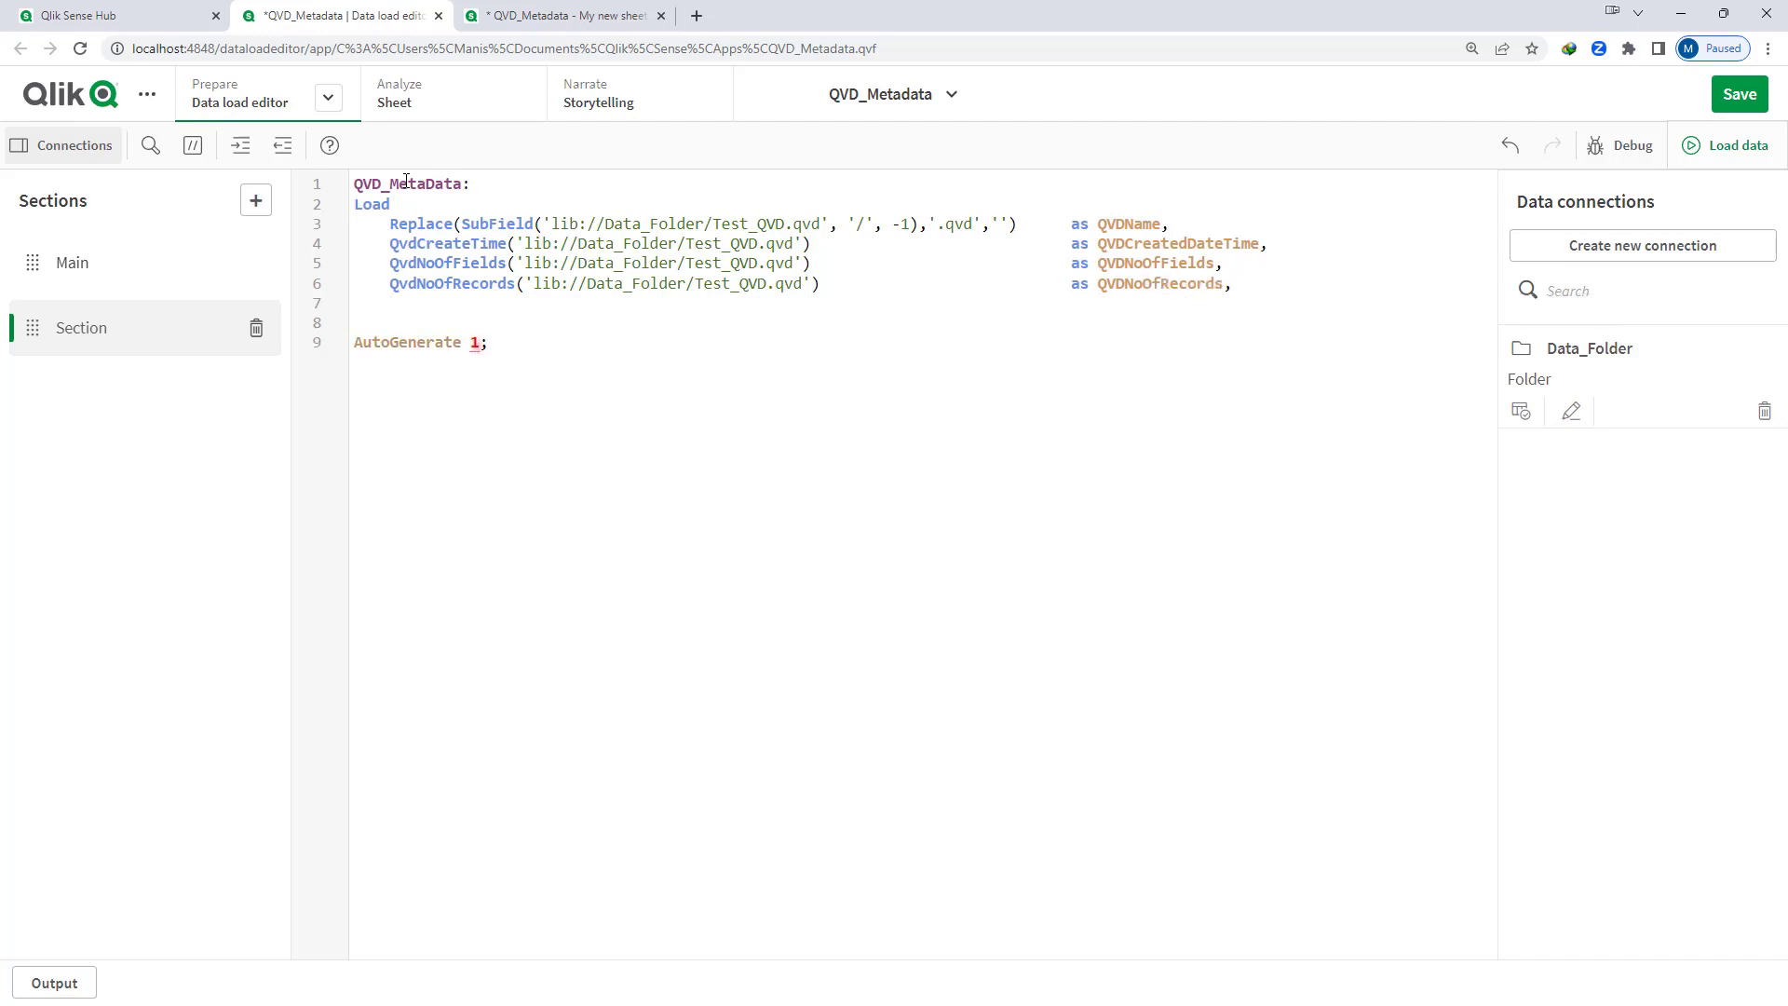
Add a QvdTableName line aliased as QVDTableName and reload the data
{"action": "type", "text": "QVDTa"}
{"action": "key", "text": "Return"}
{"action": "type", "text": "'"}
{"action": "type", "text": "lib://Data_Folder/Test_QVD.qvd'"}
{"action": "key", "text": "End"}
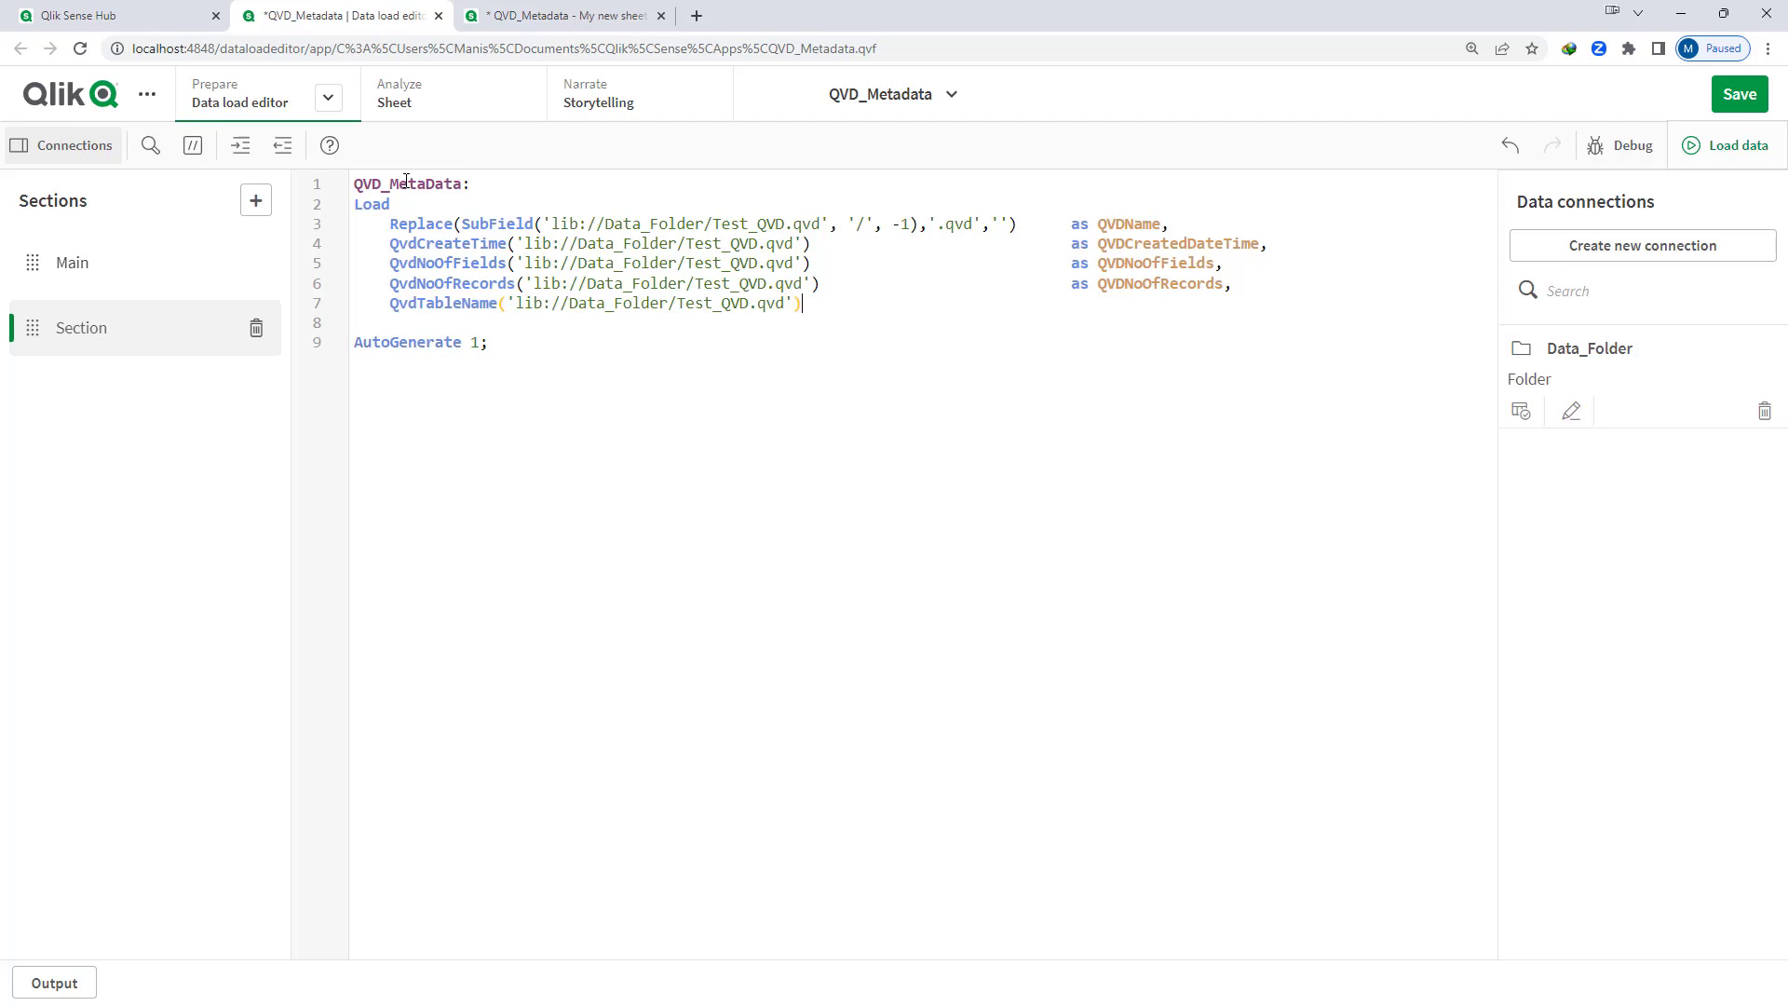
{"action": "type", "text": "as QVDTableName"}
{"action": "left_click", "coordinate": [1763, 146]}
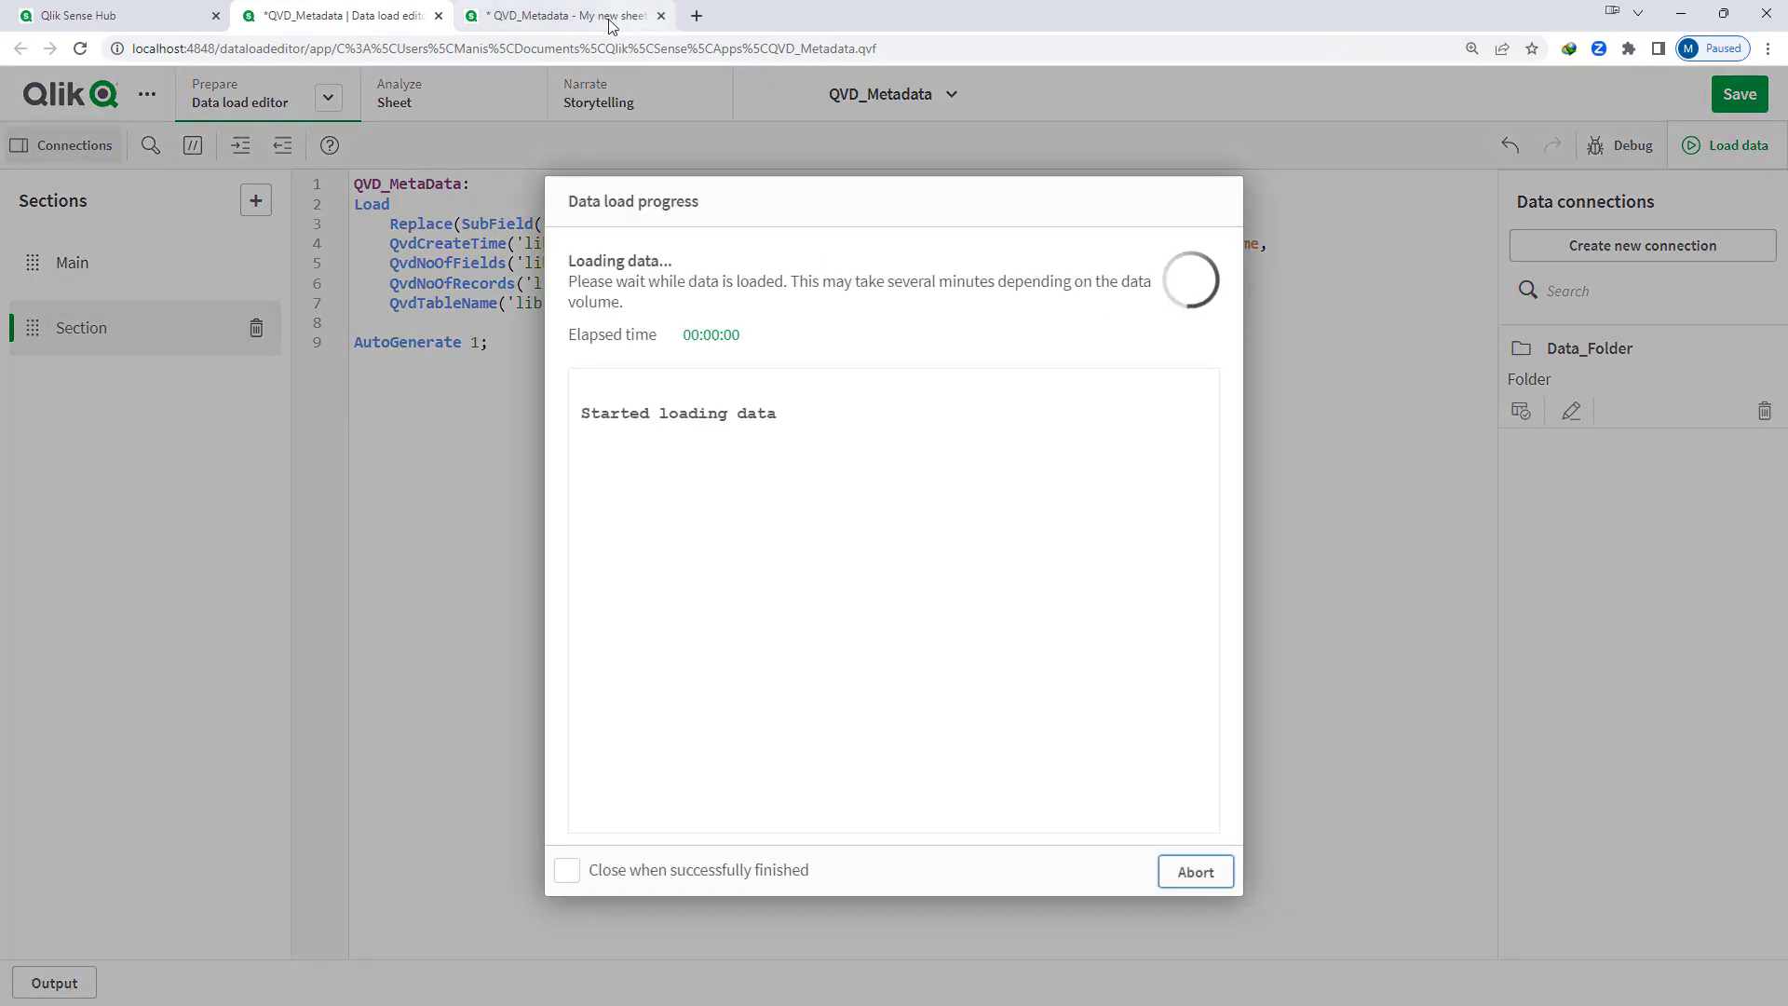
On the sheet, add the QVDNoOfFields and QVDTableName columns to the table and stretch it full width
{"action": "left_click", "coordinate": [607, 19]}
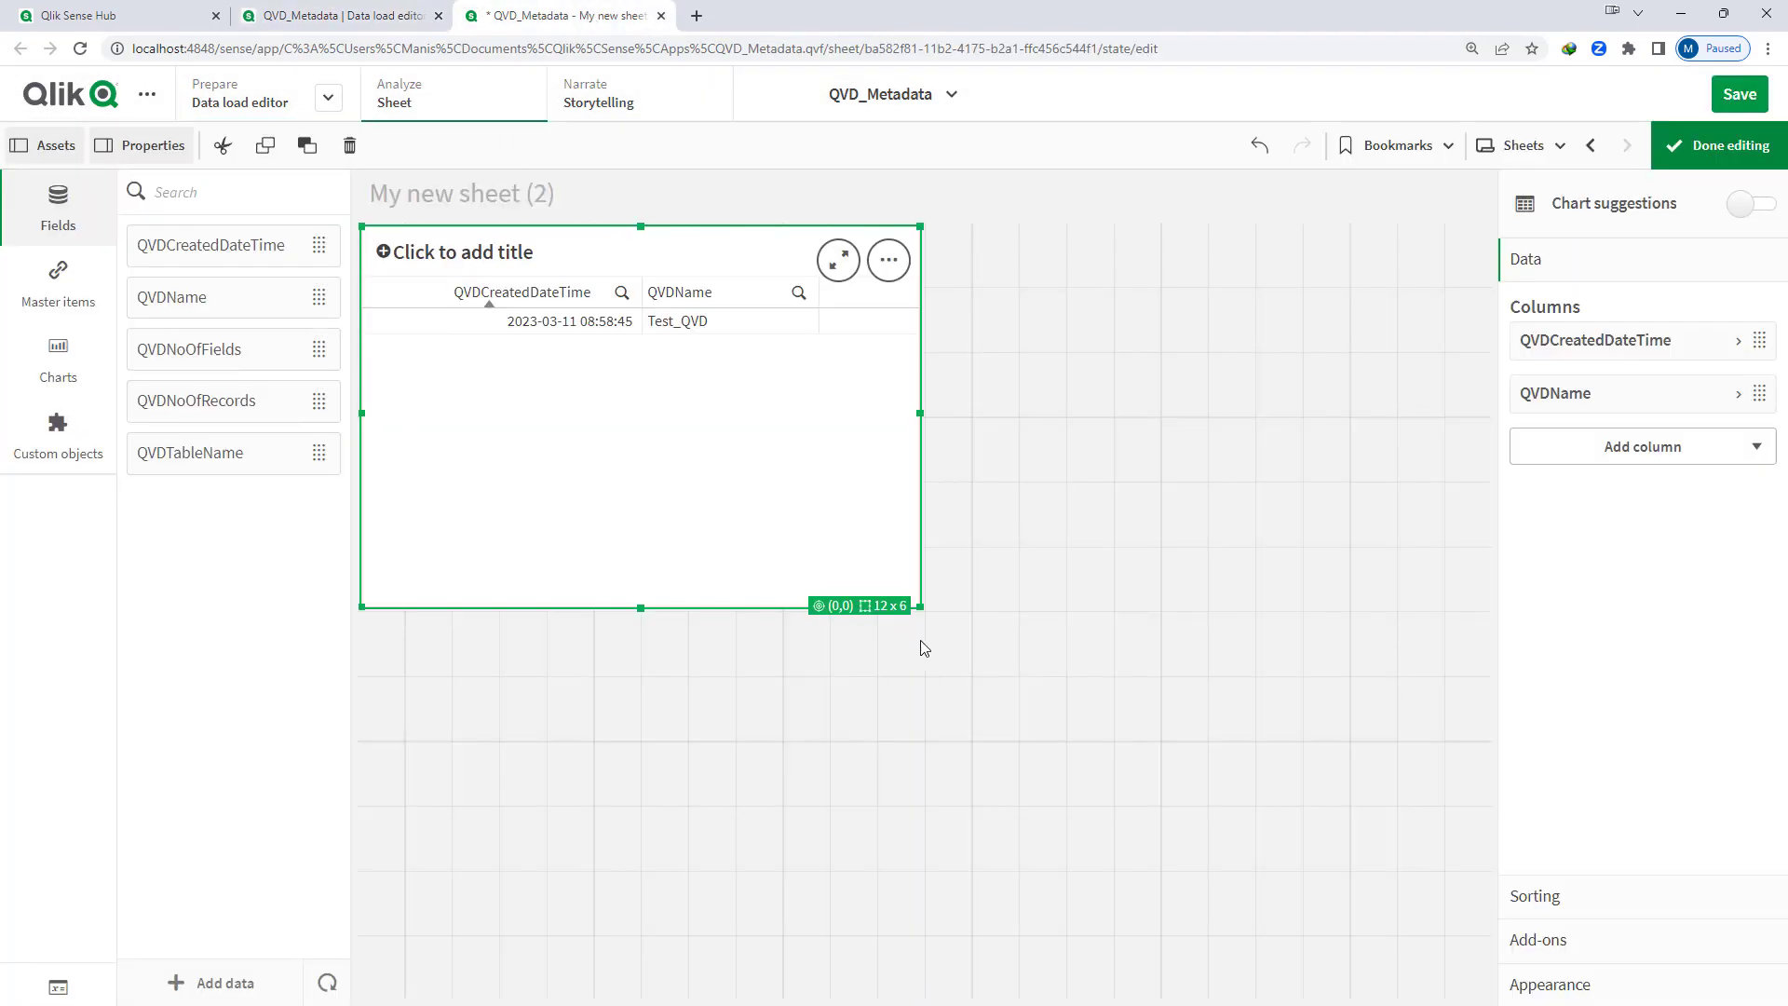
{"action": "left_click", "coordinate": [918, 616]}
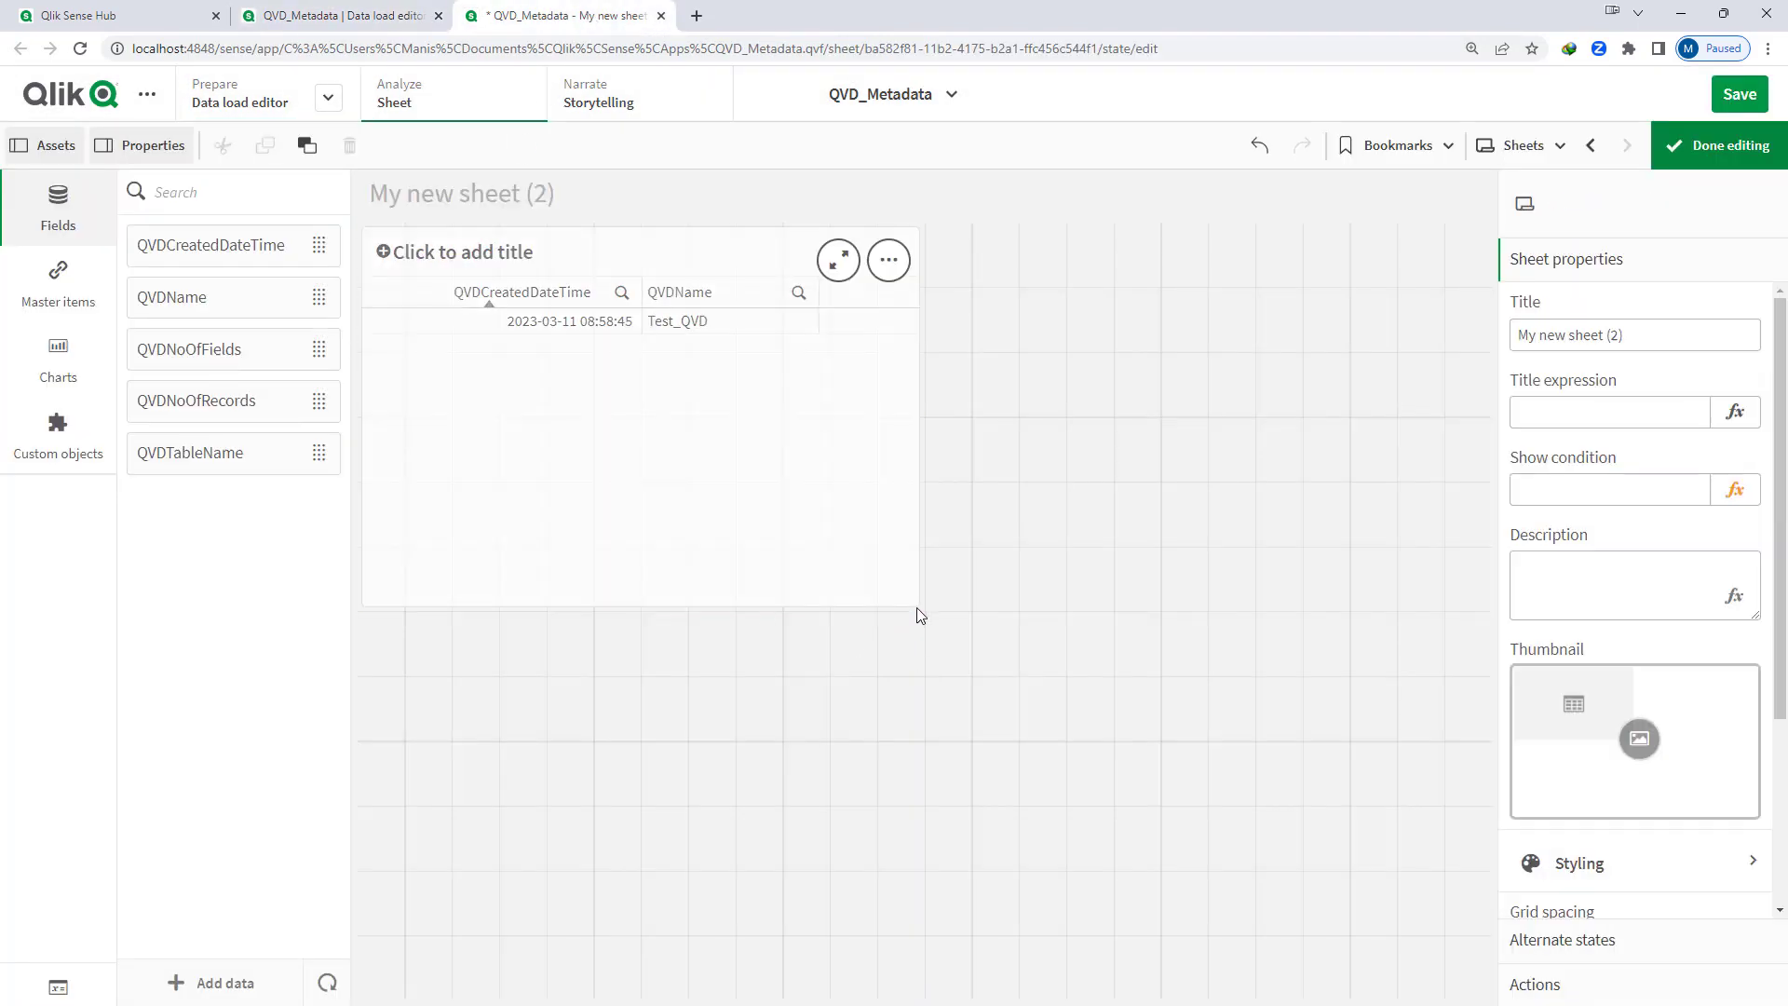
{"action": "left_click", "coordinate": [630, 475]}
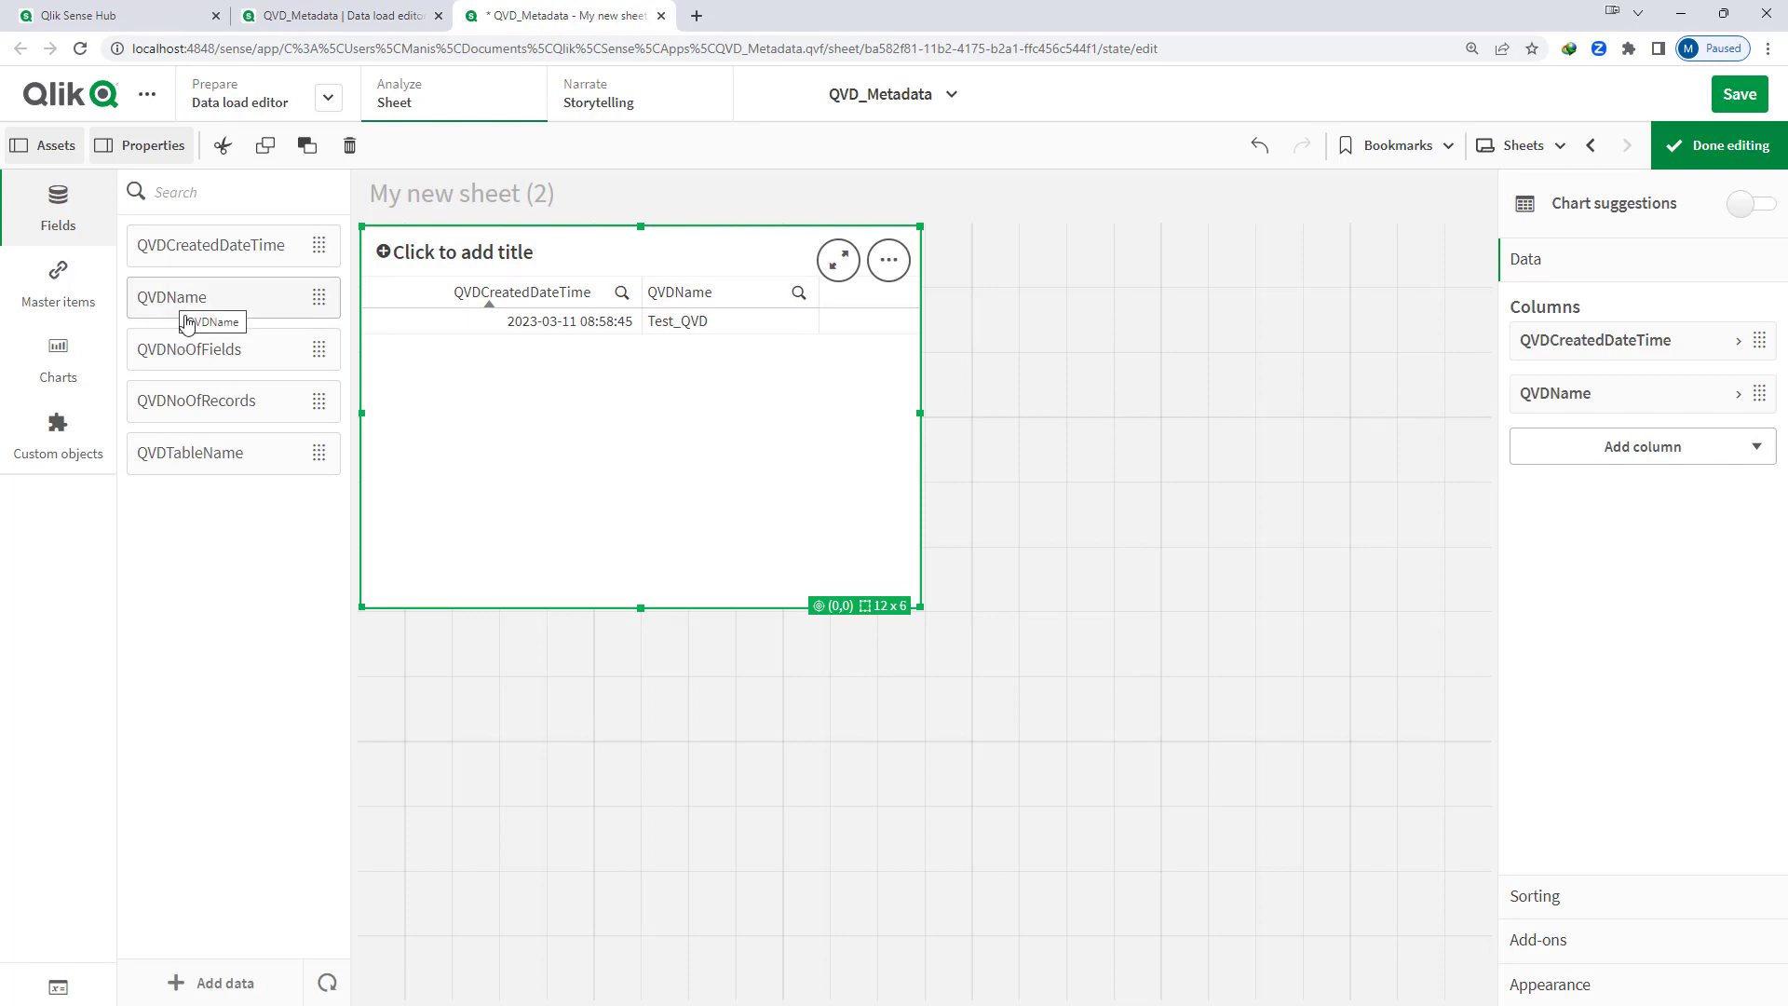
{"action": "left_click_drag", "start_coordinate": [202, 365], "coordinate": [600, 347]}
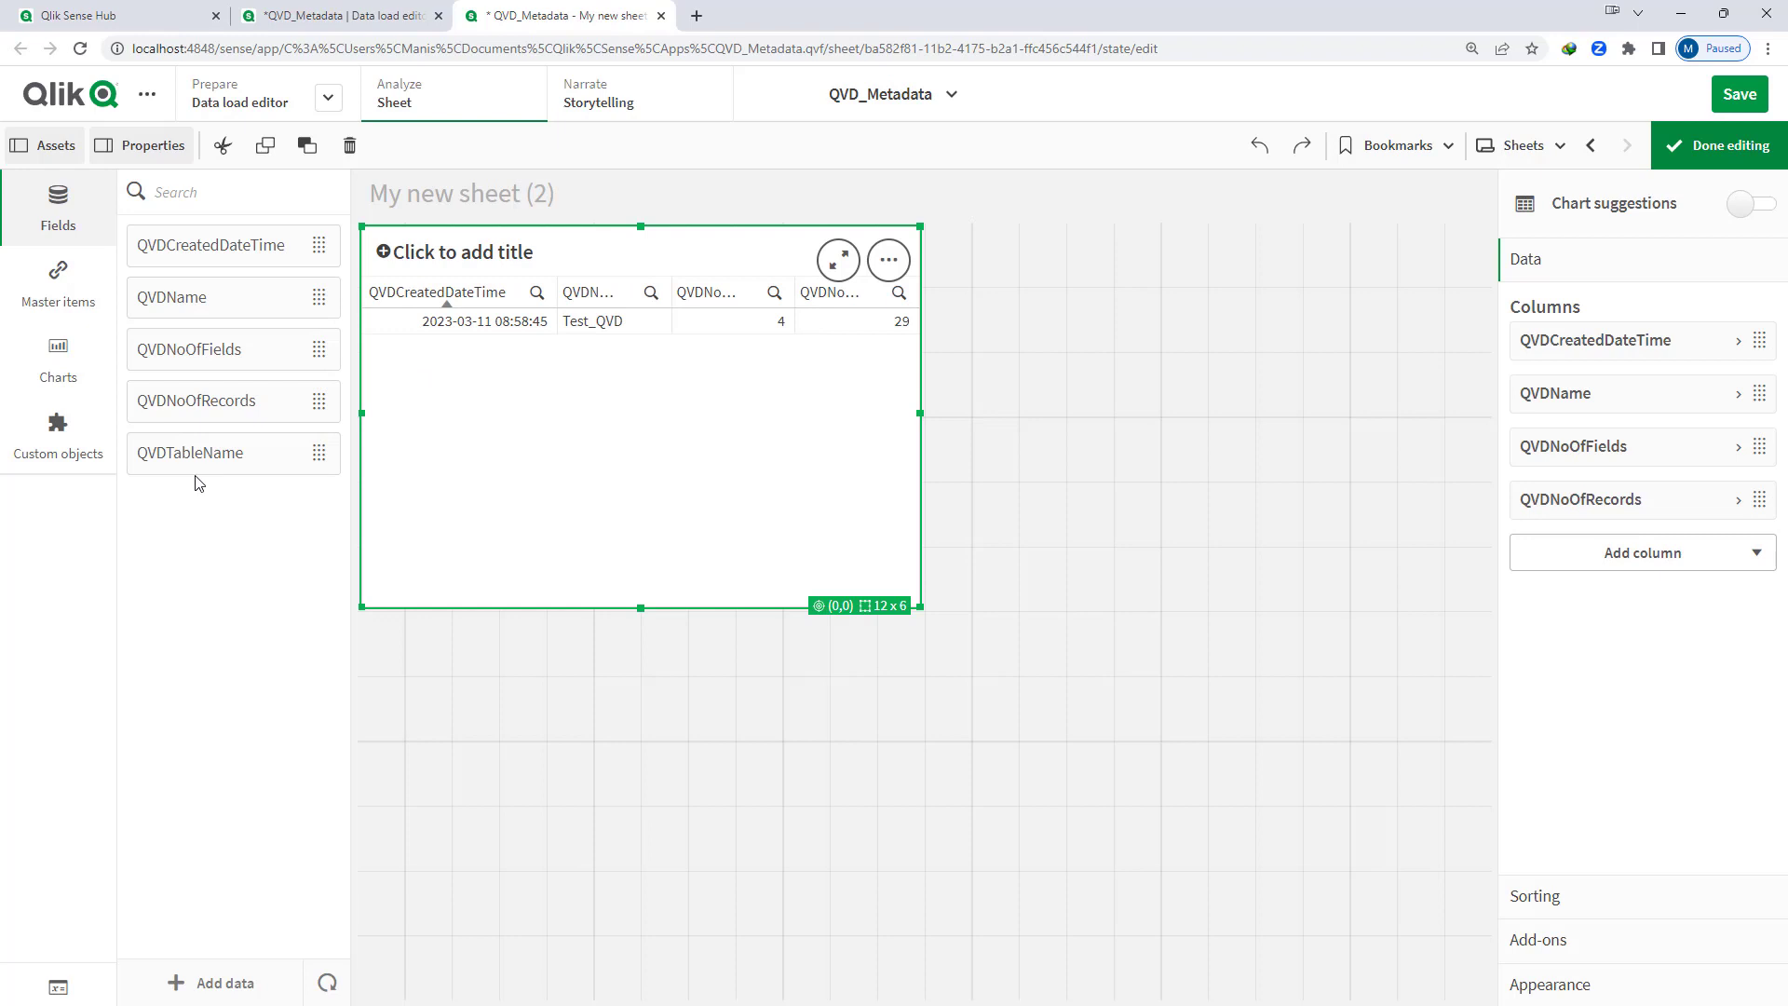
{"action": "left_click_drag", "start_coordinate": [199, 471], "coordinate": [798, 569]}
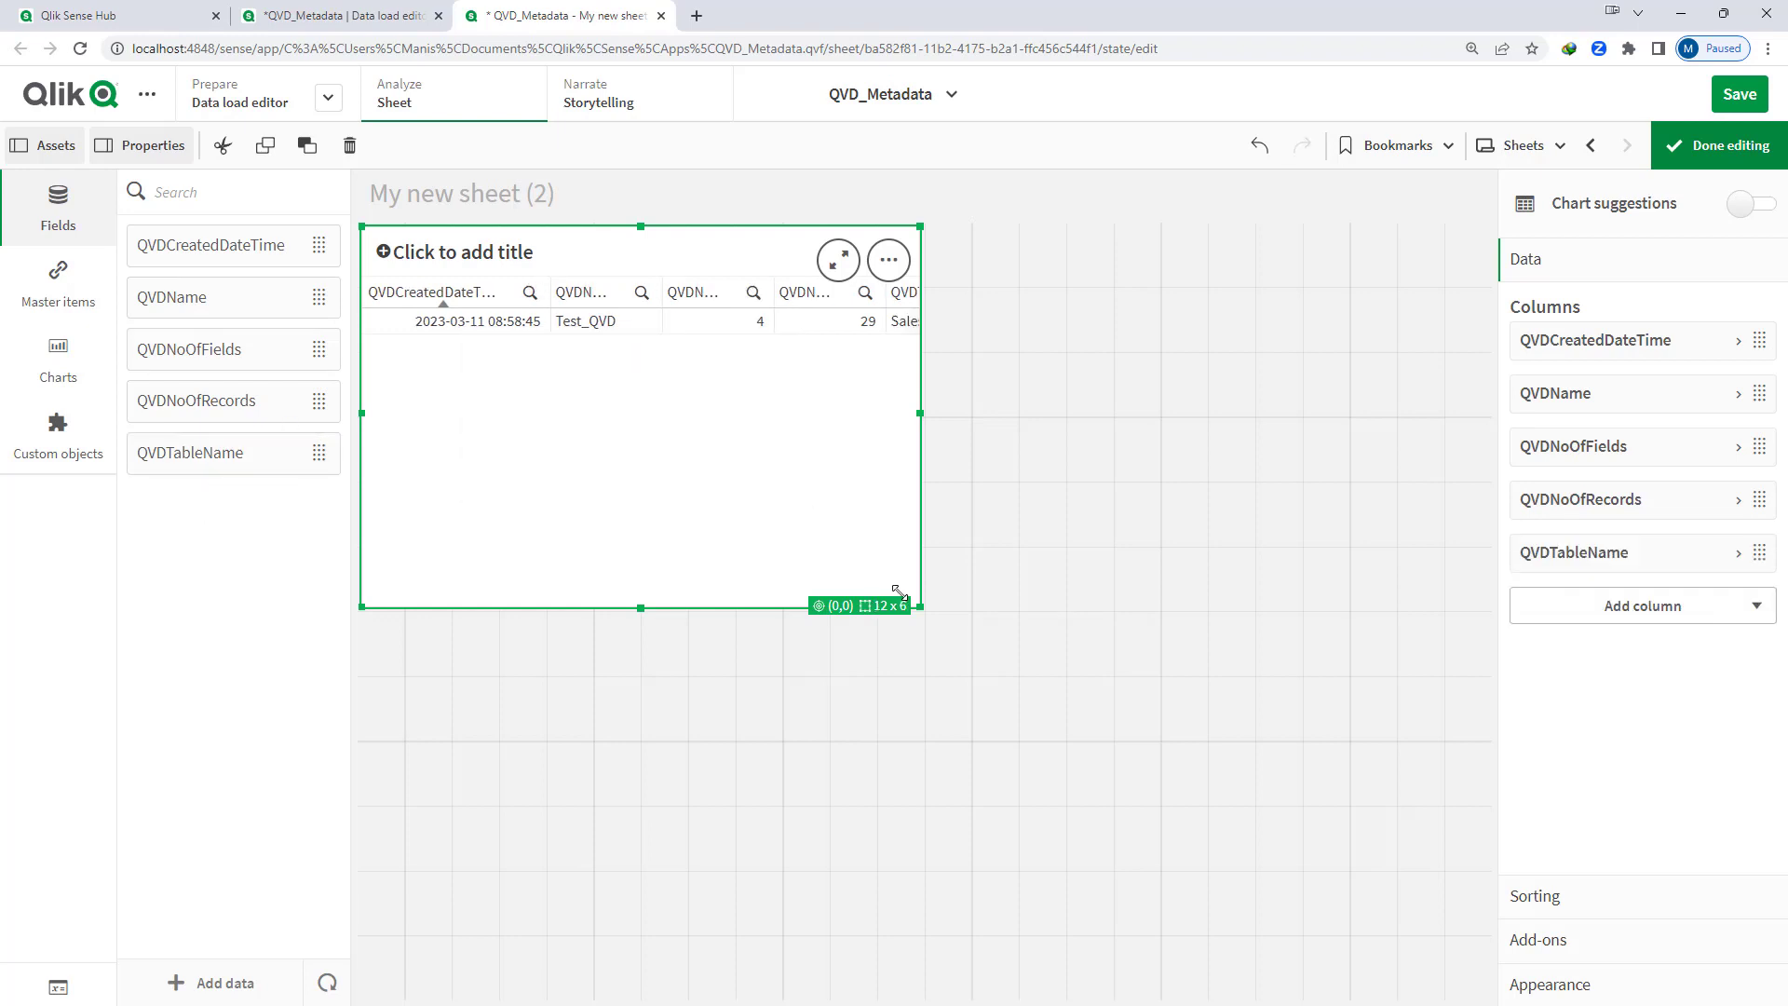
{"action": "left_click_drag", "start_coordinate": [920, 607], "coordinate": [1487, 672]}
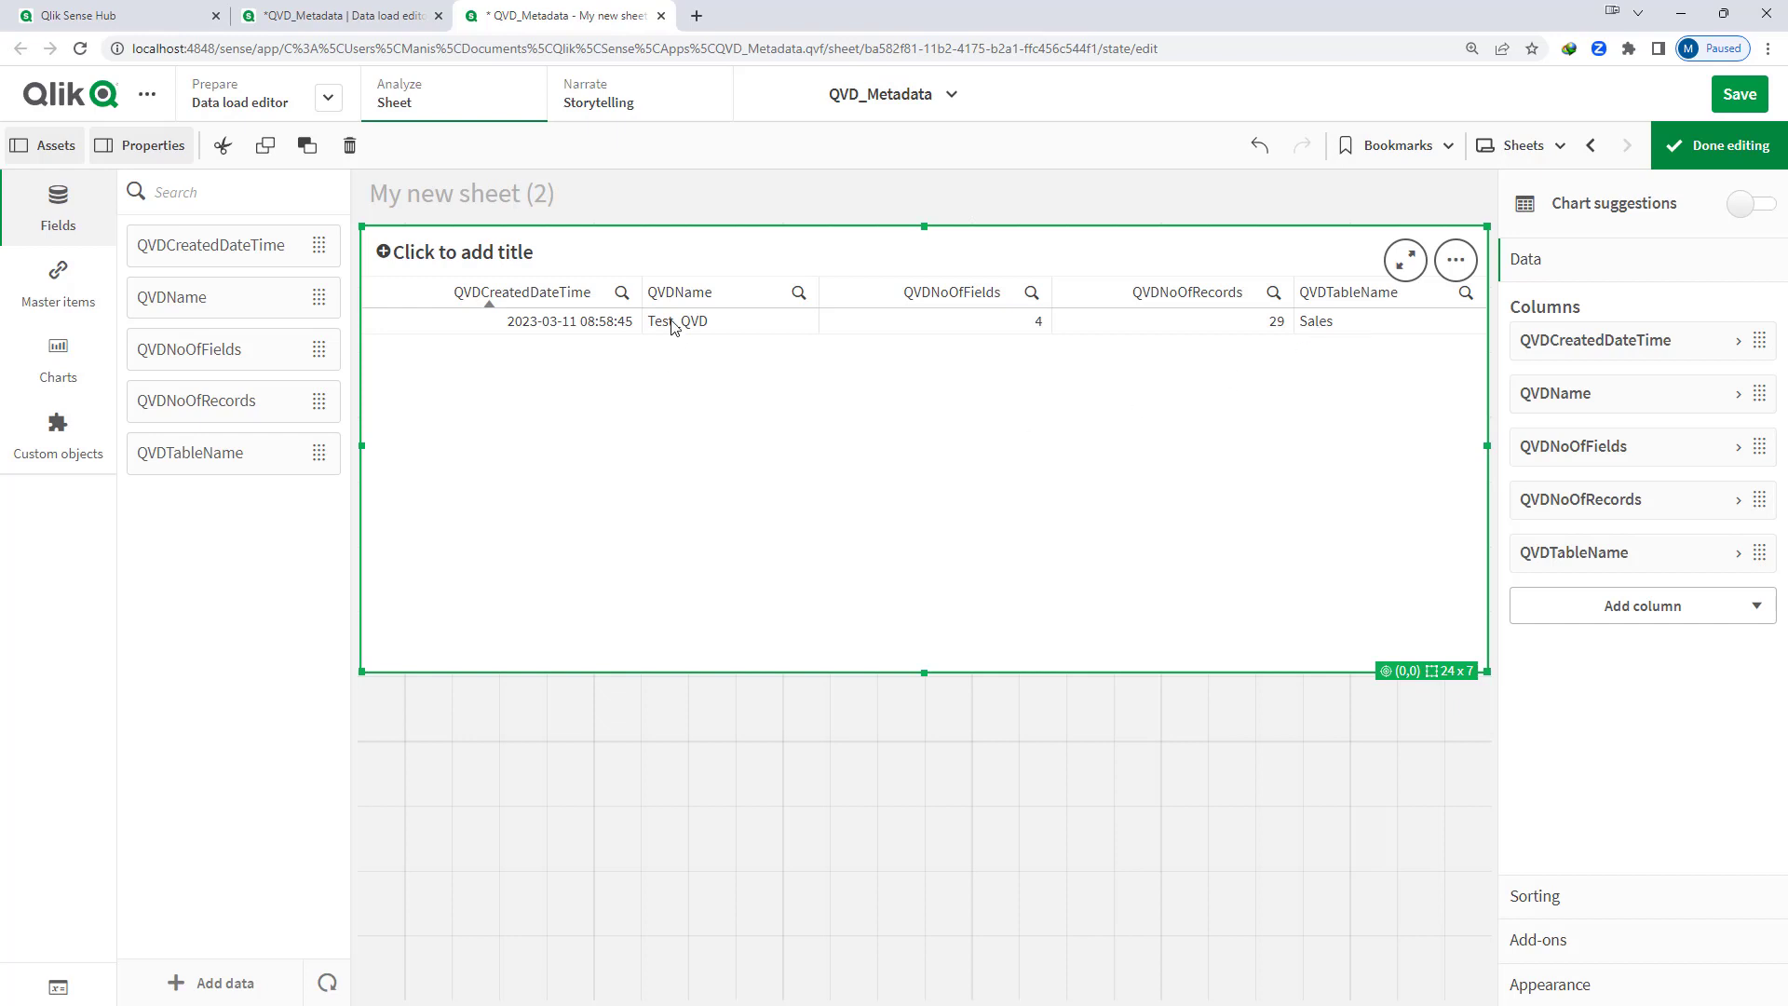
{"action": "left_click", "coordinate": [358, 18]}
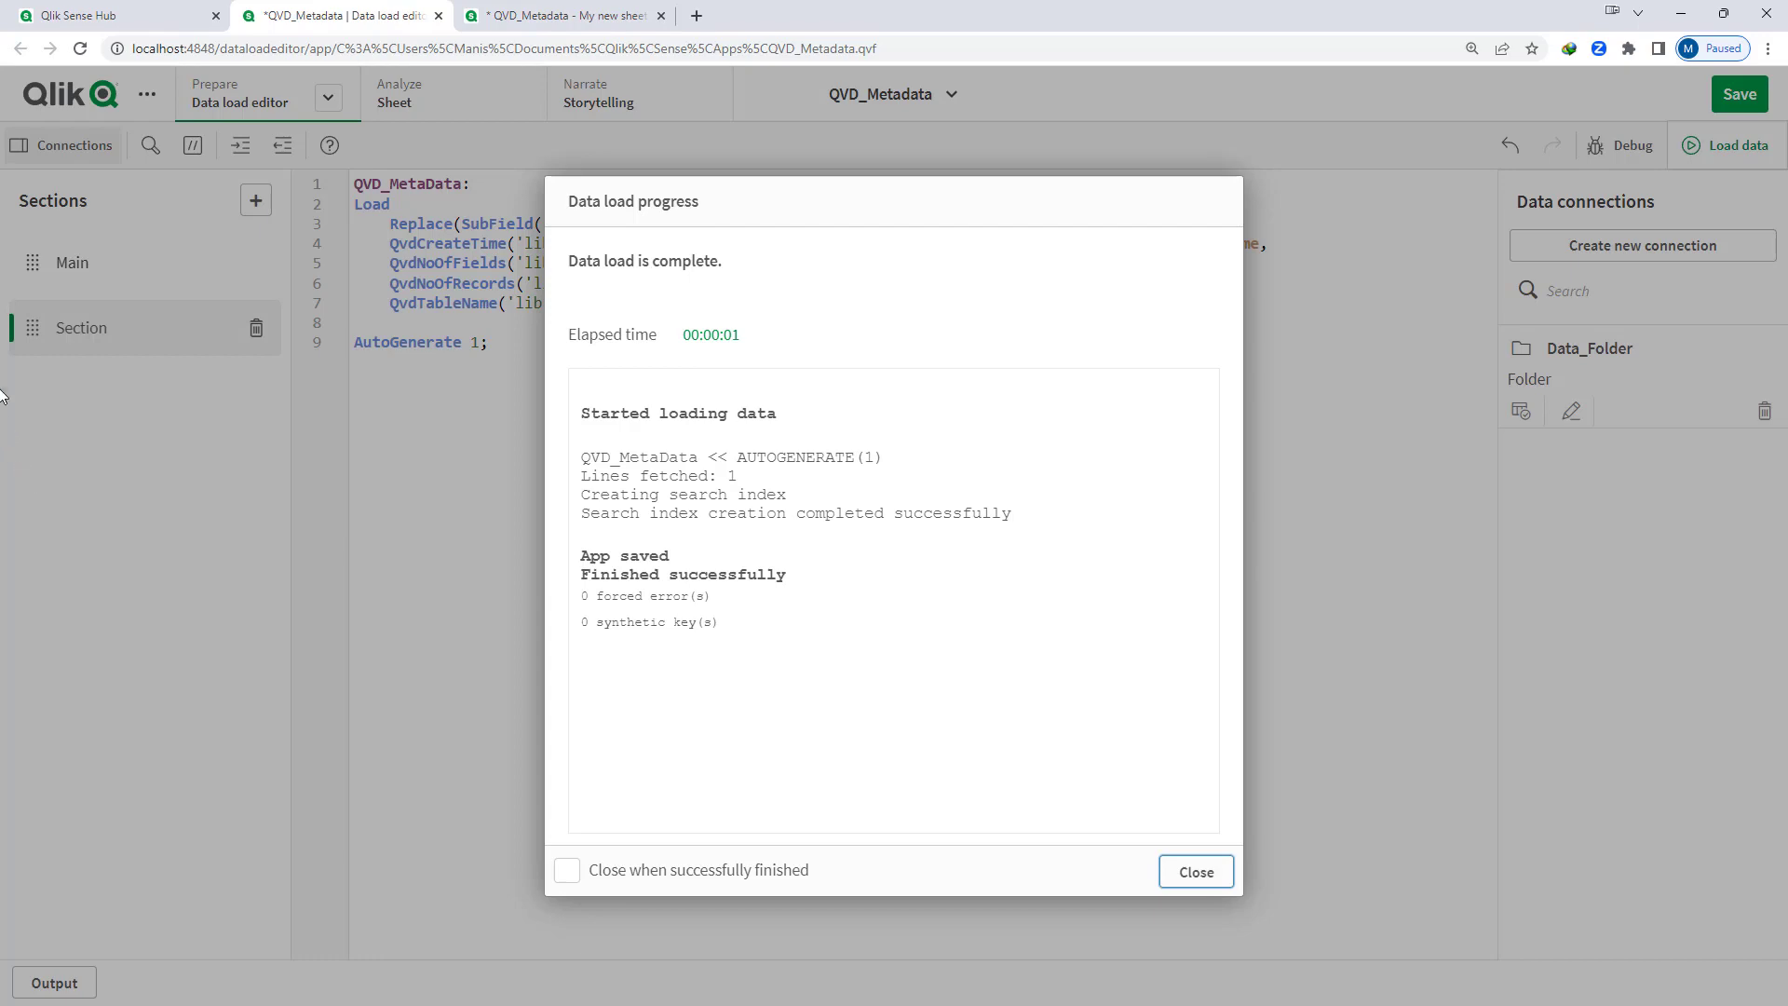
{"action": "left_click", "coordinate": [1200, 870]}
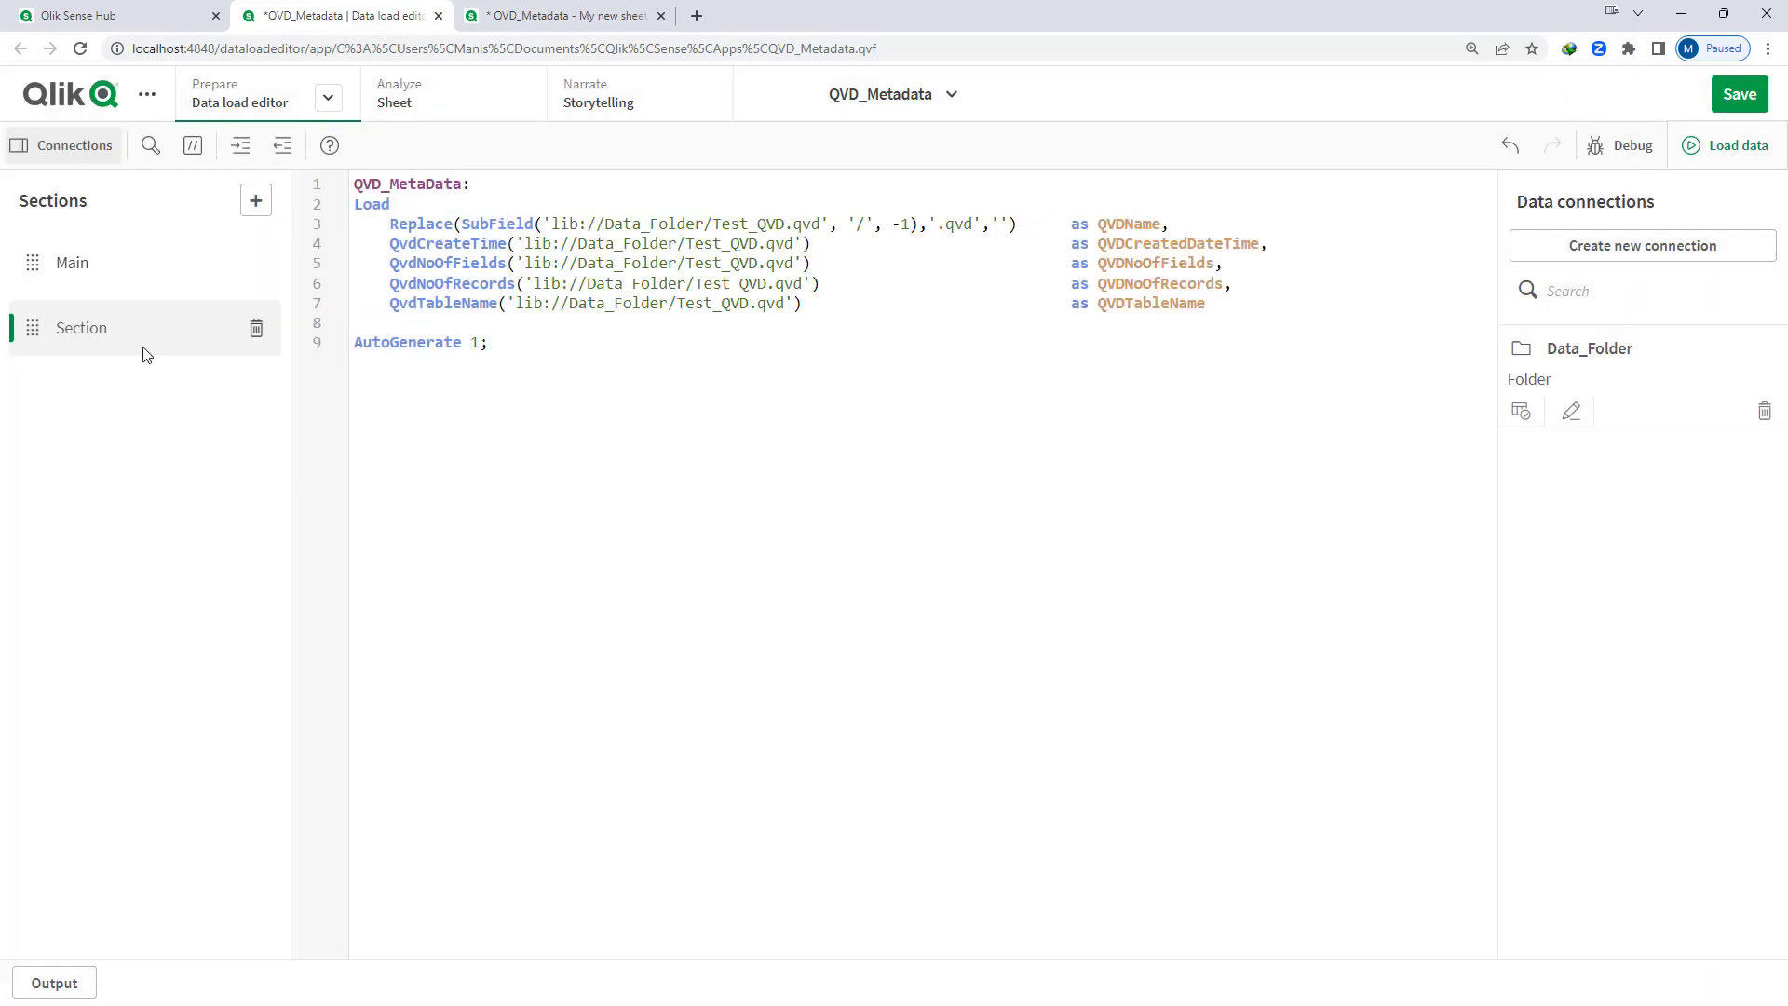
{"action": "left_click", "coordinate": [82, 269]}
{"action": "left_click", "coordinate": [433, 499]}
{"action": "double_click", "coordinate": [402, 521]}
{"action": "key", "text": "ctrl+Tab"}
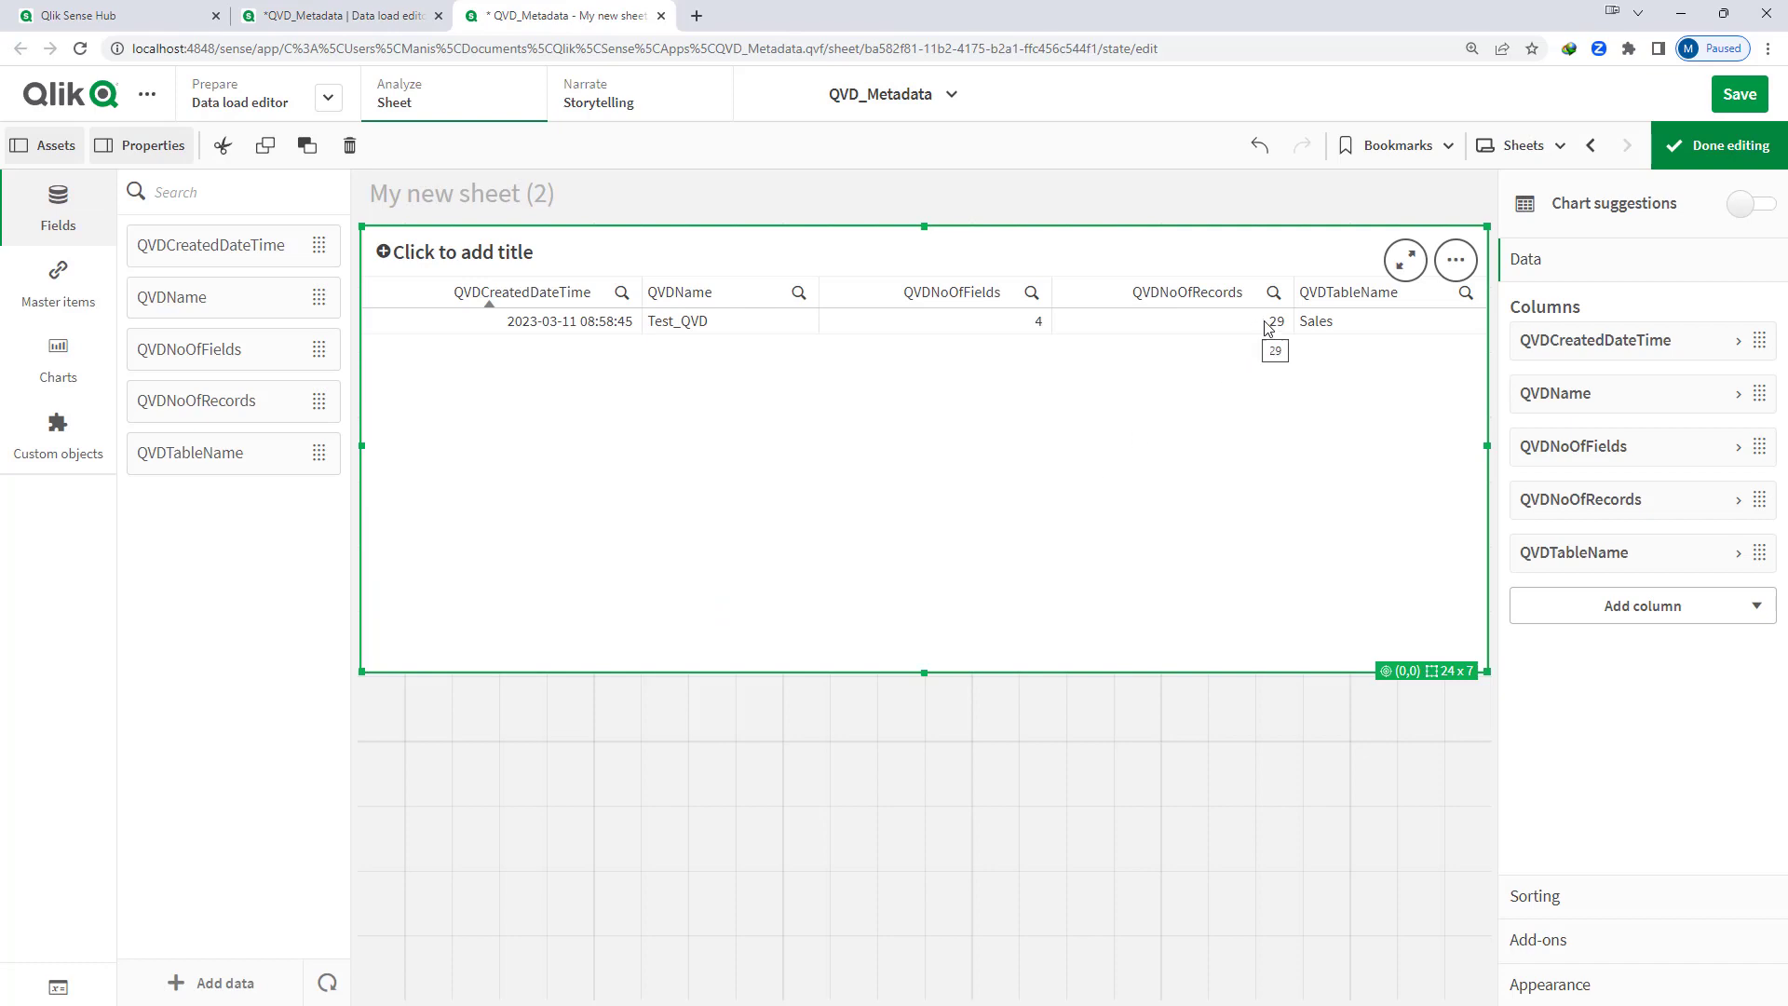
{"action": "left_click", "coordinate": [328, 17]}
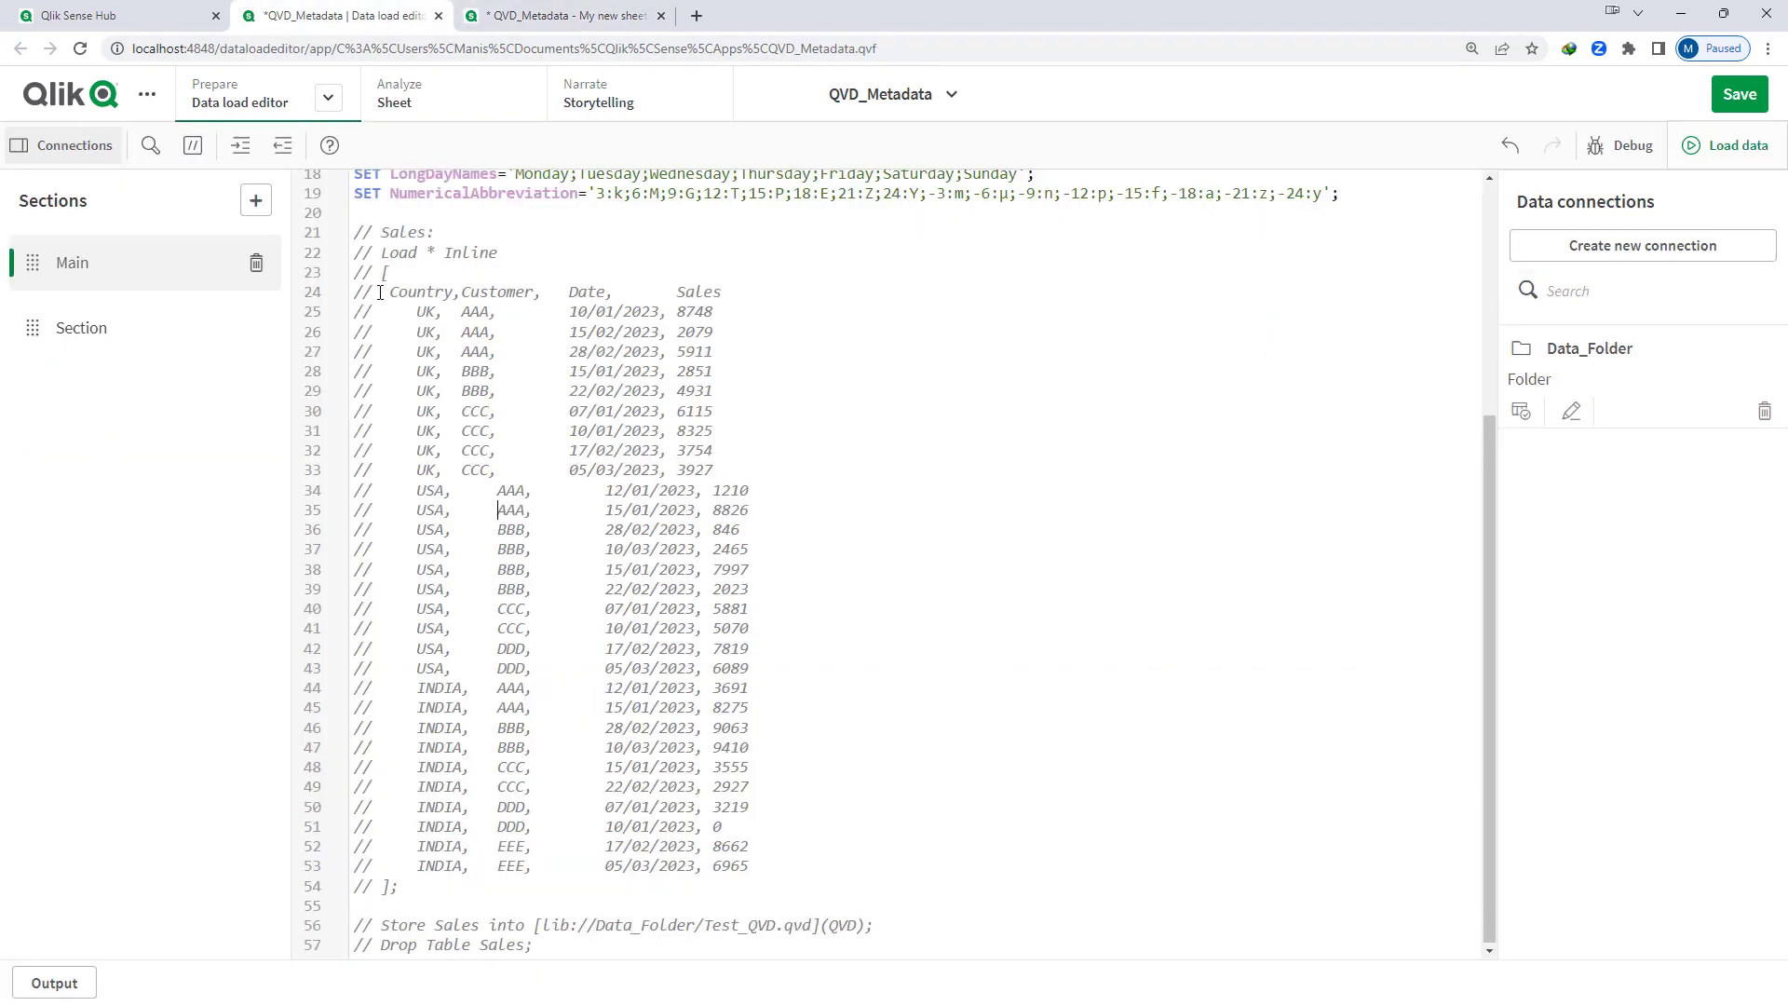
{"action": "left_click_drag", "start_coordinate": [357, 309], "coordinate": [815, 882]}
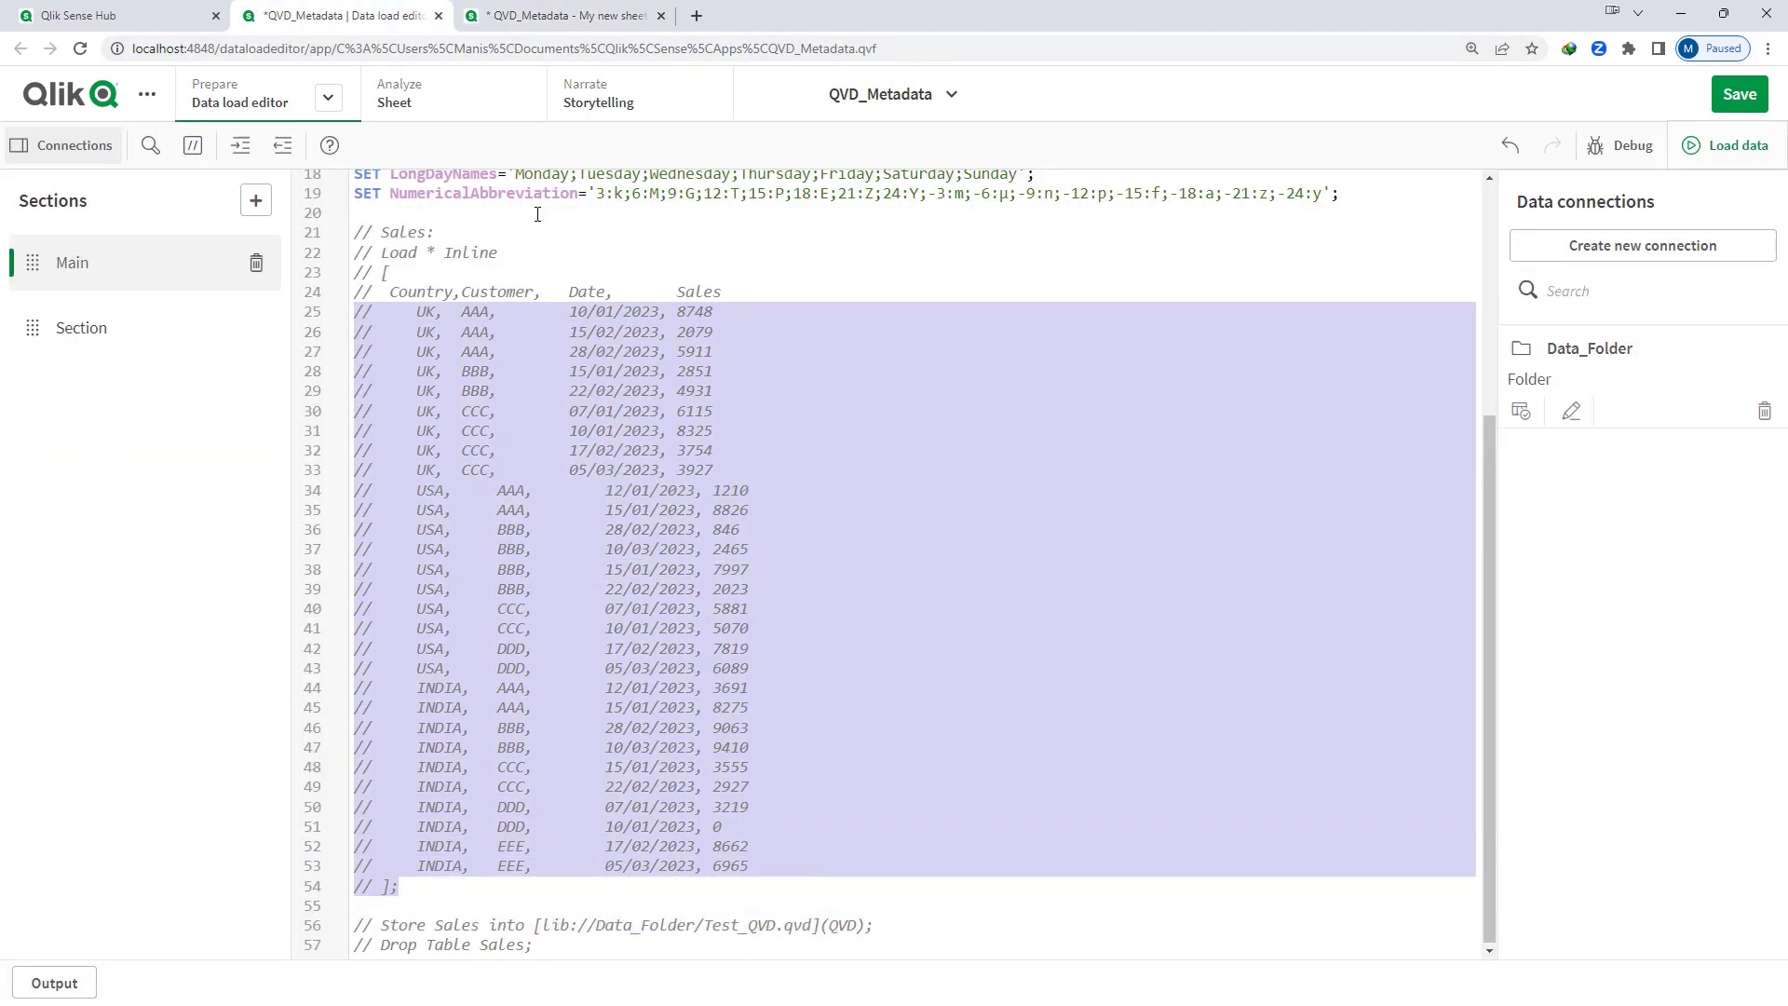
{"action": "left_click", "coordinate": [518, 19]}
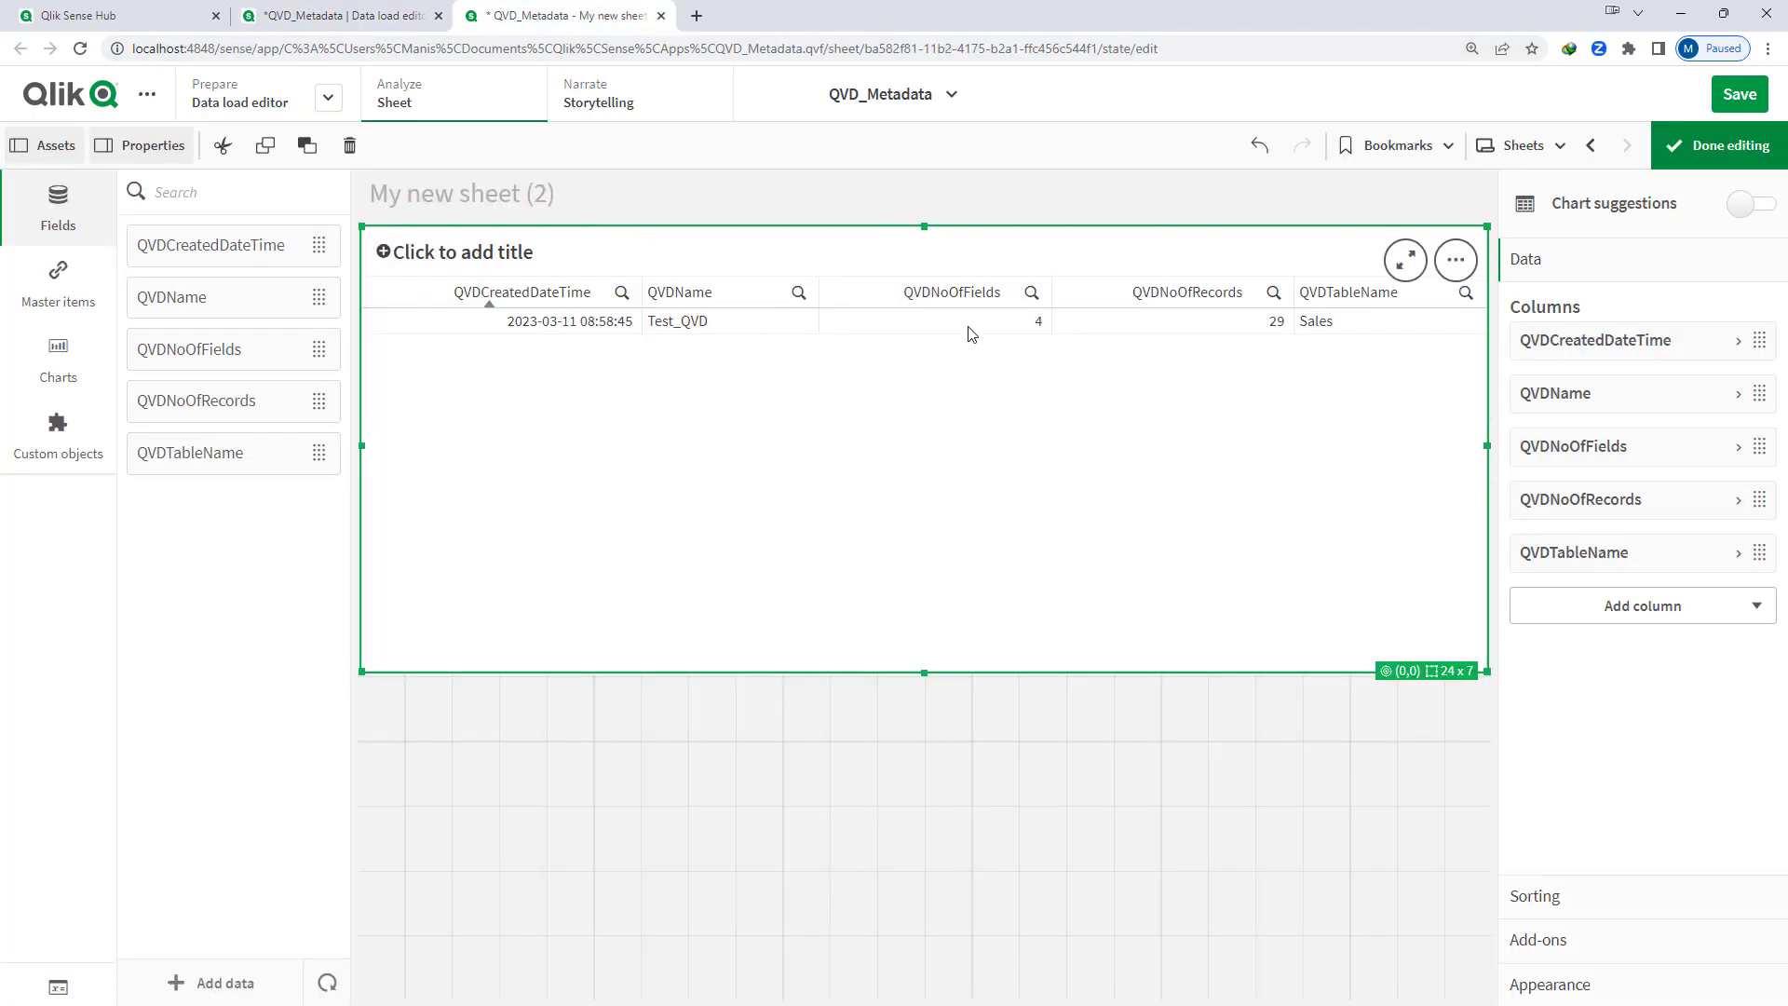
{"action": "left_click", "coordinate": [354, 28]}
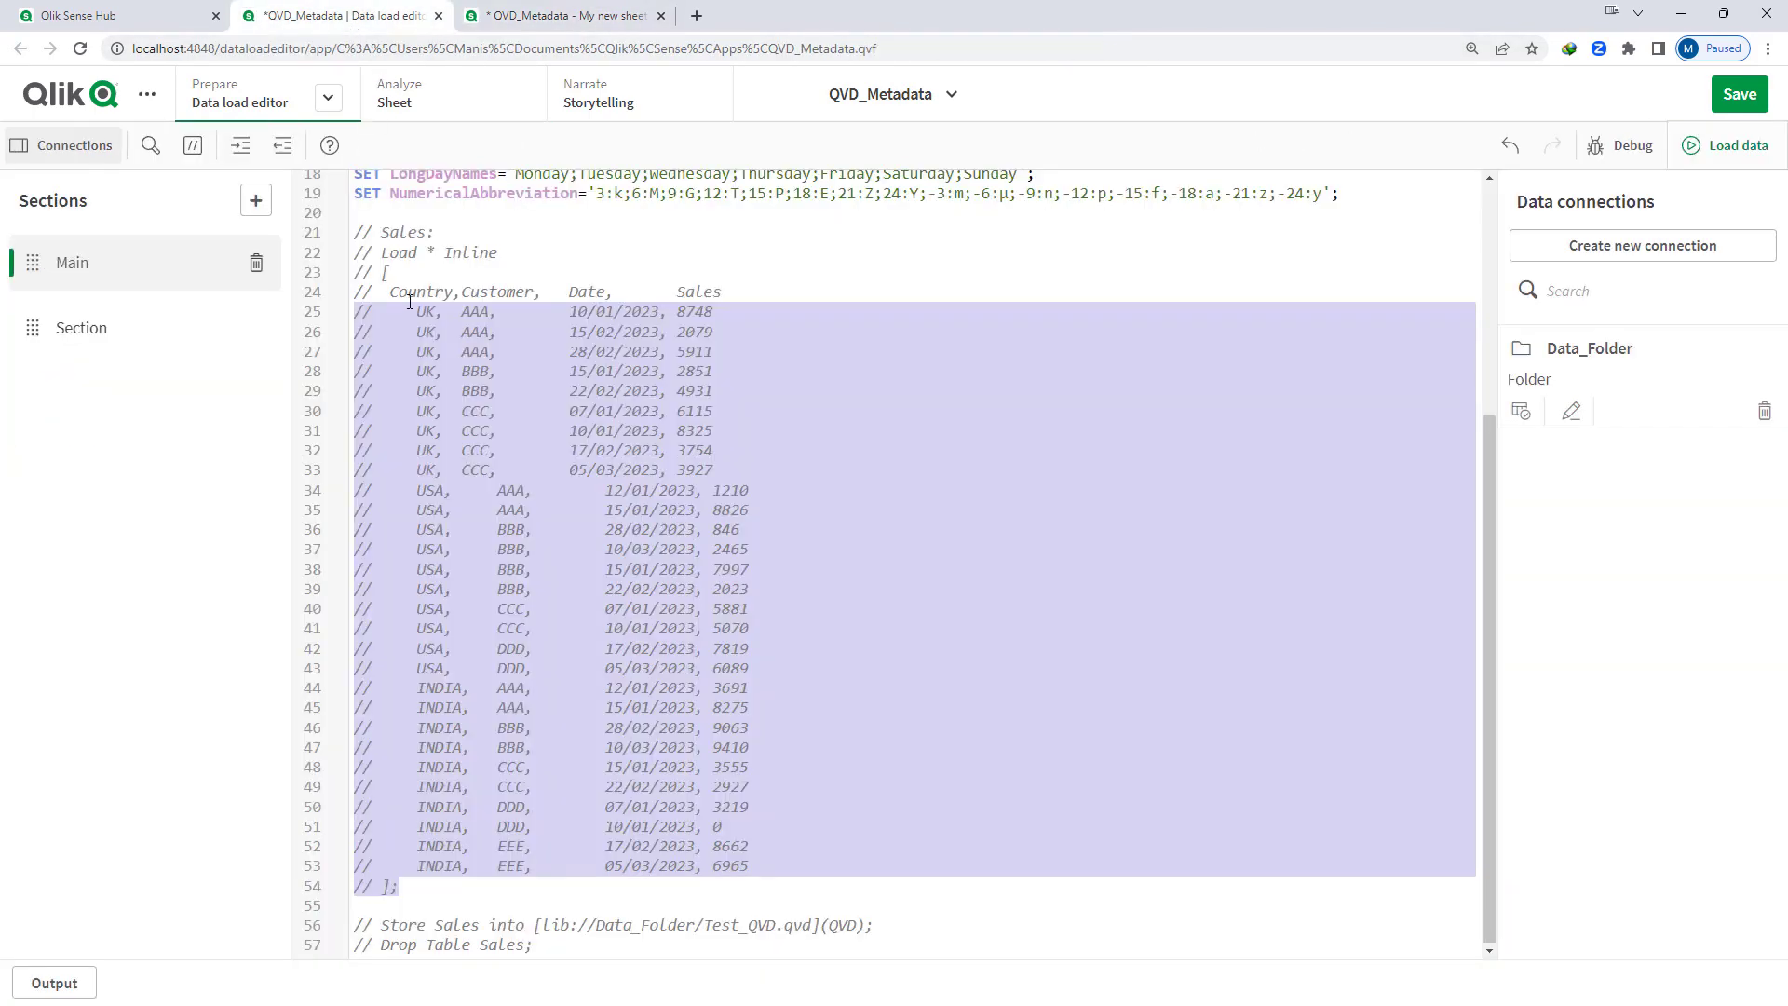
{"action": "left_click", "coordinate": [409, 293]}
{"action": "left_click", "coordinate": [495, 291]}
{"action": "left_click", "coordinate": [583, 291]}
{"action": "left_click", "coordinate": [698, 291]}
{"action": "left_click", "coordinate": [545, 16]}
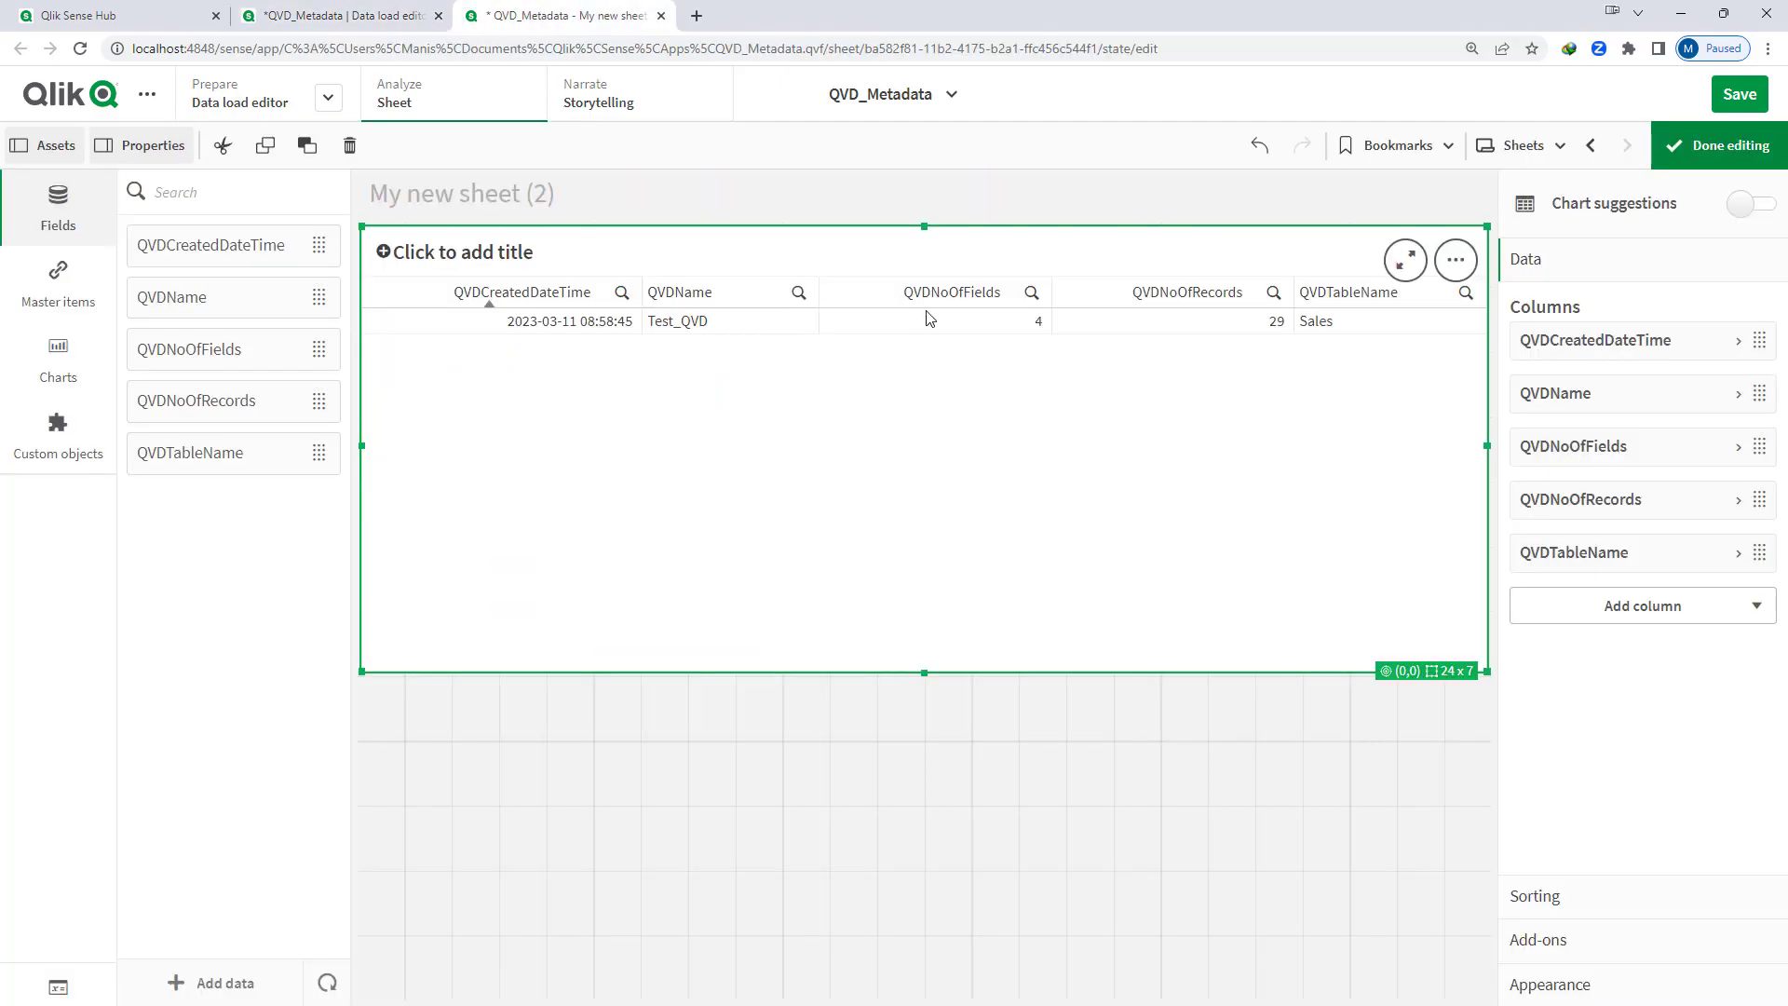
{"action": "key", "text": "alt+Tab"}
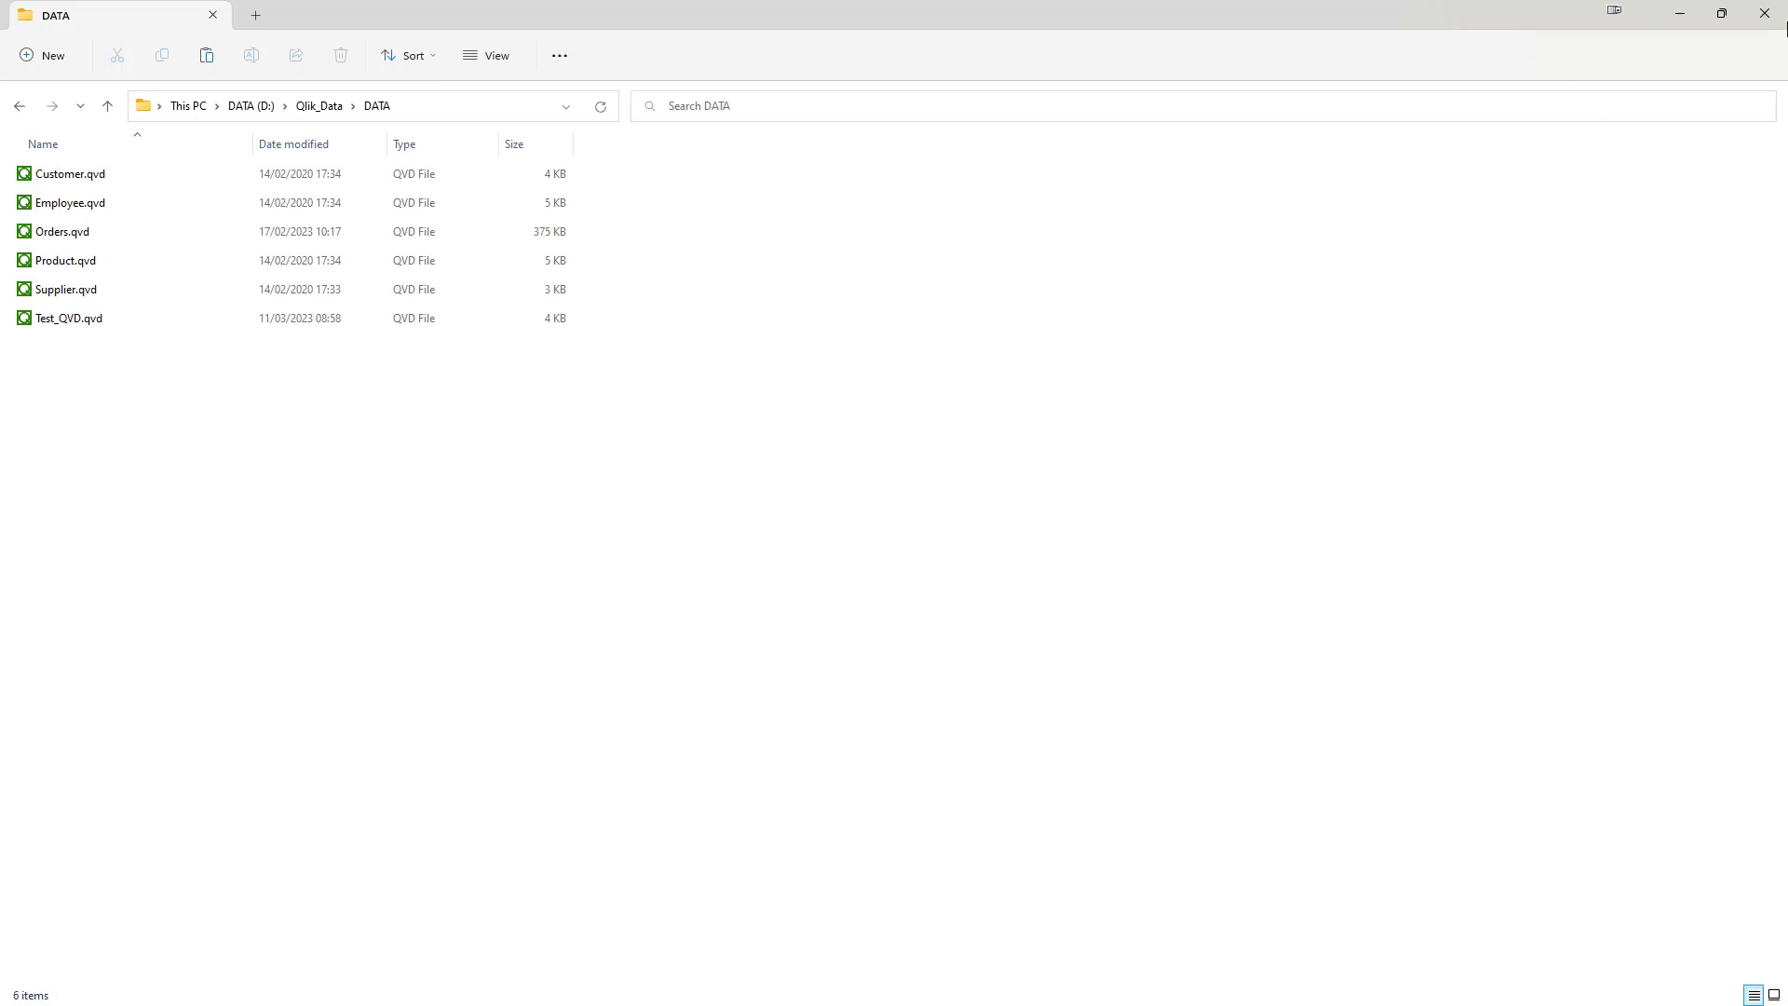
{"action": "left_click", "coordinate": [1769, 15]}
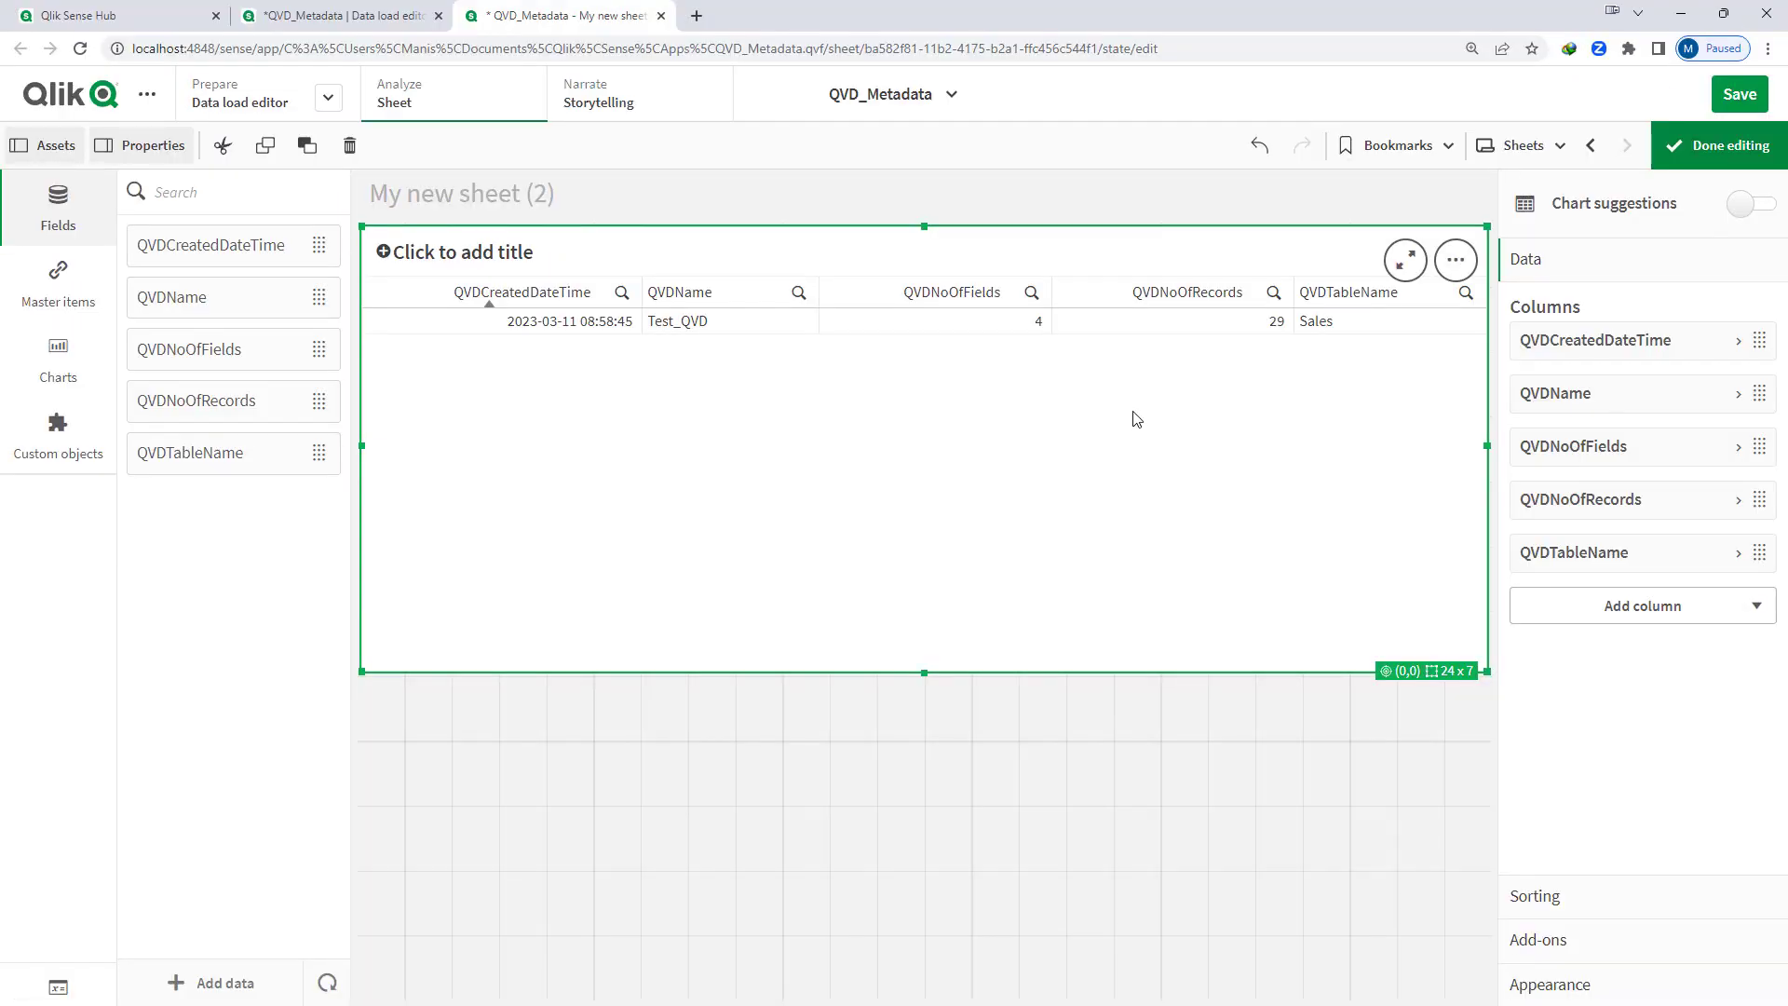